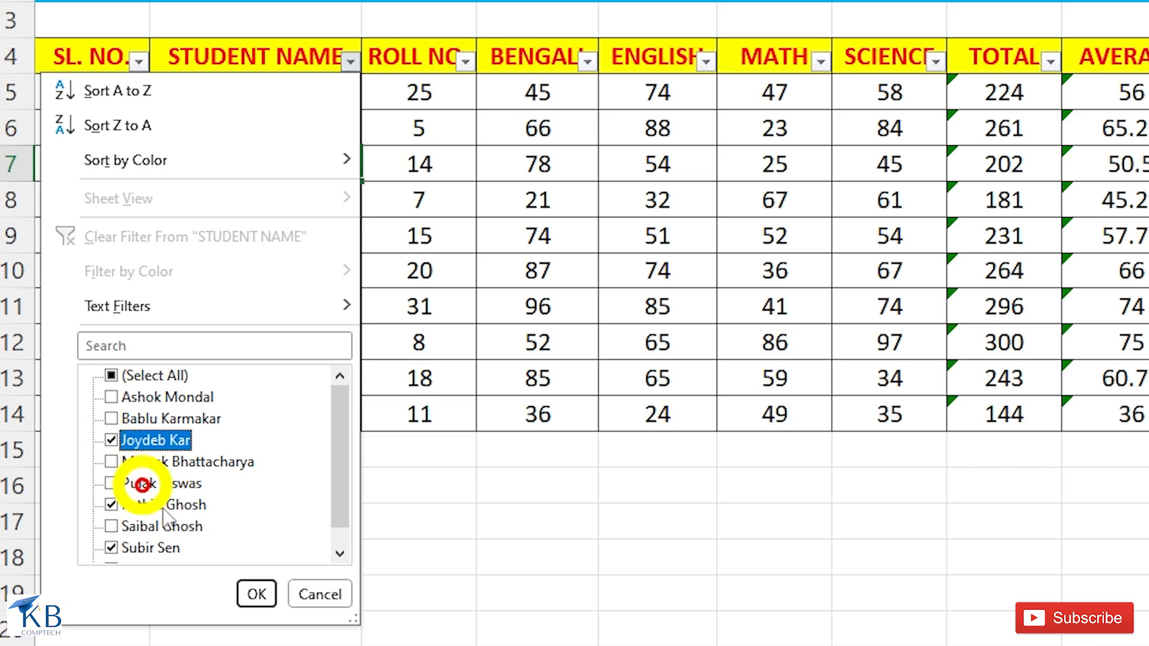
Apply the STUDENT NAME filter for the checked names and view the filtered marksheet in print preview.
left_click(254, 601)
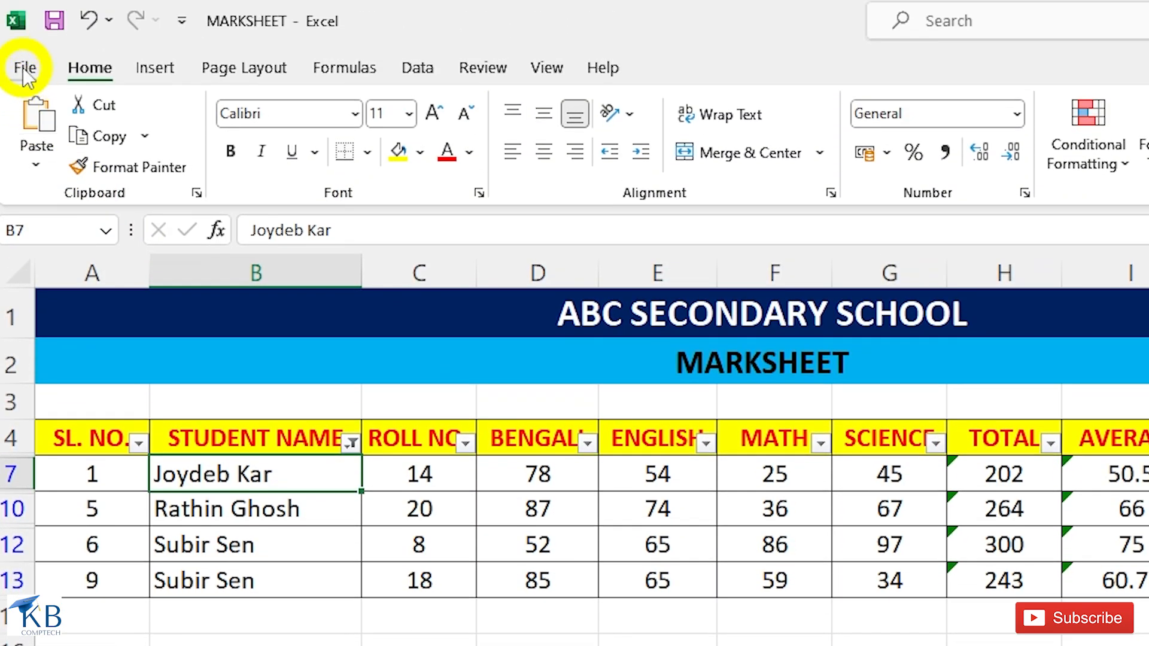
left_click(26, 68)
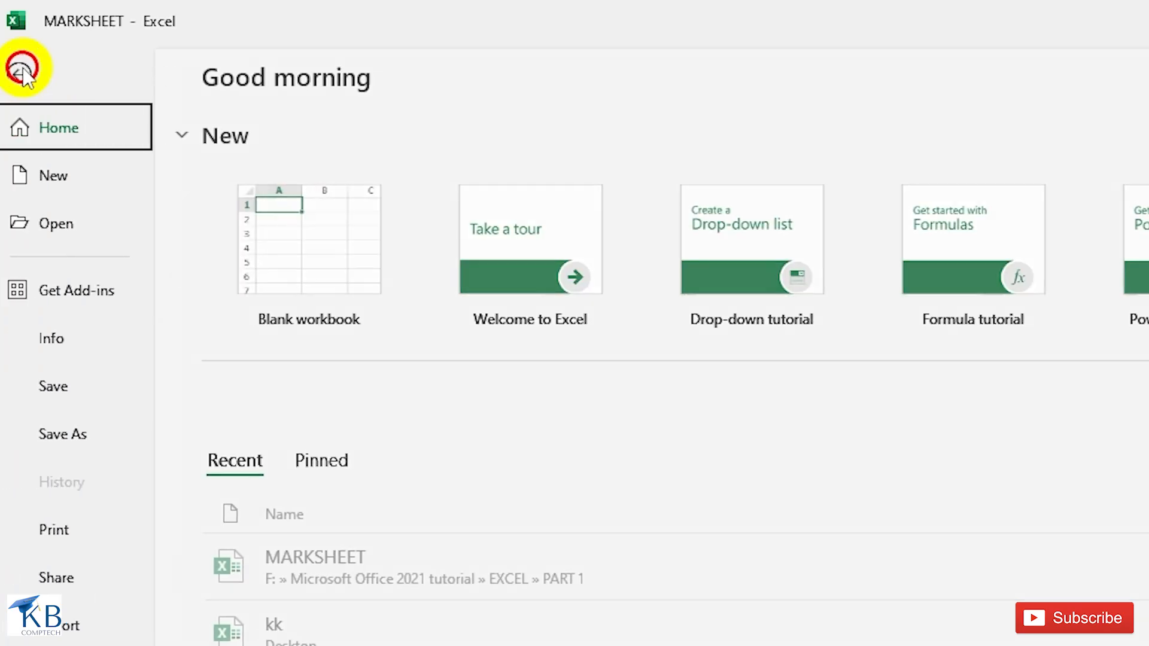
left_click(57, 530)
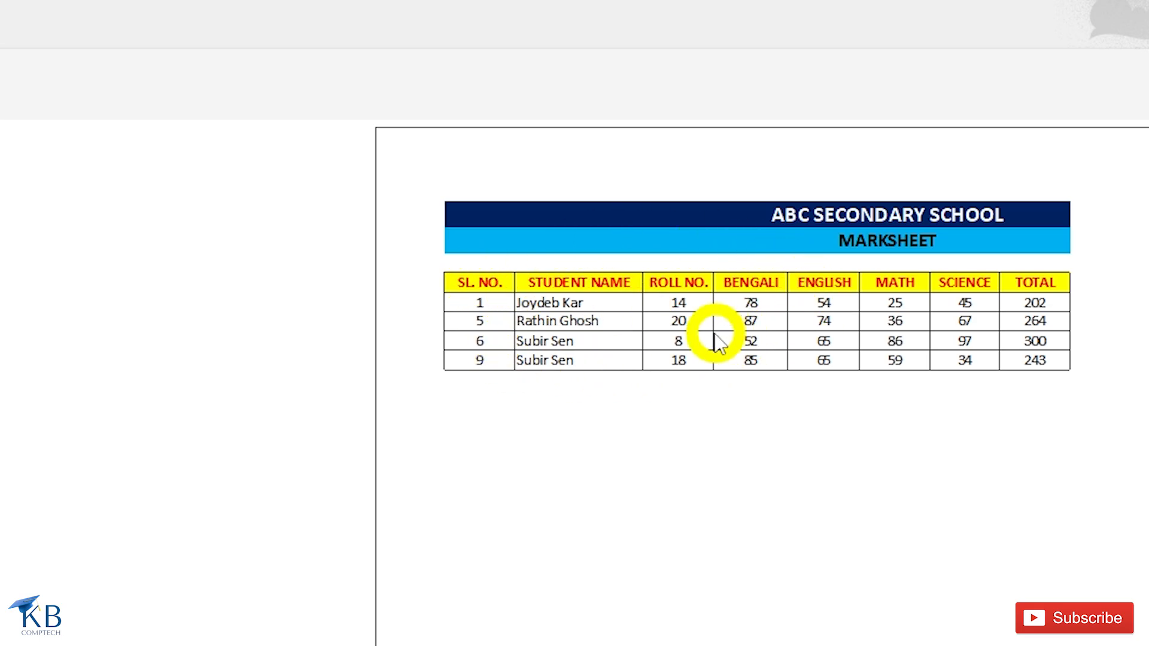
key("Escape")
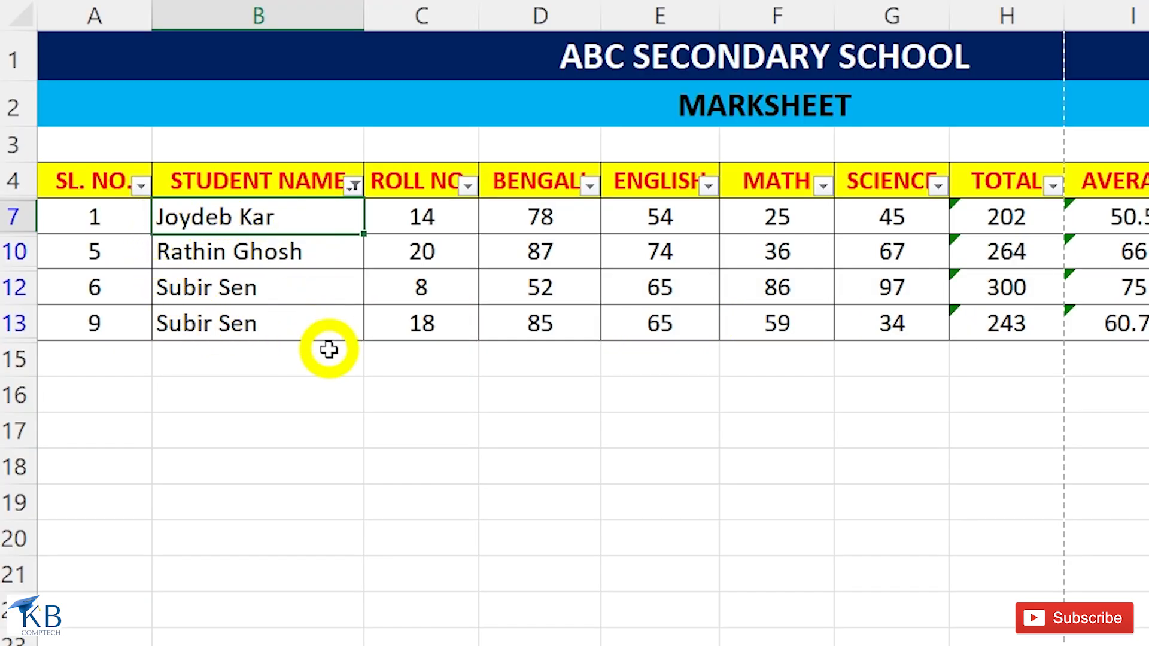
Clear the filter from the STUDENT NAME column.
left_click(355, 186)
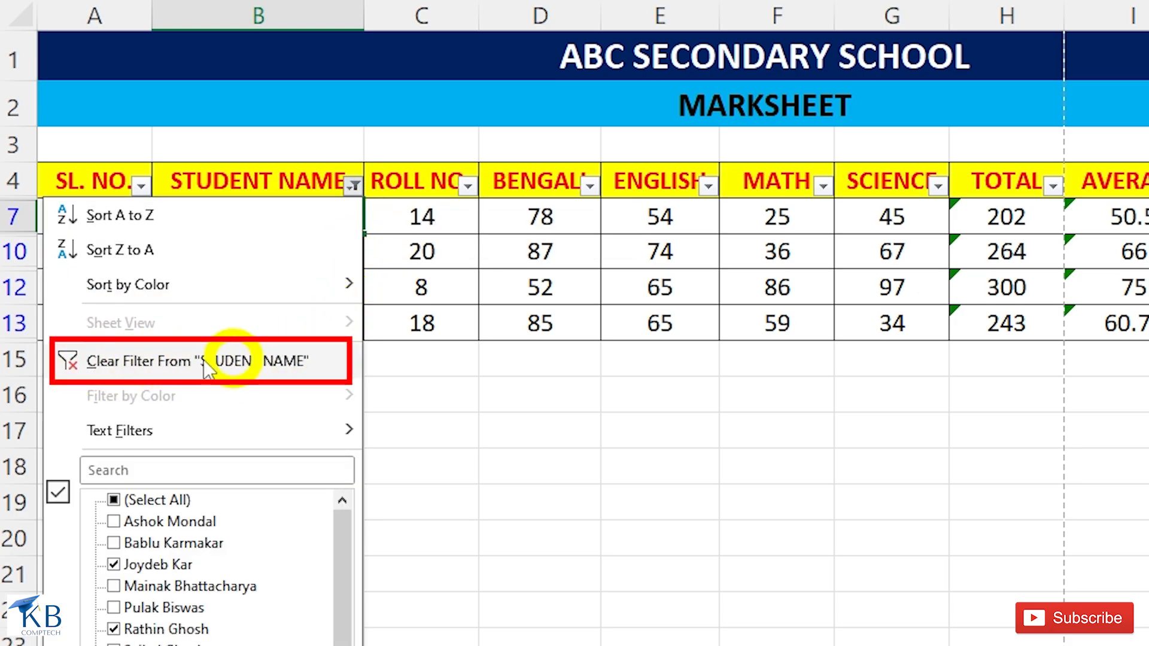
left_click(242, 361)
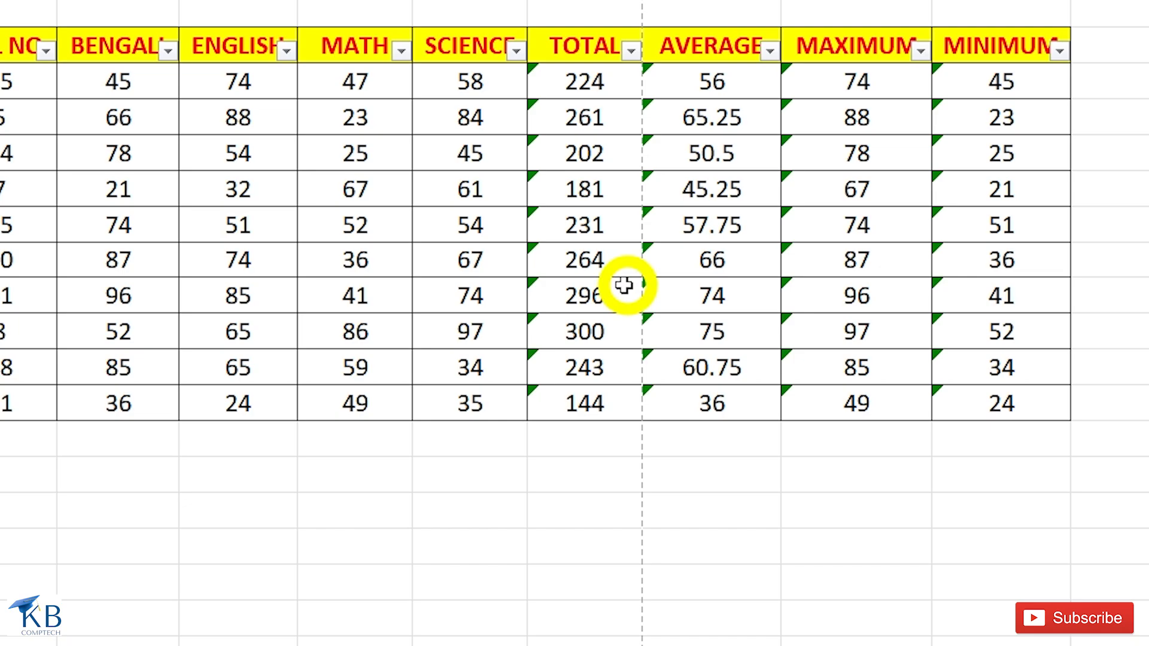
left_click(631, 51)
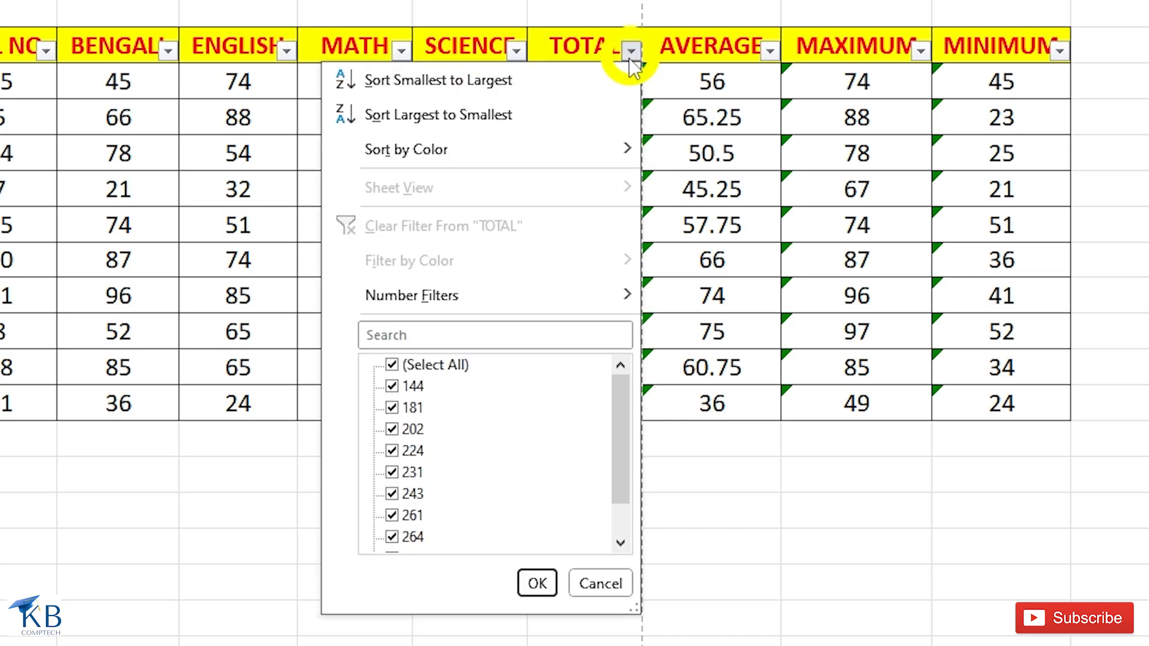
mouse_move(565, 300)
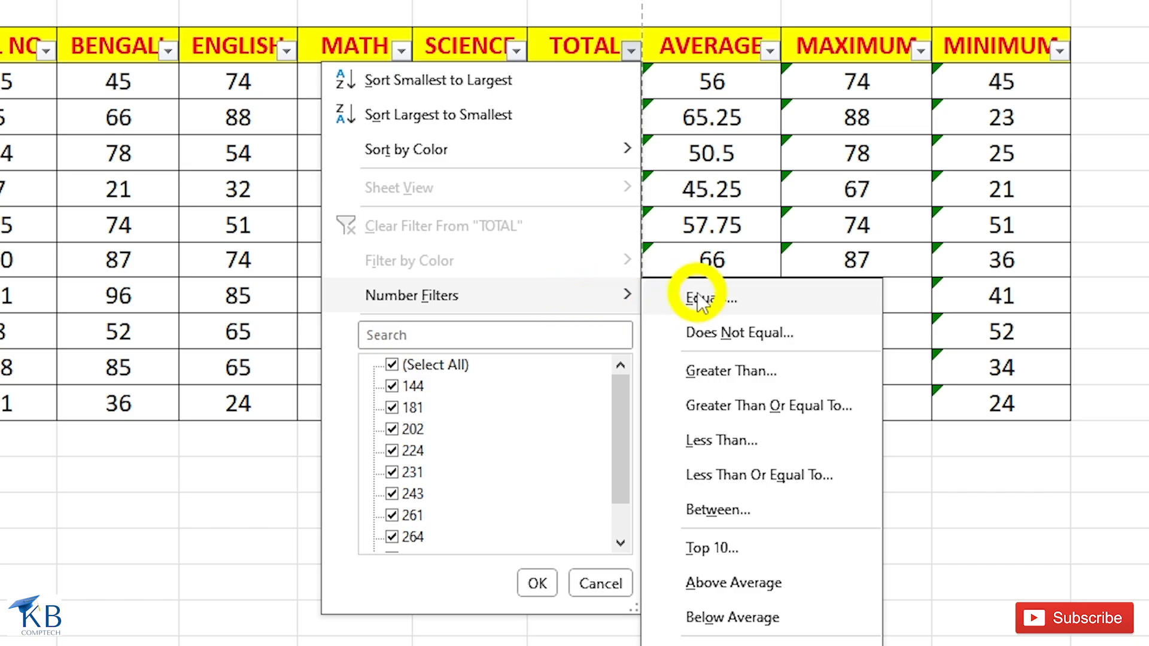
left_click(654, 123)
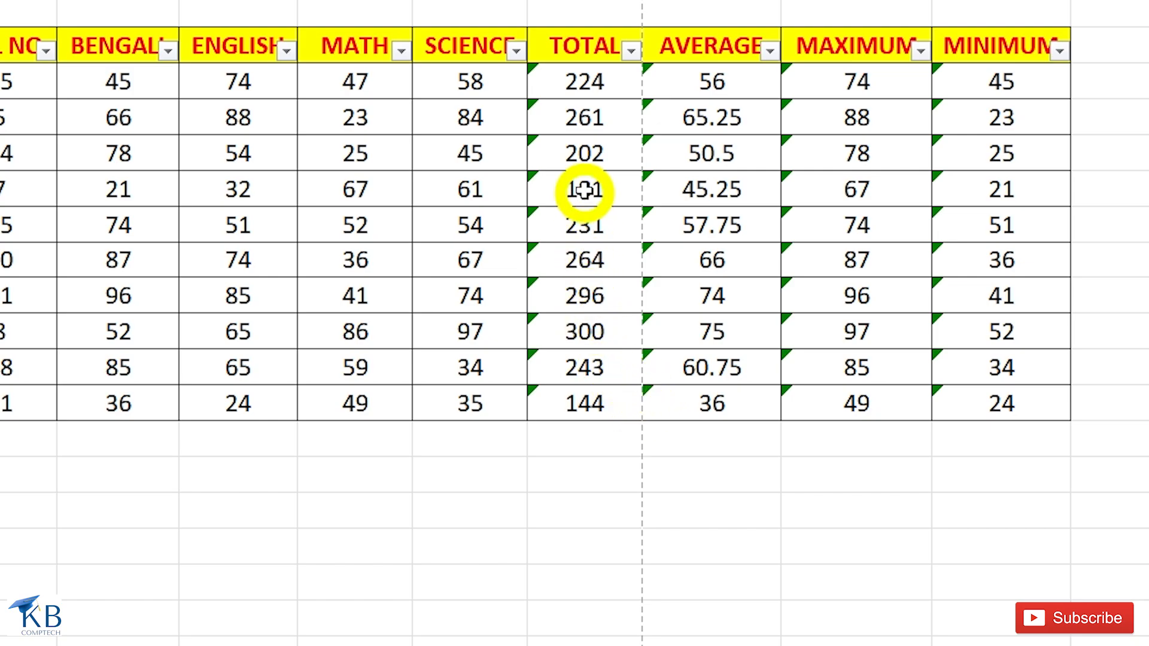
Filter the TOTAL column with a number filter for values equal to 202, and clear that filter.
left_click(630, 52)
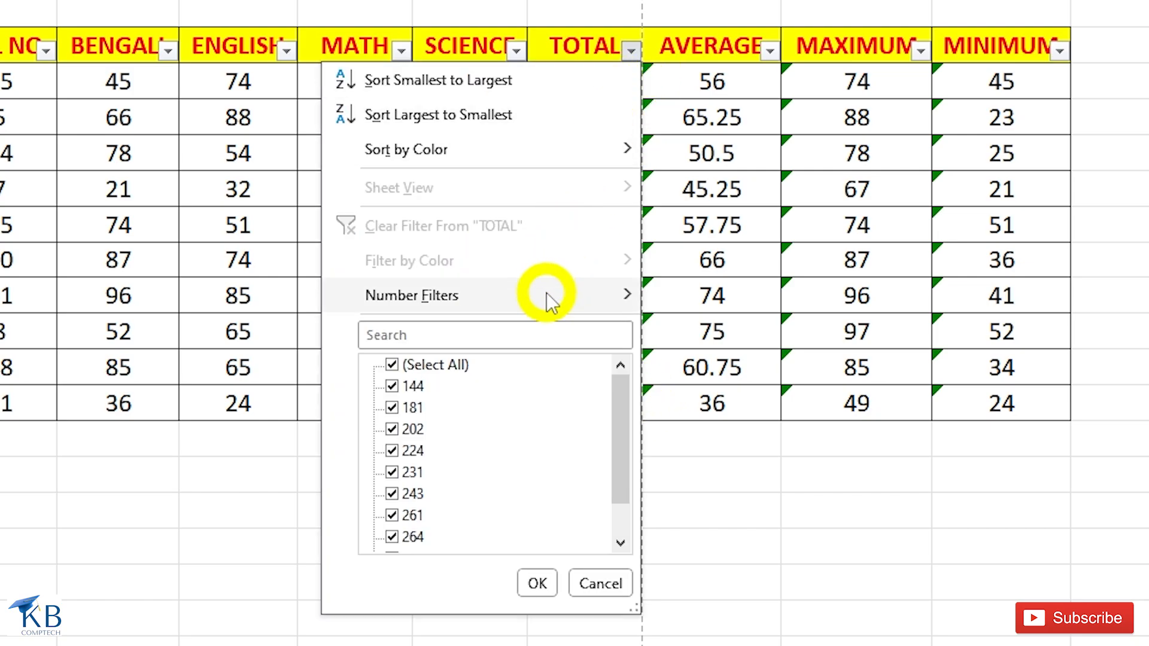
mouse_move(544, 296)
left_click(700, 296)
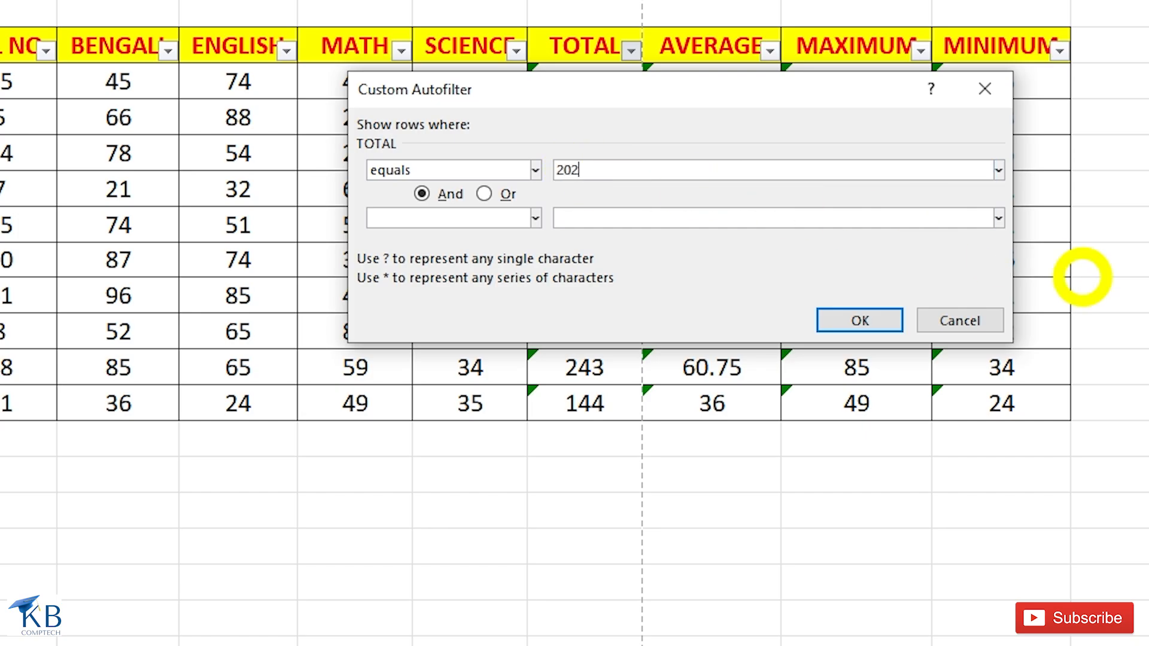
left_click(858, 322)
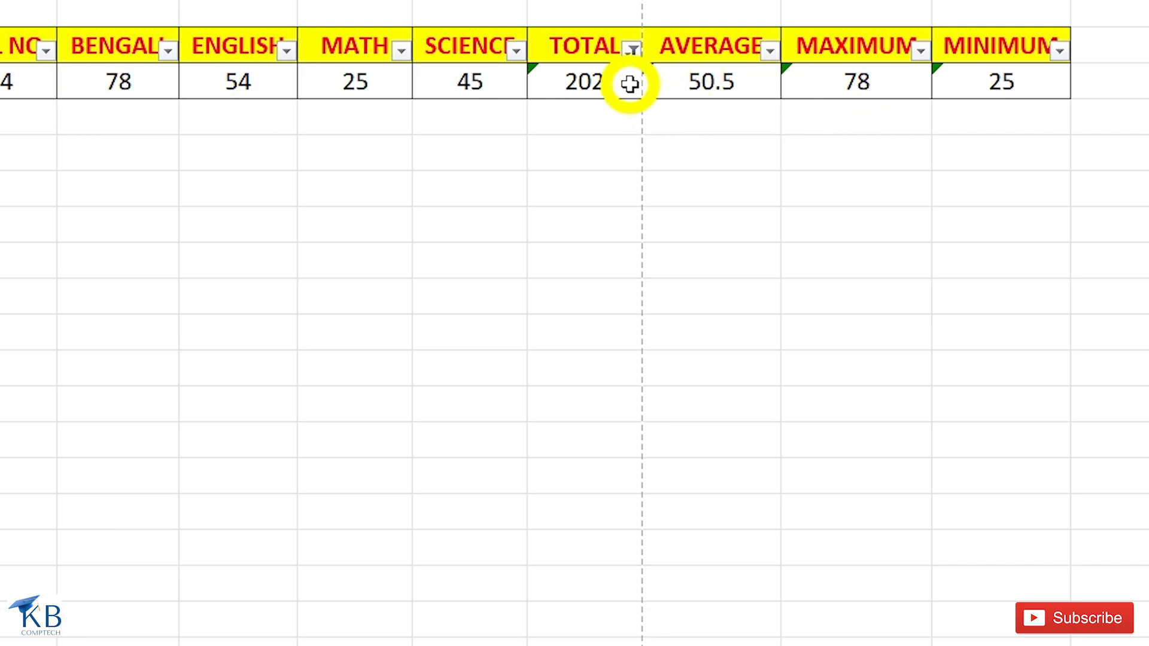
left_click(632, 54)
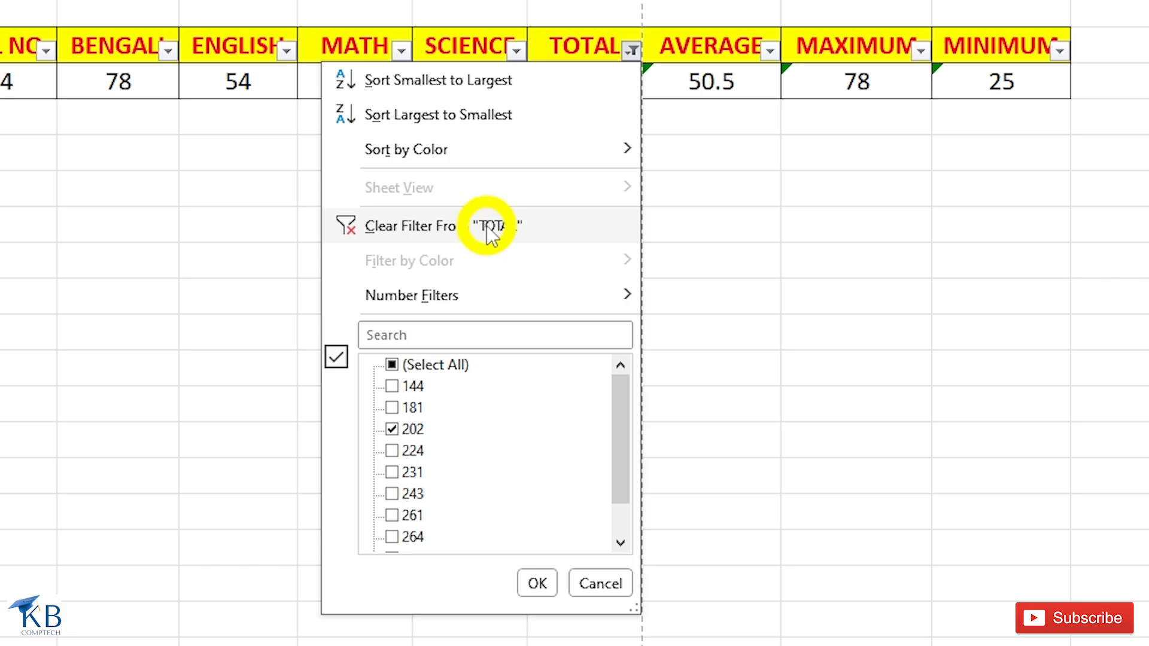
left_click(487, 227)
Filter the TOTAL column for values that do not equal 202, and clear that filter.
left_click(633, 52)
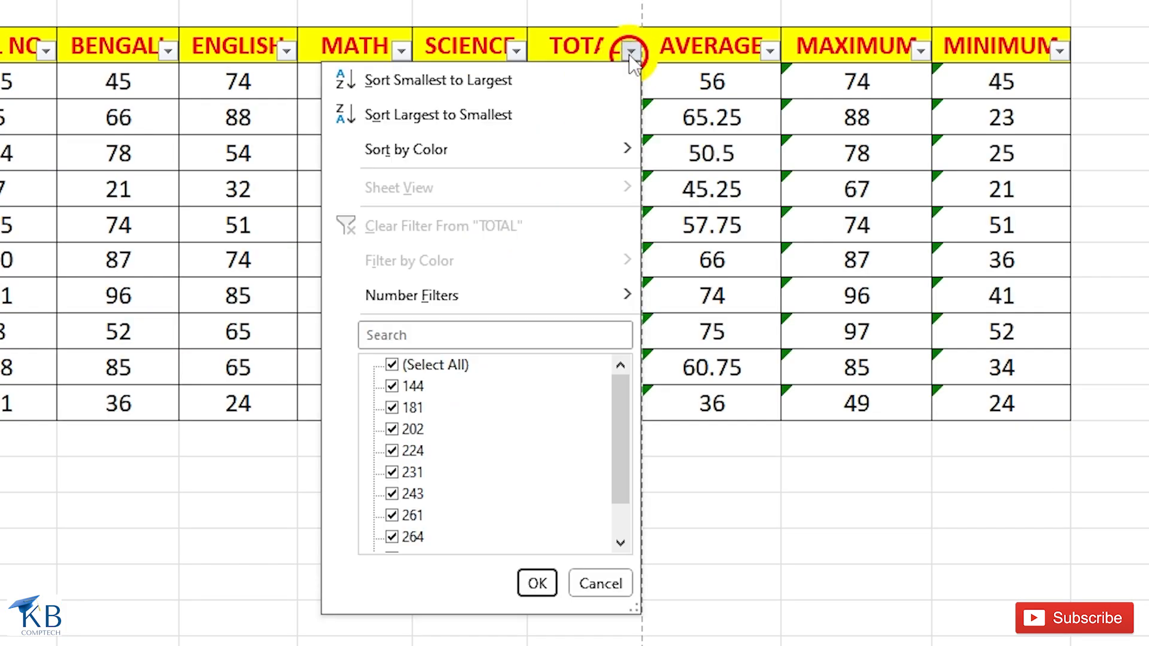
mouse_move(538, 297)
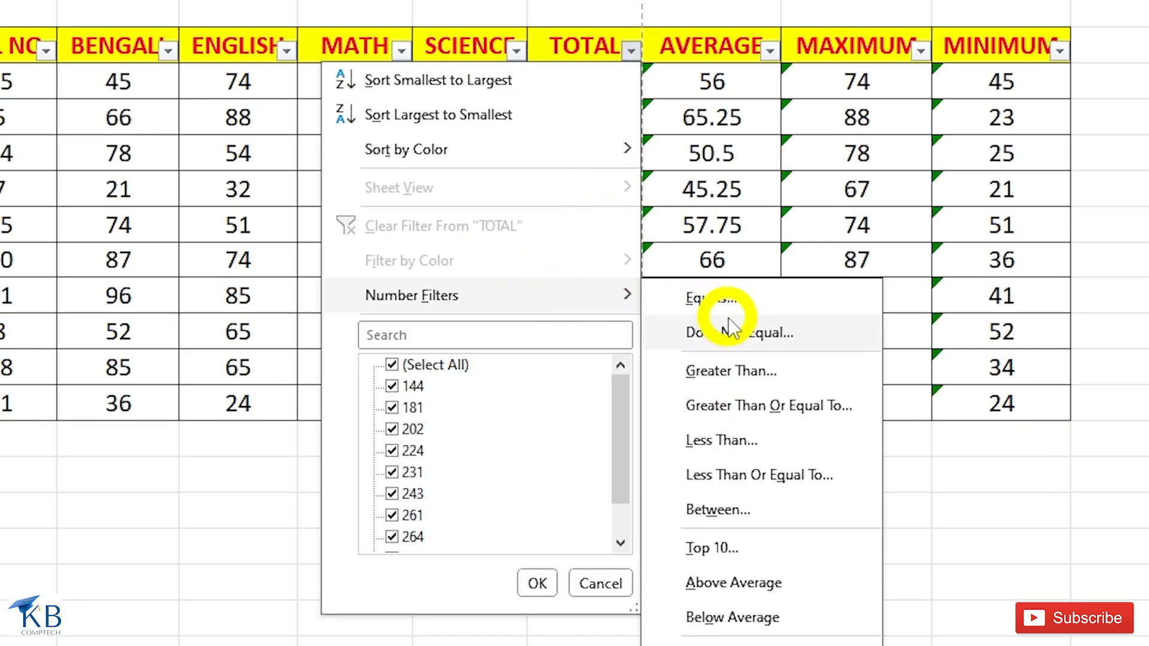
left_click(712, 333)
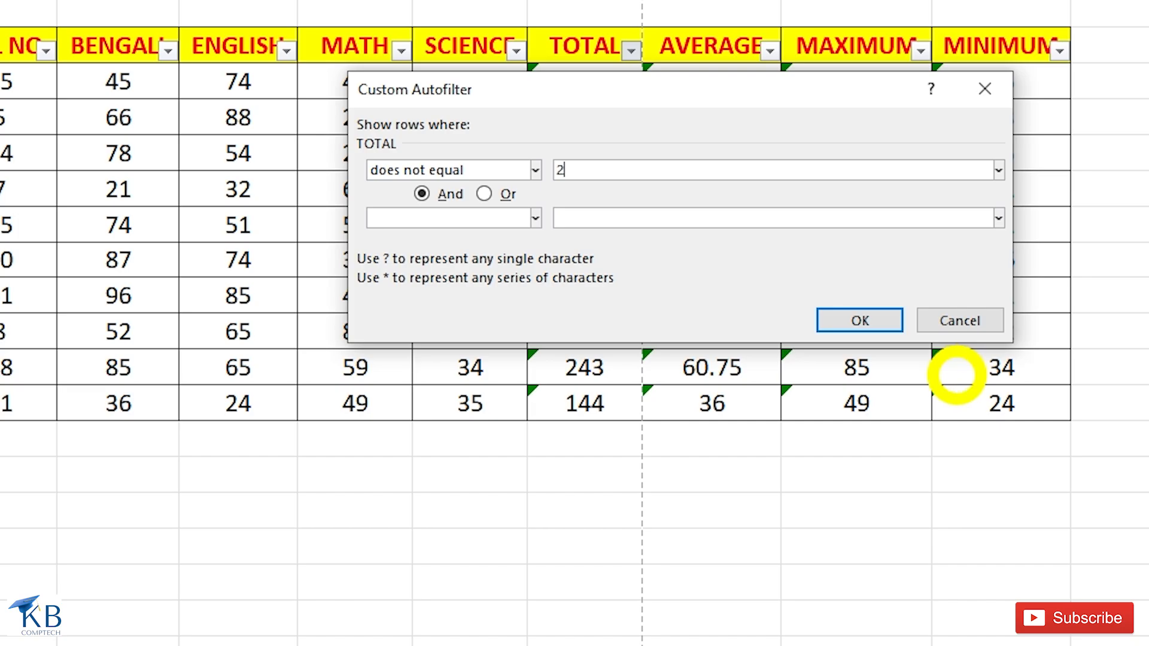
left_click(857, 317)
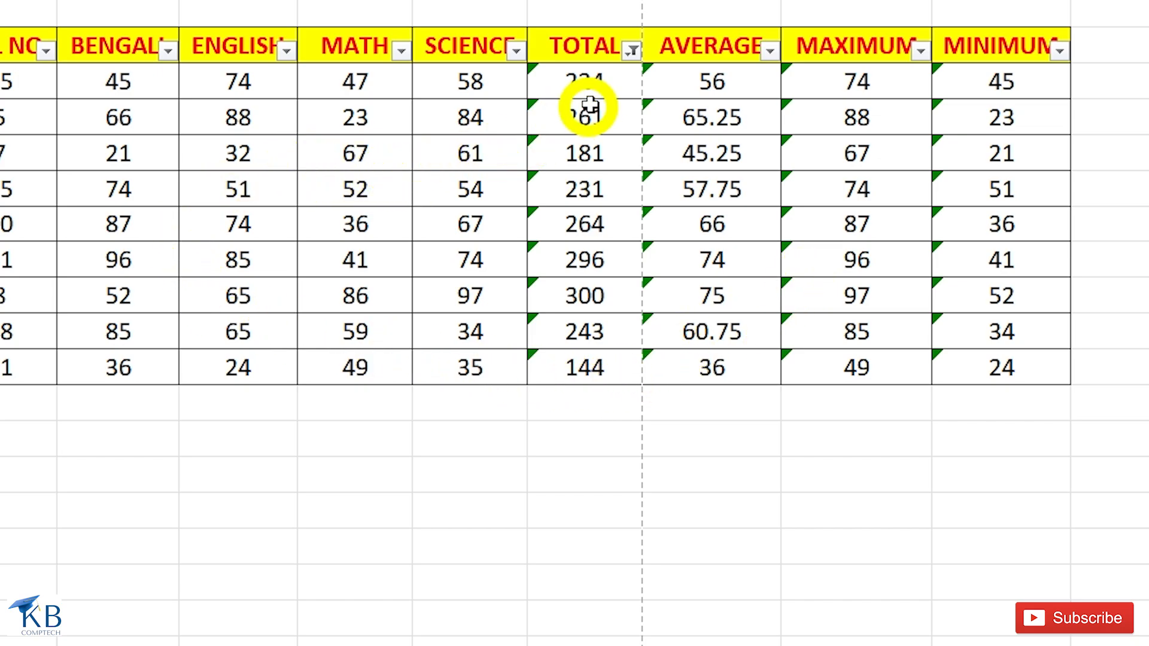
left_click(631, 51)
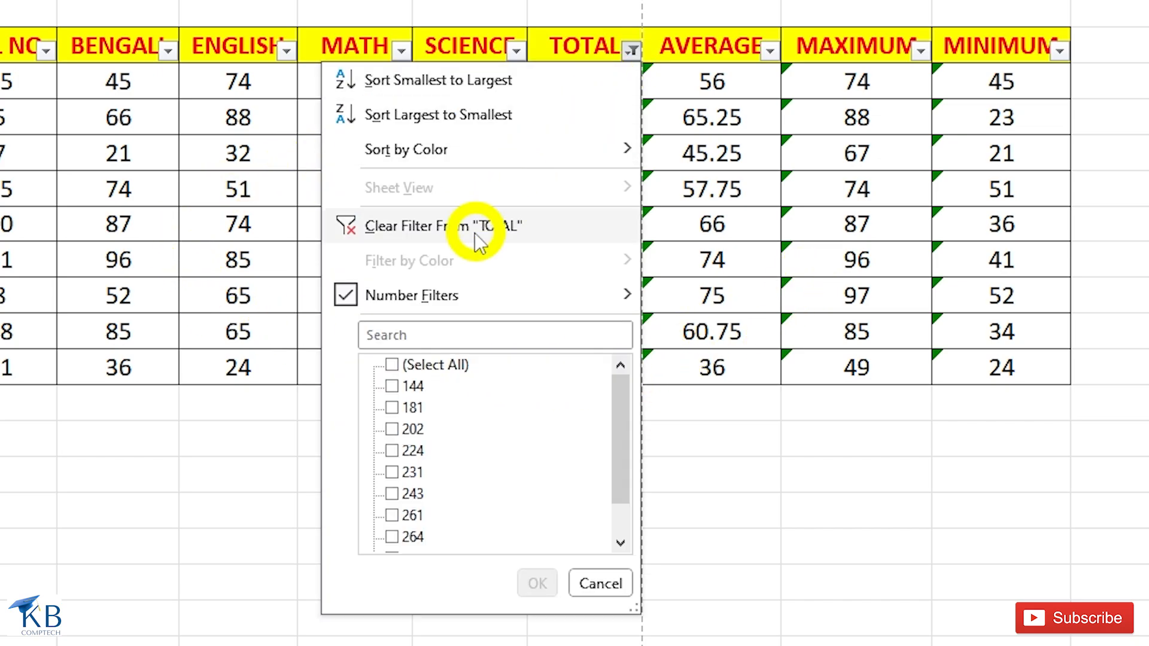
left_click(471, 226)
left_click(631, 51)
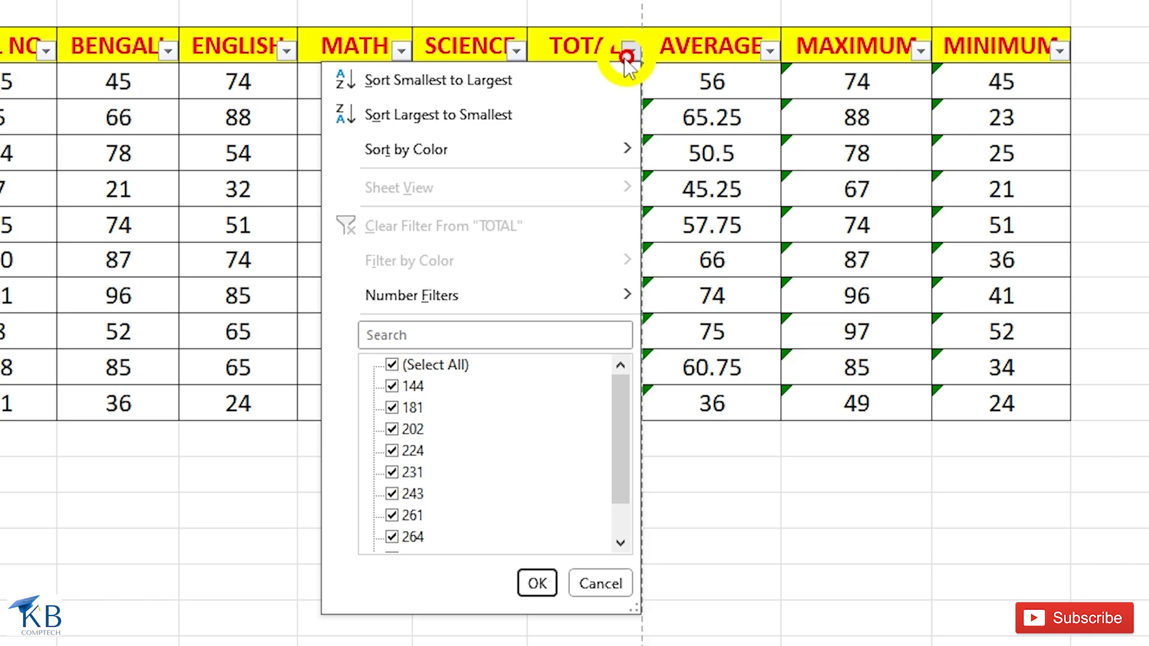
mouse_move(543, 299)
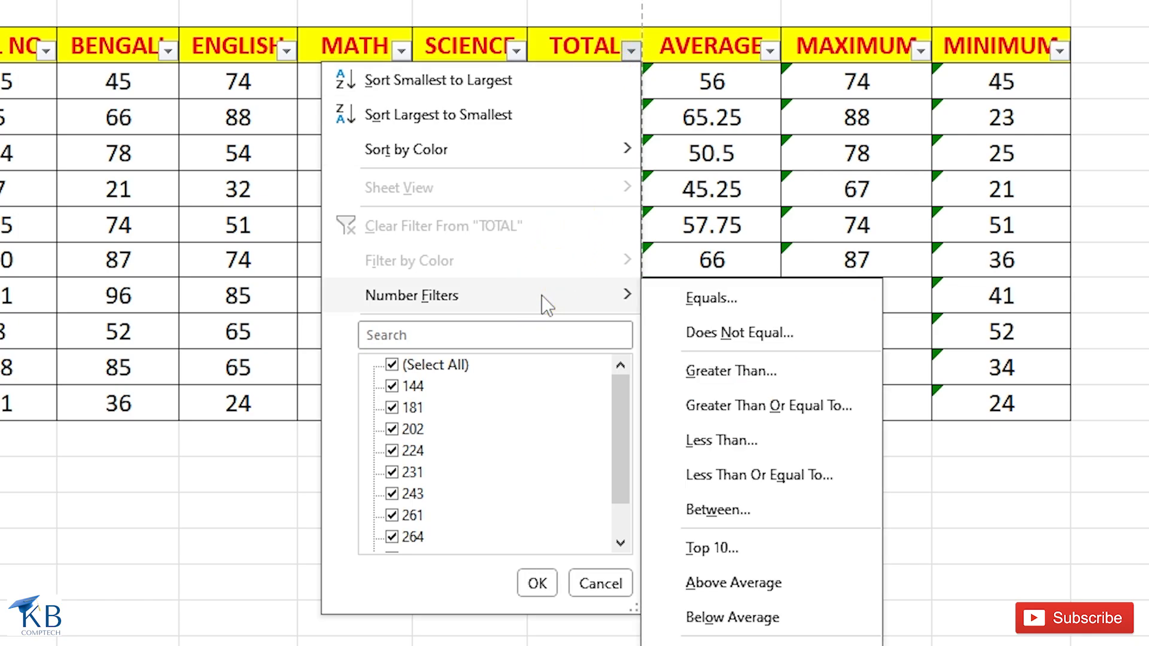
left_click(761, 380)
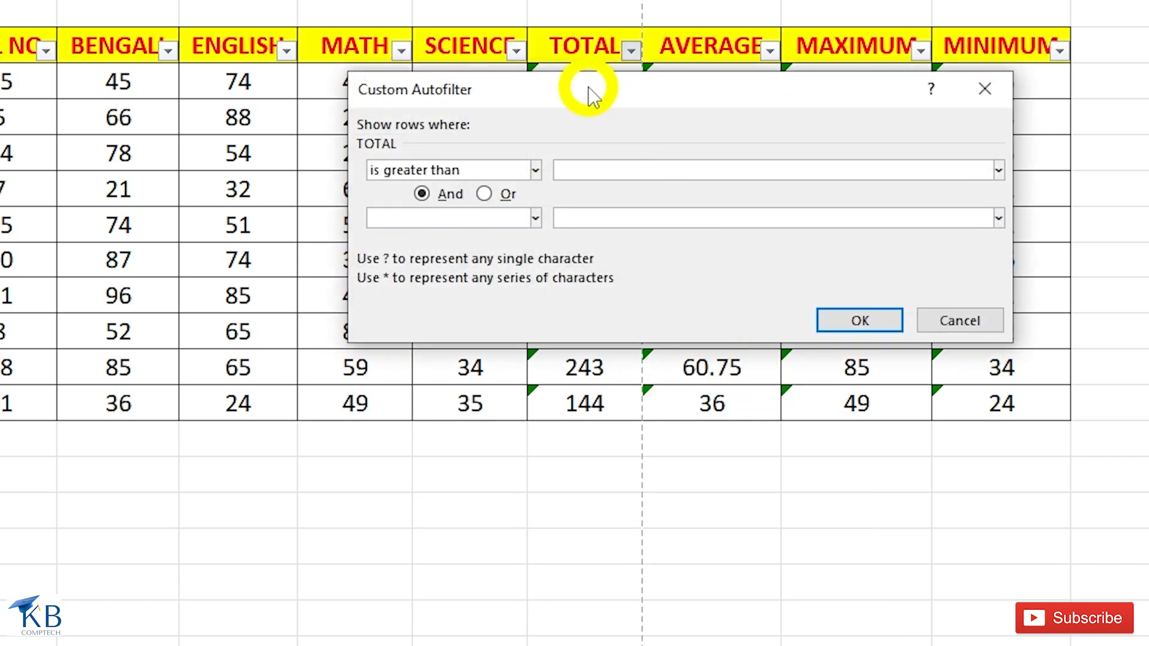
left_click_drag(587, 87, 578, 98)
key("Escape")
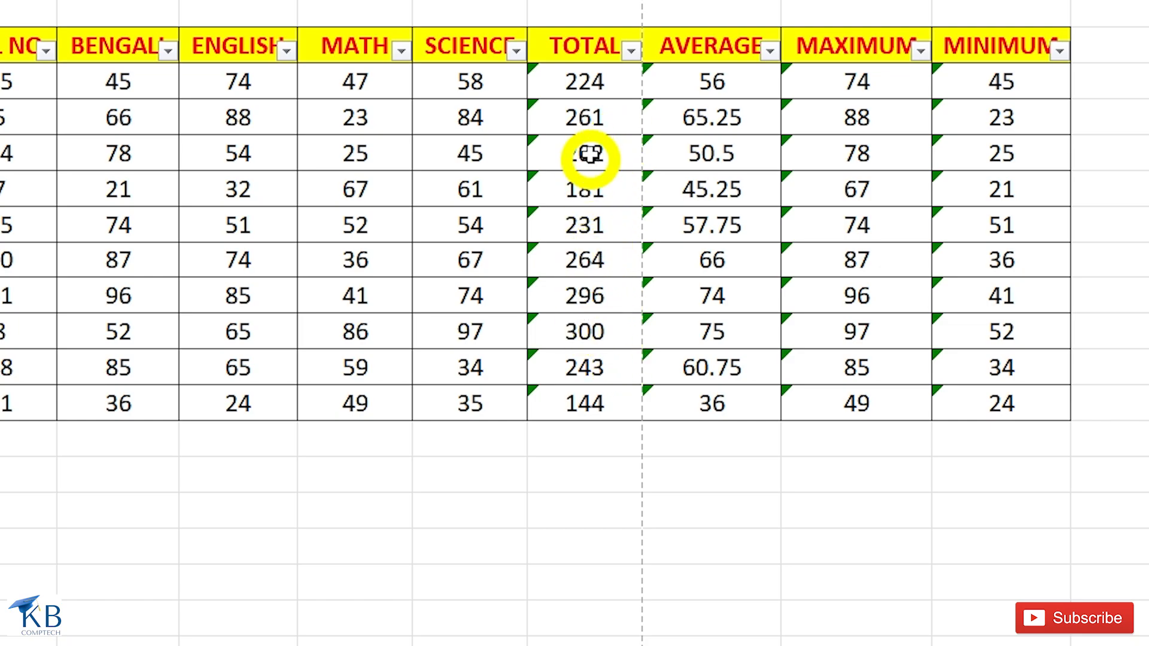
Filter the TOTAL column for values greater than 250, and clear that filter.
left_click(631, 53)
mouse_move(533, 299)
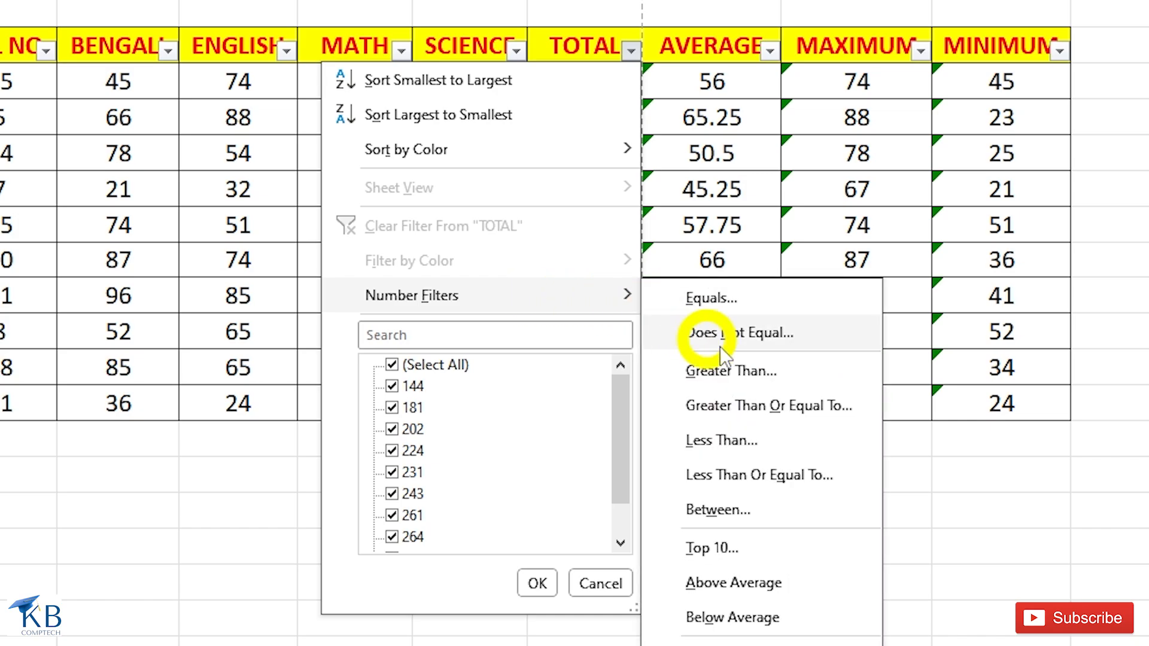
left_click(726, 371)
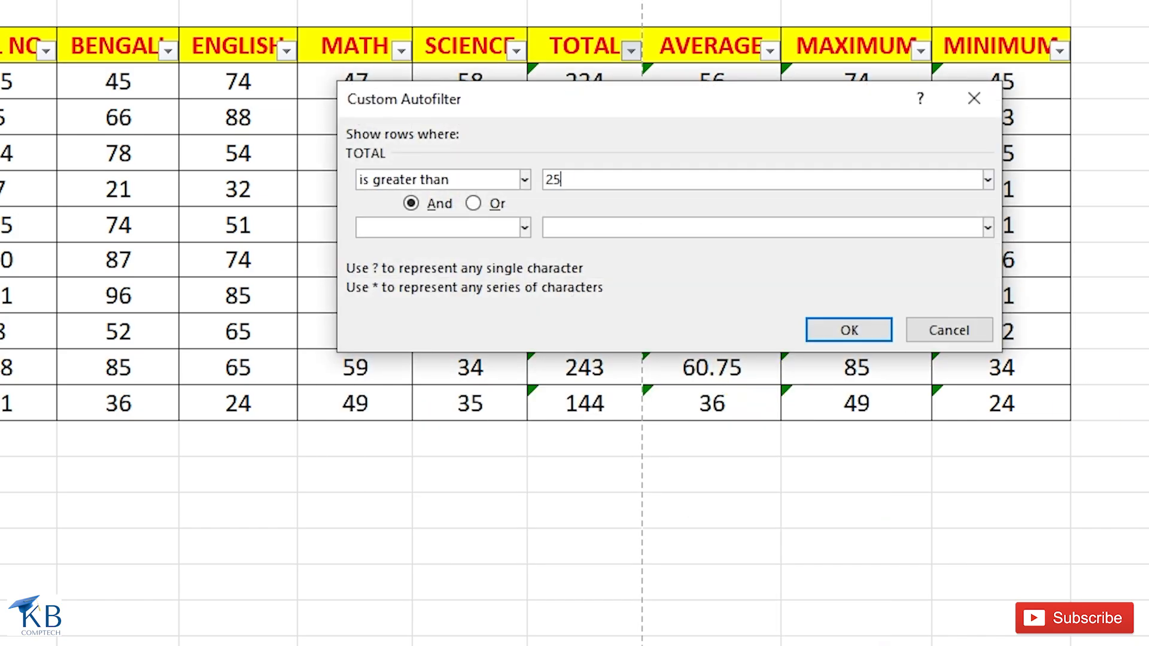
left_click(856, 329)
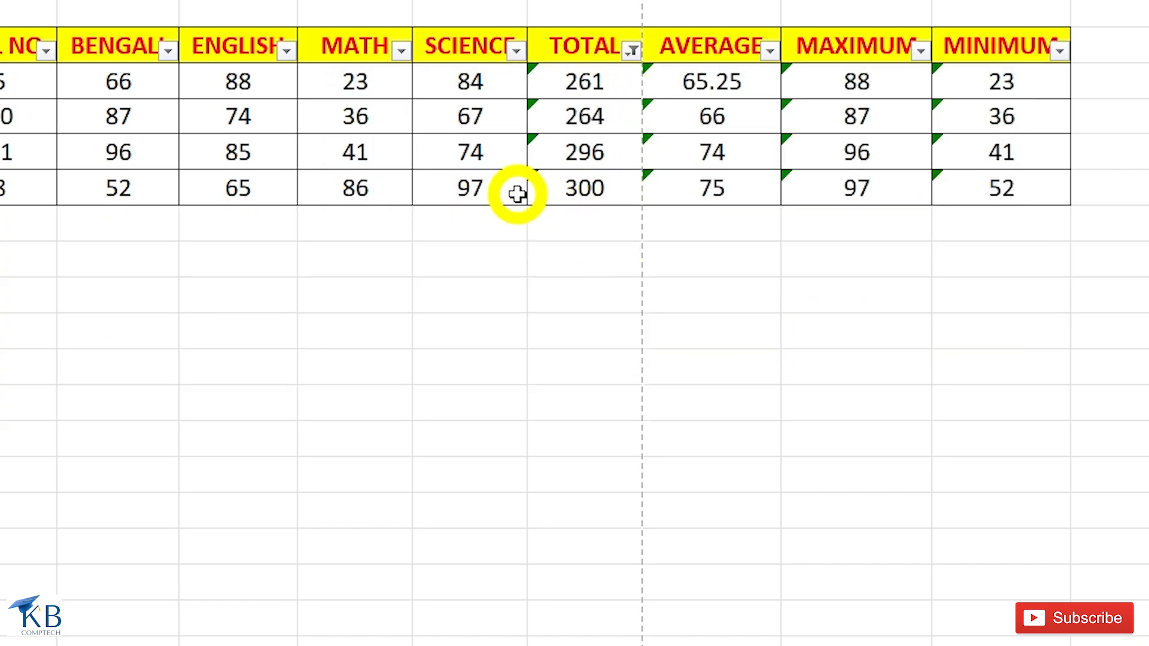
left_click(633, 50)
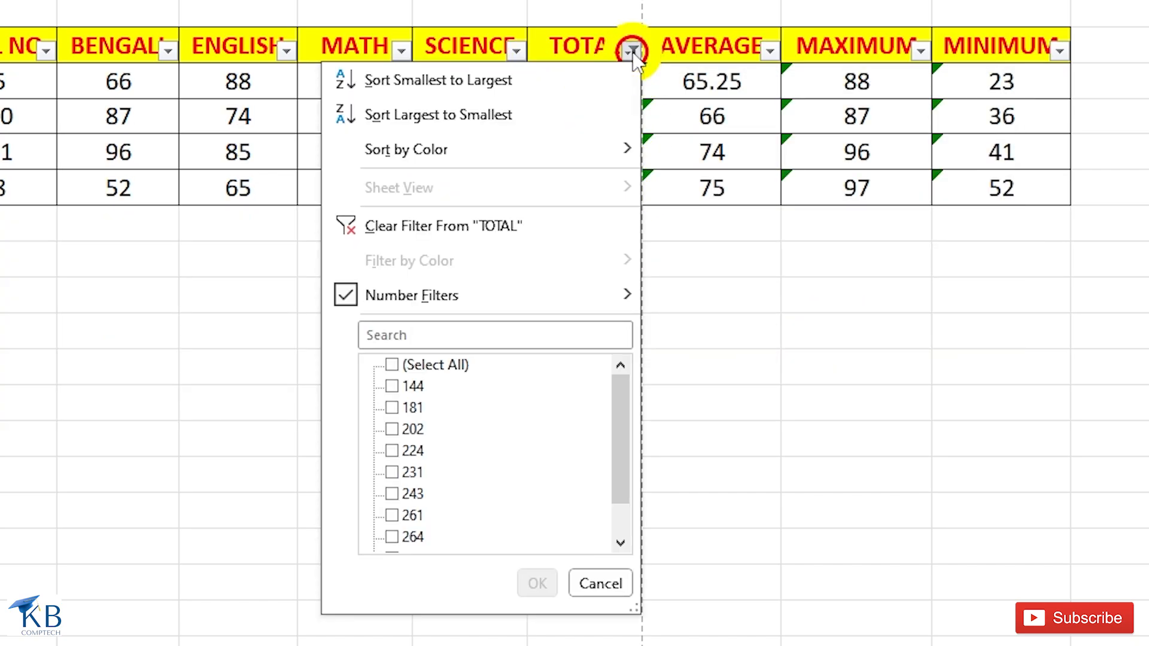
left_click(500, 230)
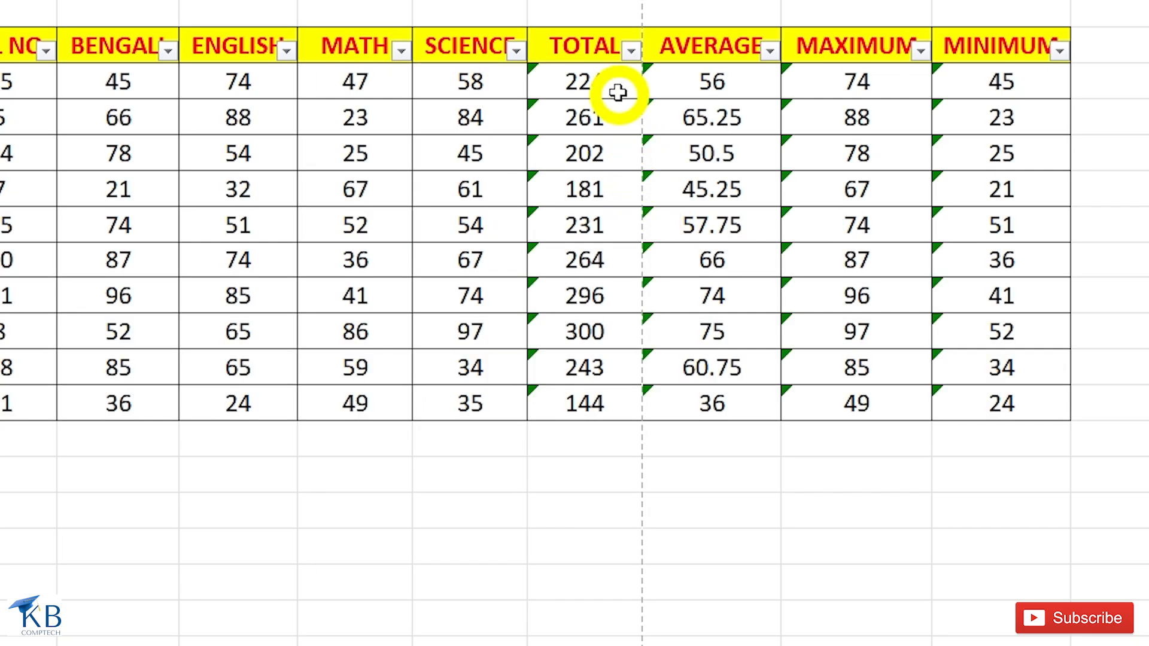
Filter the TOTAL column for values greater than 261, and clear that filter.
left_click(631, 50)
mouse_move(550, 290)
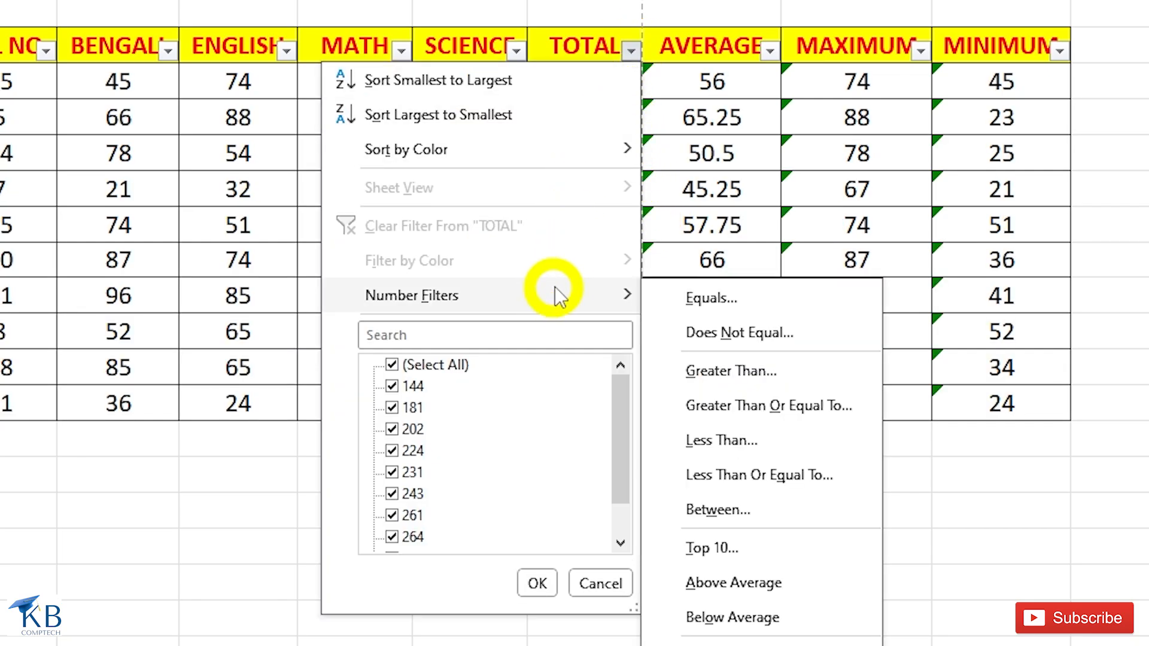
left_click(758, 372)
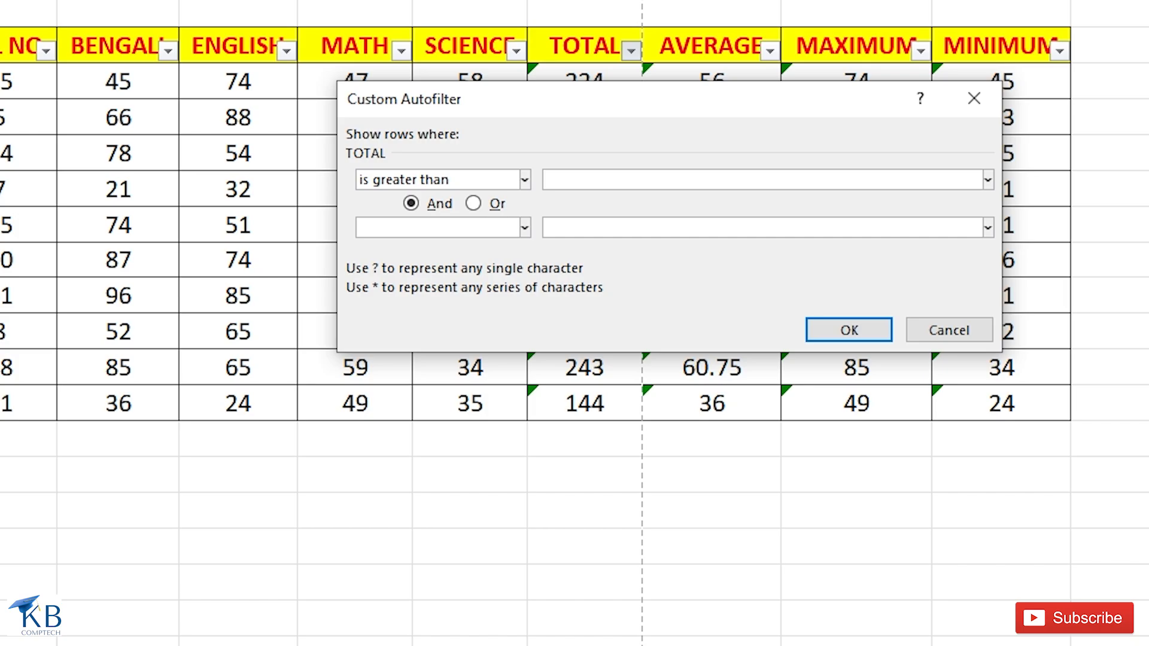
left_click(861, 326)
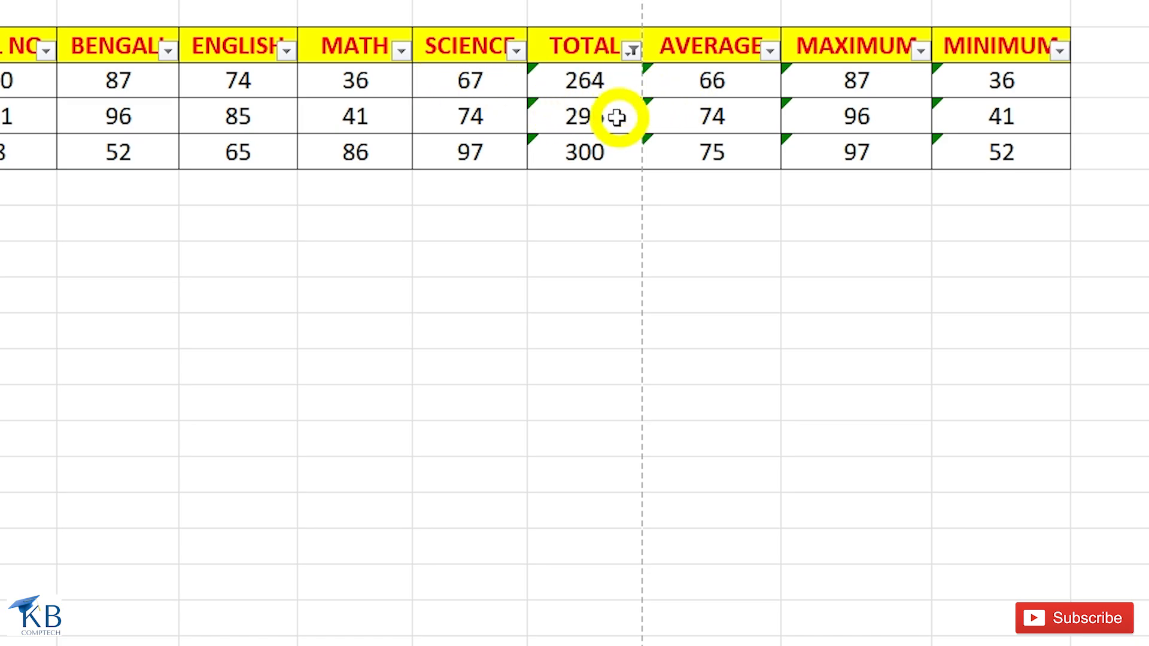
left_click(631, 51)
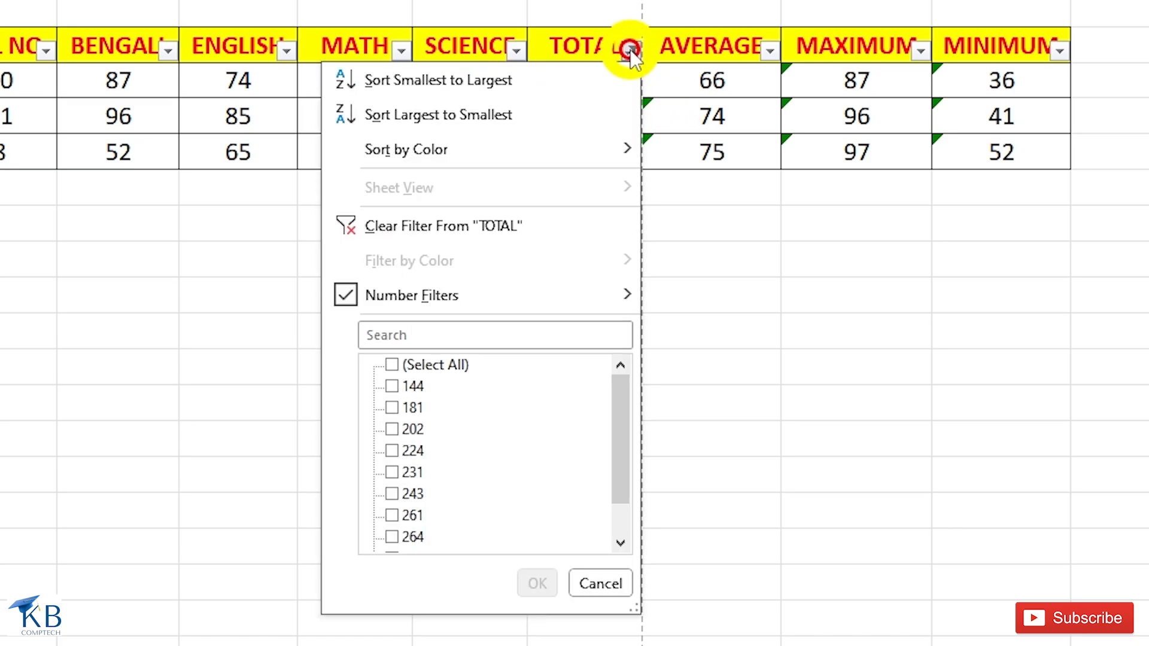
left_click(495, 224)
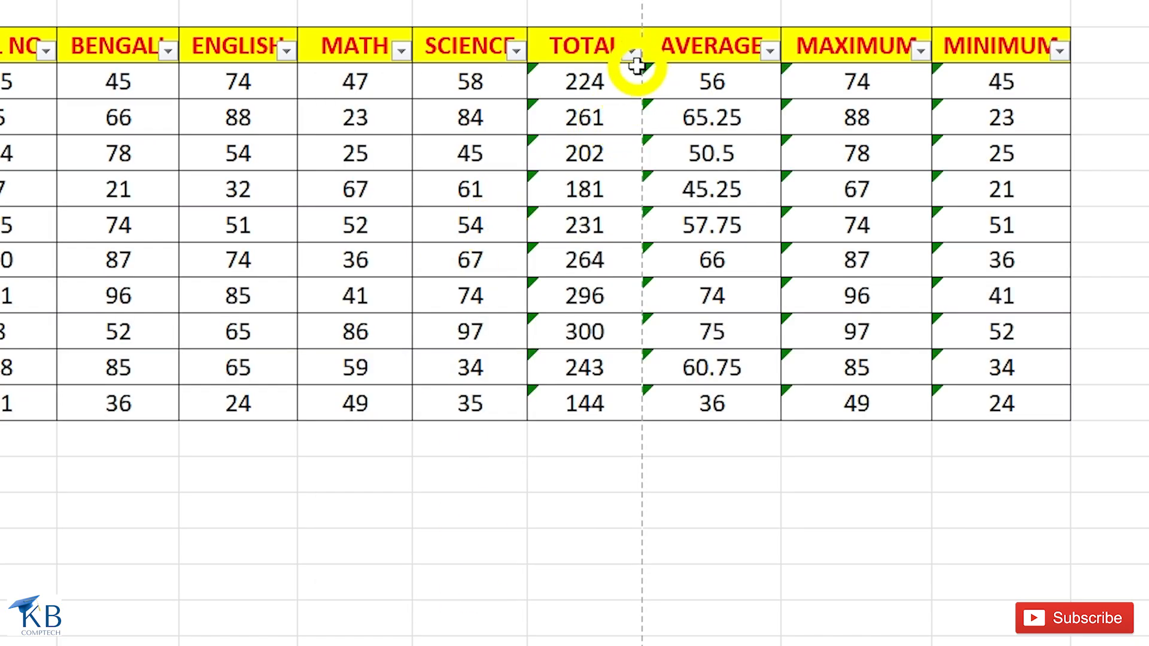
Filter the TOTAL column for values greater than or equal to 261.
left_click(631, 52)
mouse_move(572, 297)
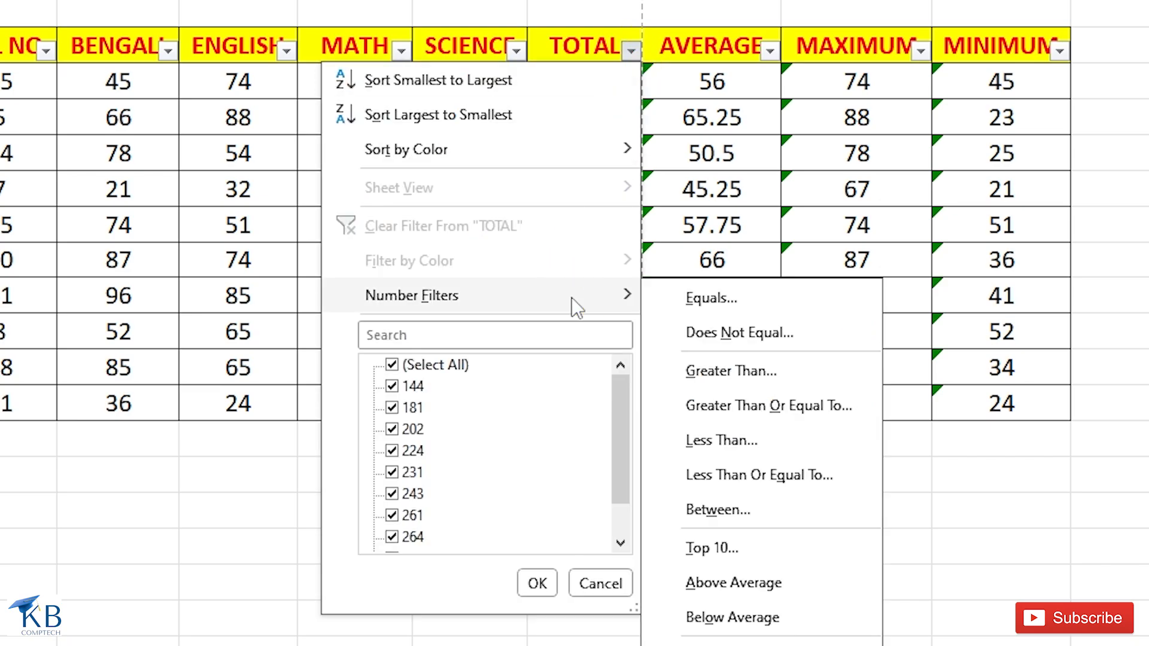
left_click(796, 412)
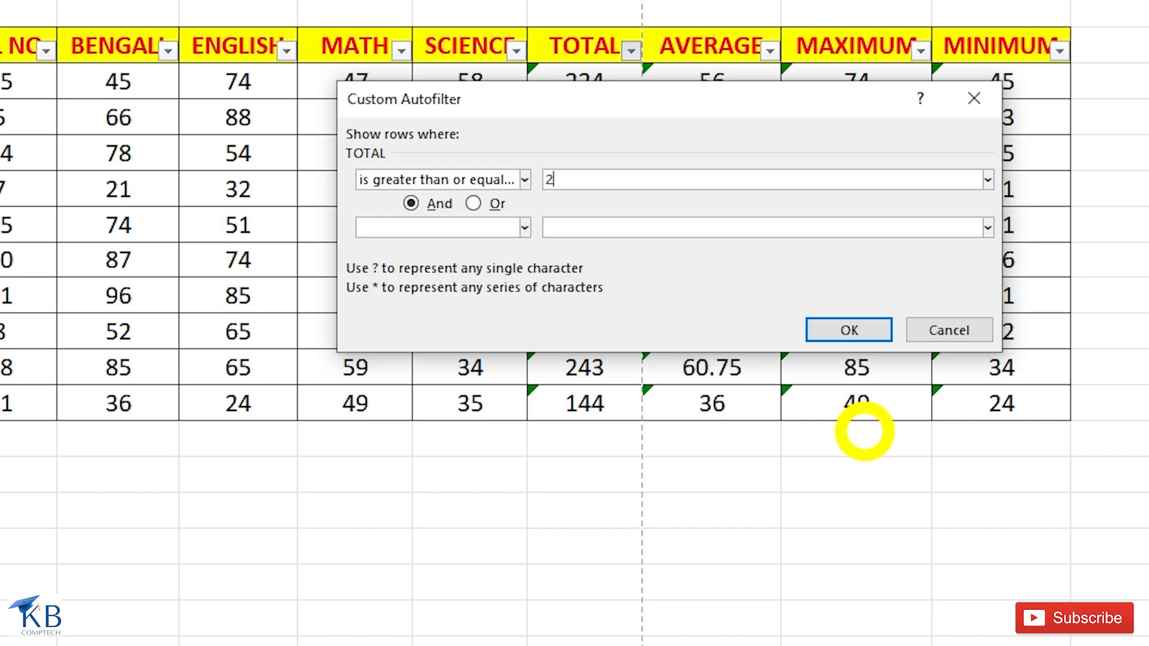
left_click(859, 333)
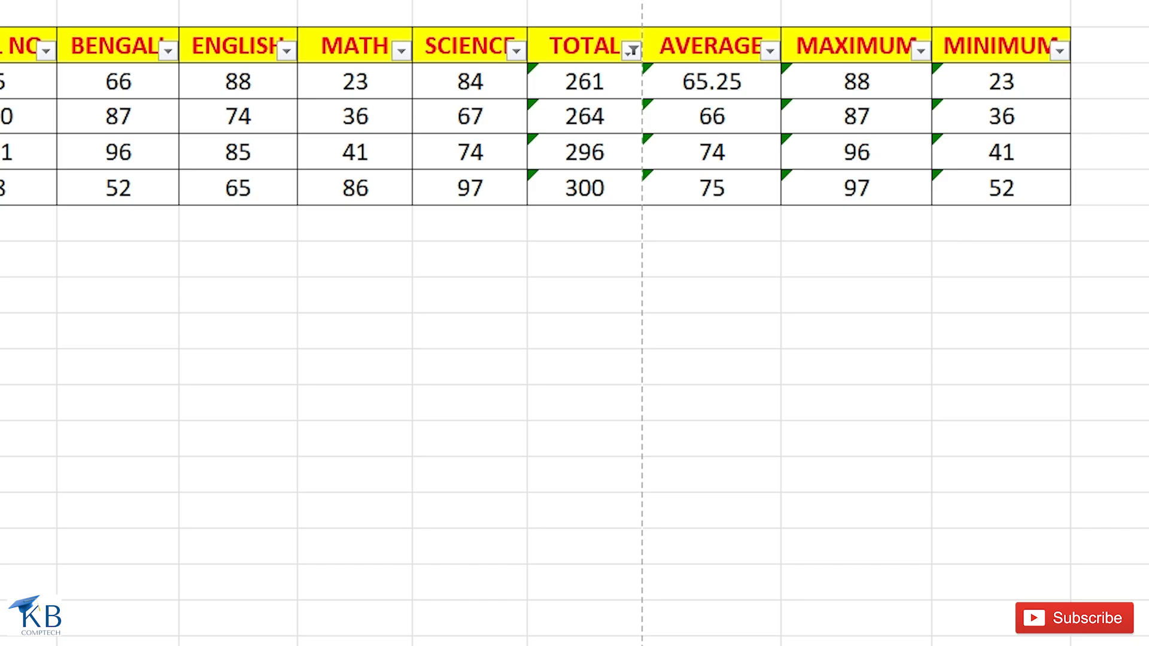
Clear the greater-than-or-equal filter from the TOTAL column and filter it for values less than 261.
left_click(632, 52)
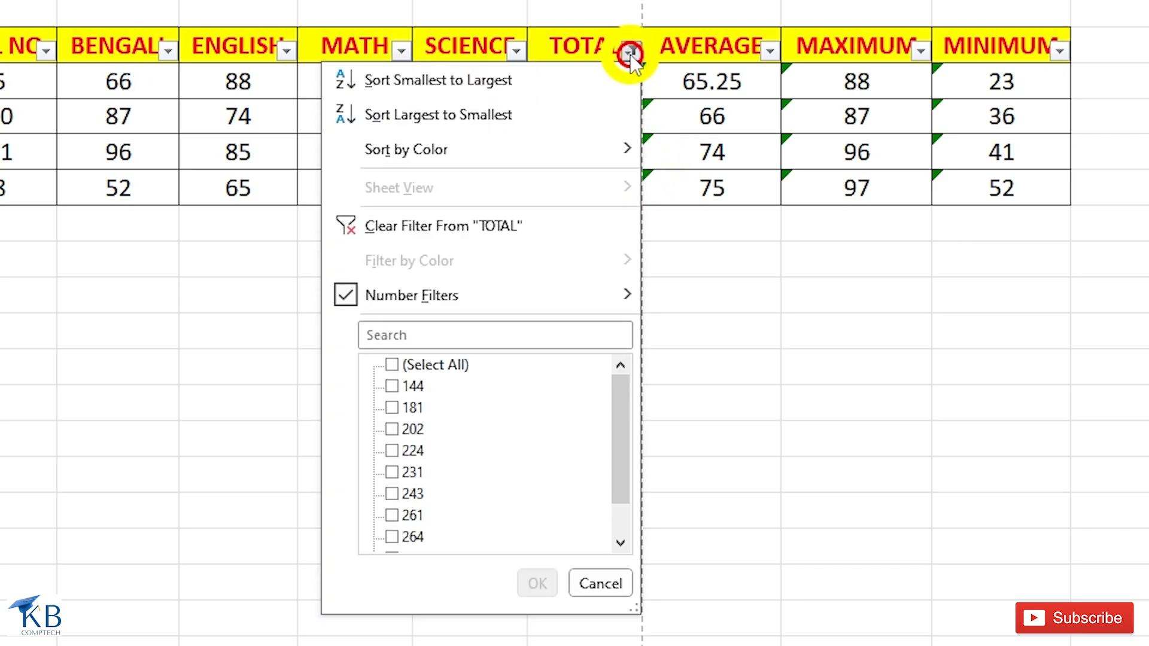
left_click(465, 226)
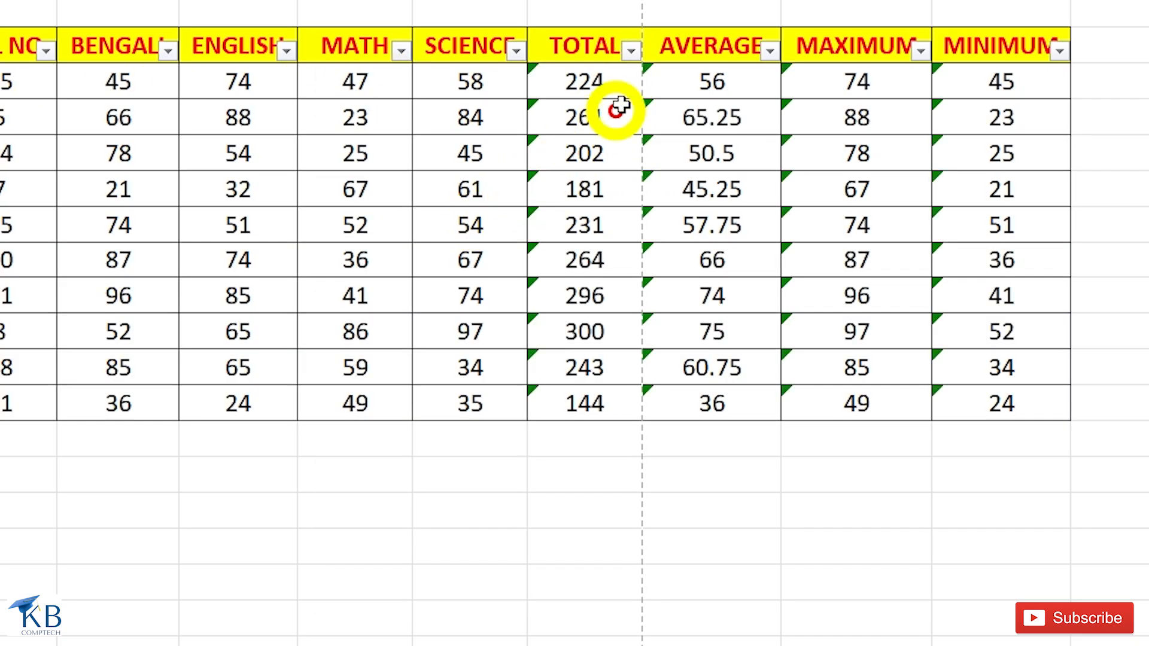
left_click(633, 55)
mouse_move(550, 288)
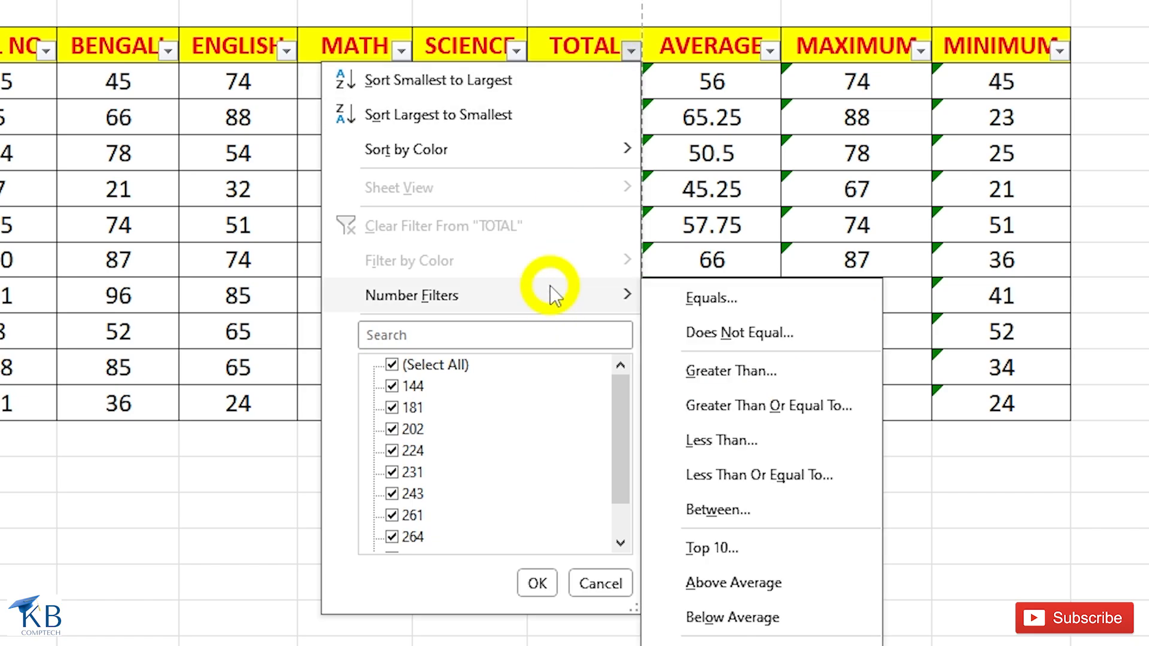
left_click(730, 442)
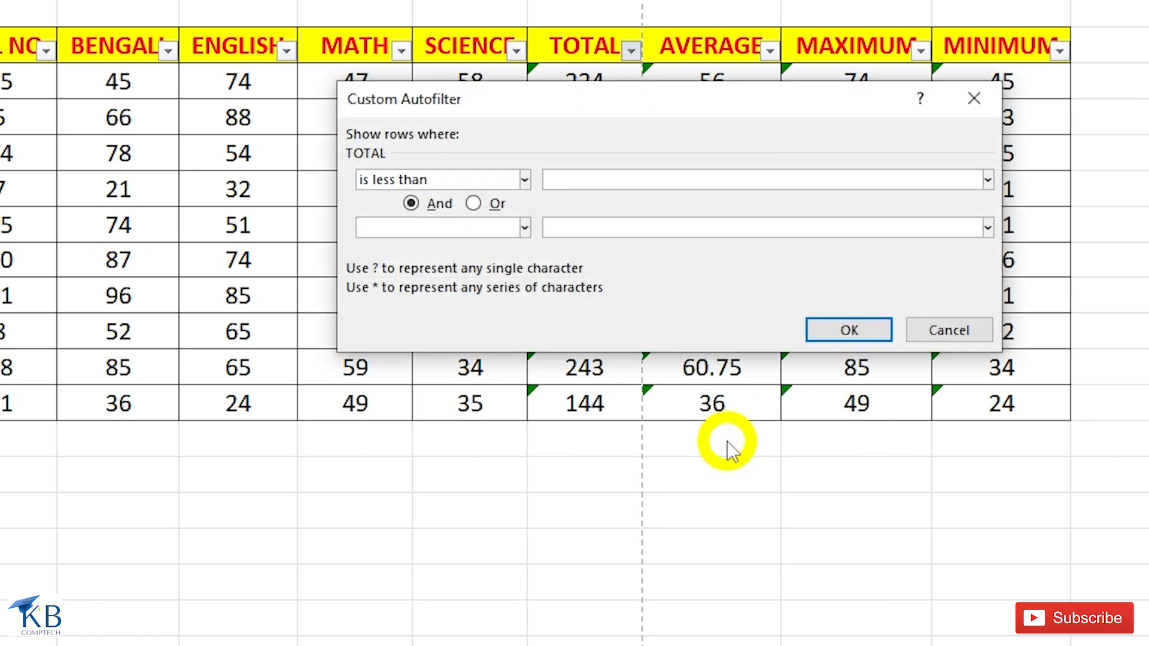
left_click(856, 331)
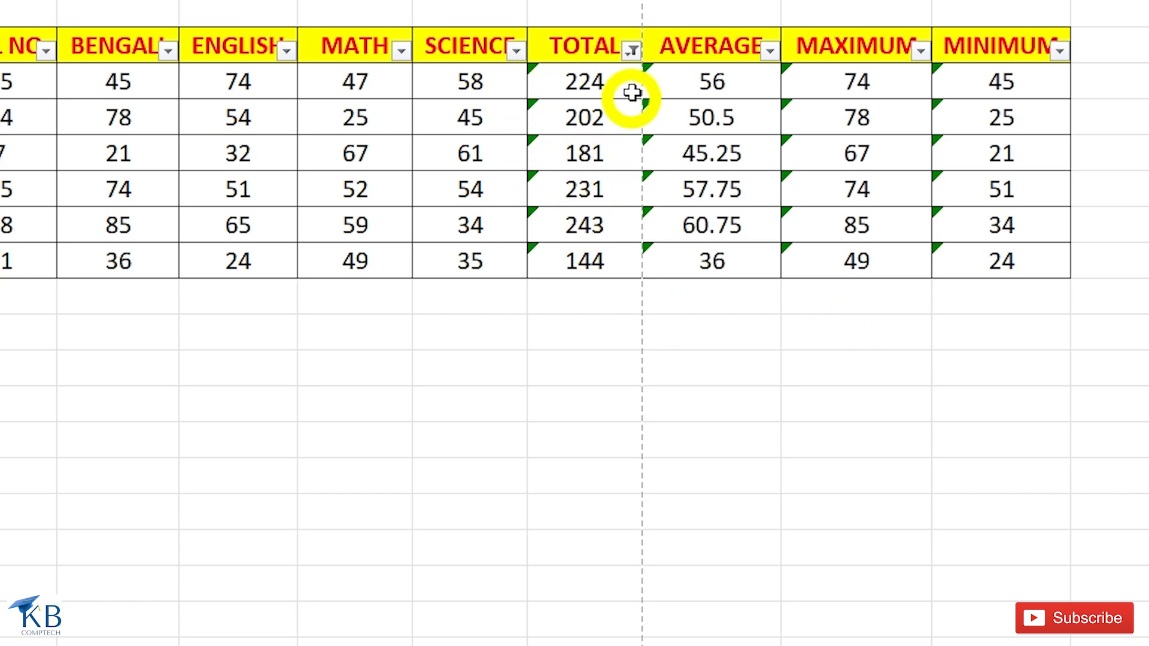
Clear the less-than filter from the TOTAL column and filter it for values less than or equal to 261.
left_click(633, 51)
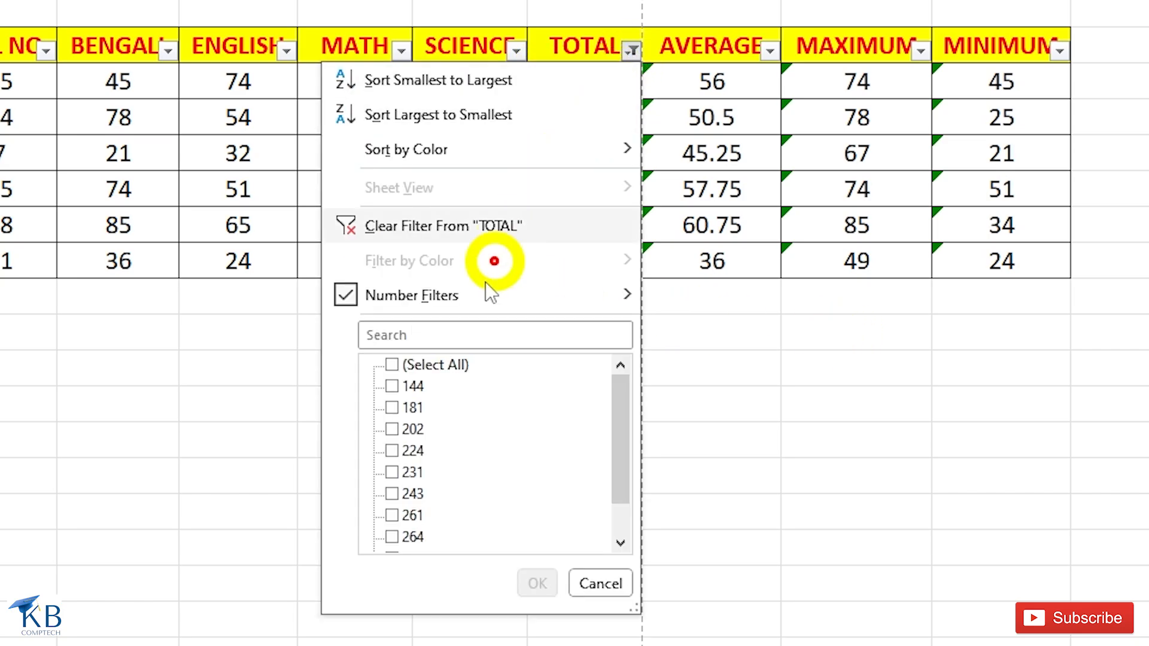
left_click(487, 225)
left_click(631, 52)
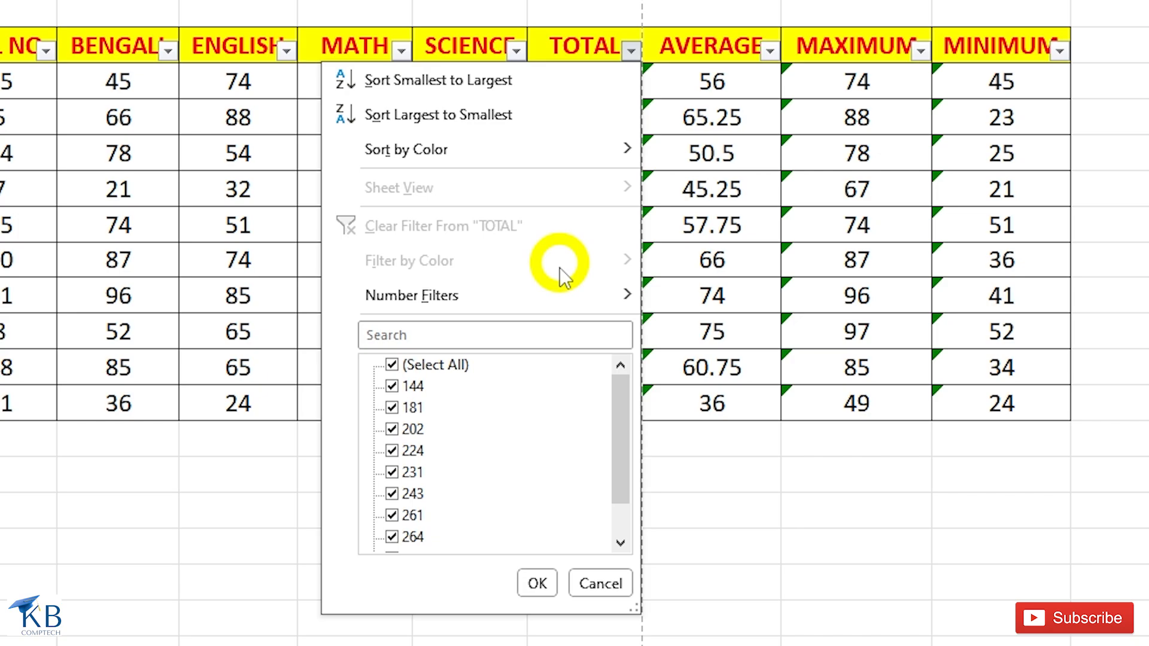
mouse_move(557, 292)
left_click(763, 481)
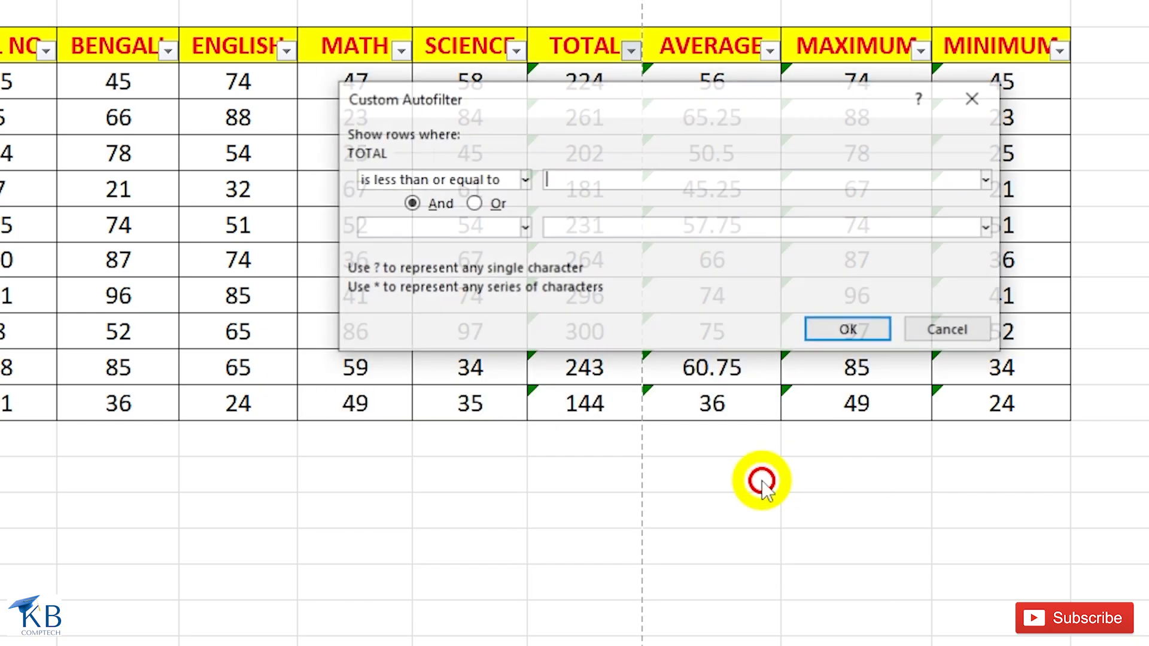
type("261")
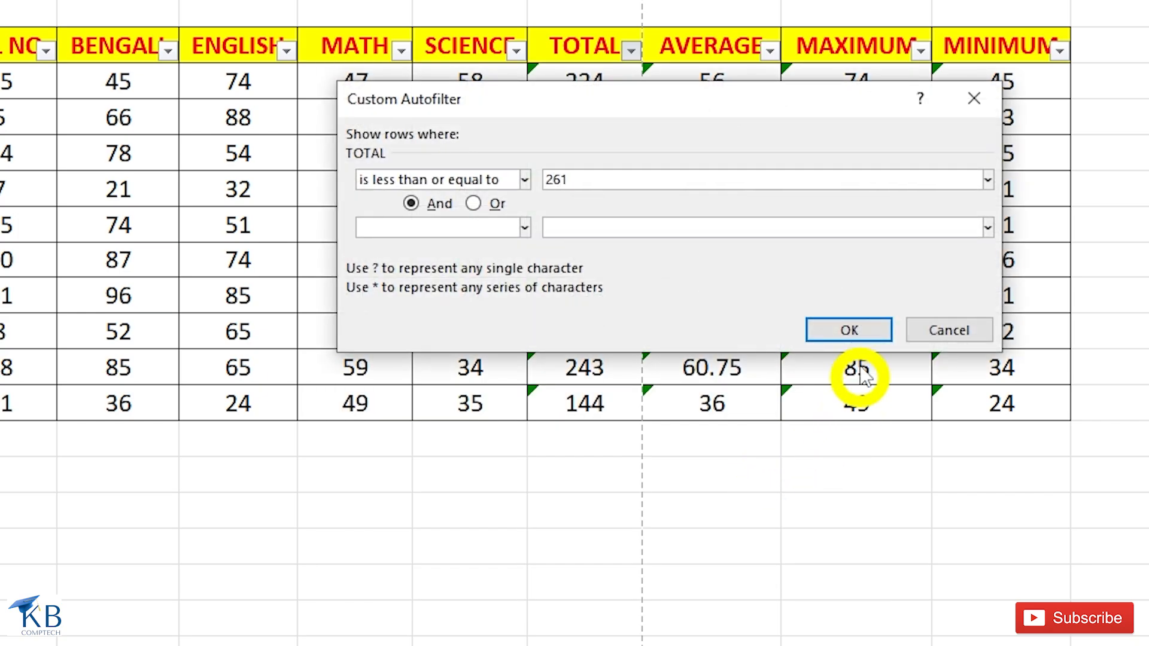
left_click(849, 330)
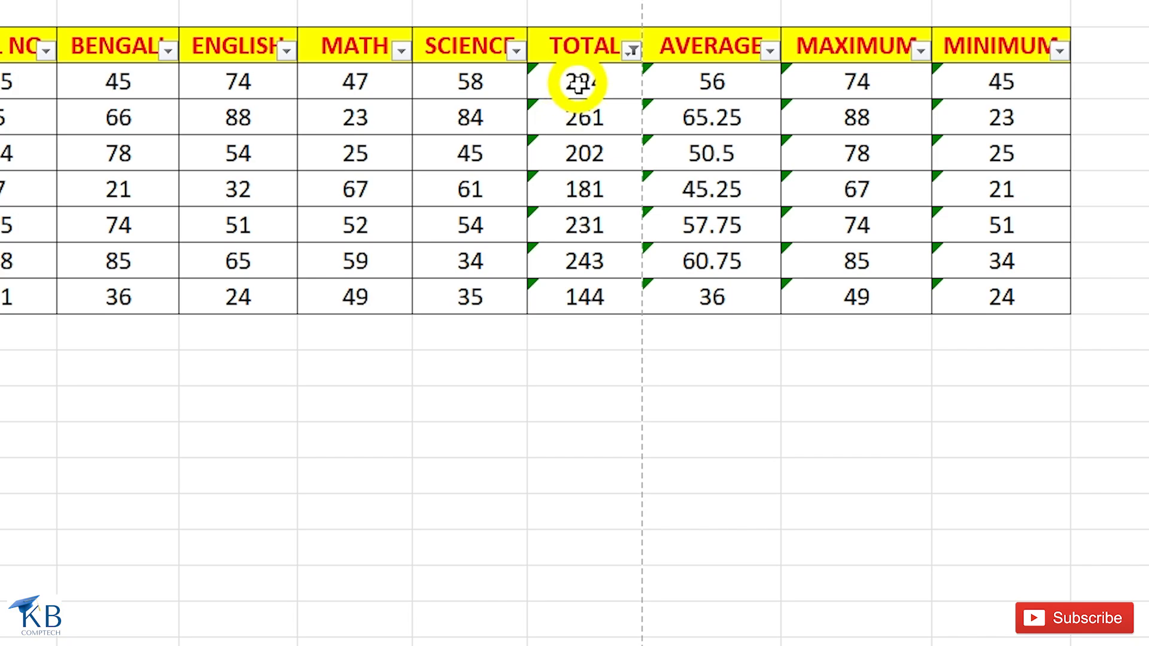
Clear the less-than-or-equal filter from the TOTAL column and filter it for values between 260 and 300.
left_click(633, 54)
mouse_move(537, 297)
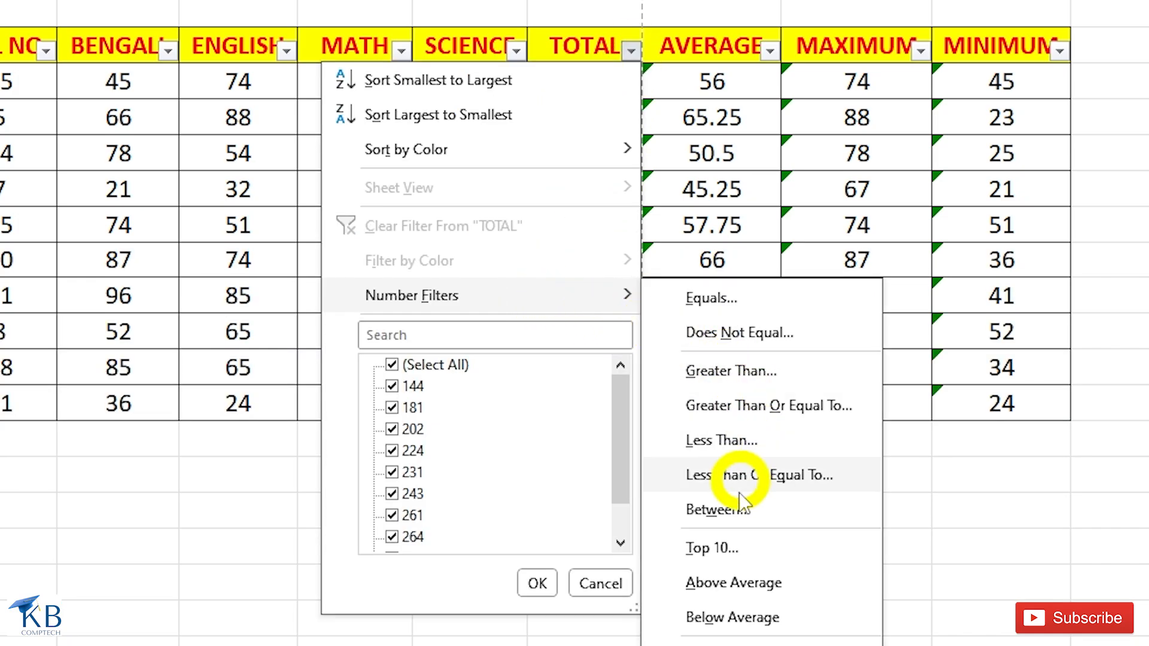
left_click(727, 526)
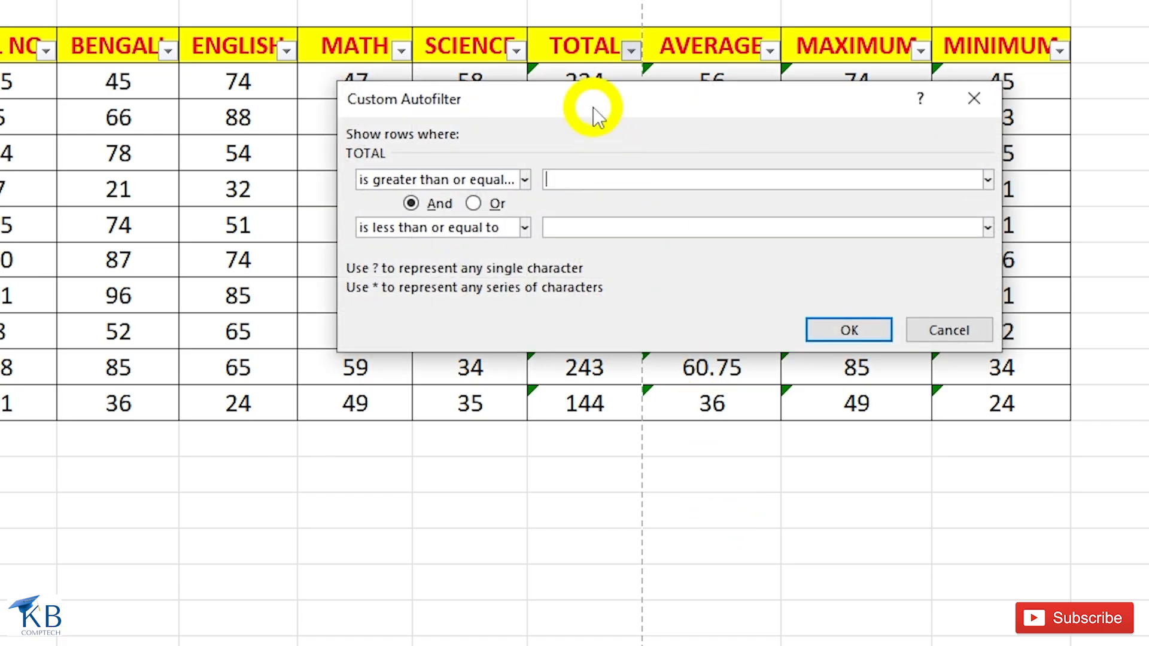
left_click_drag(594, 106, 715, 90)
type("260")
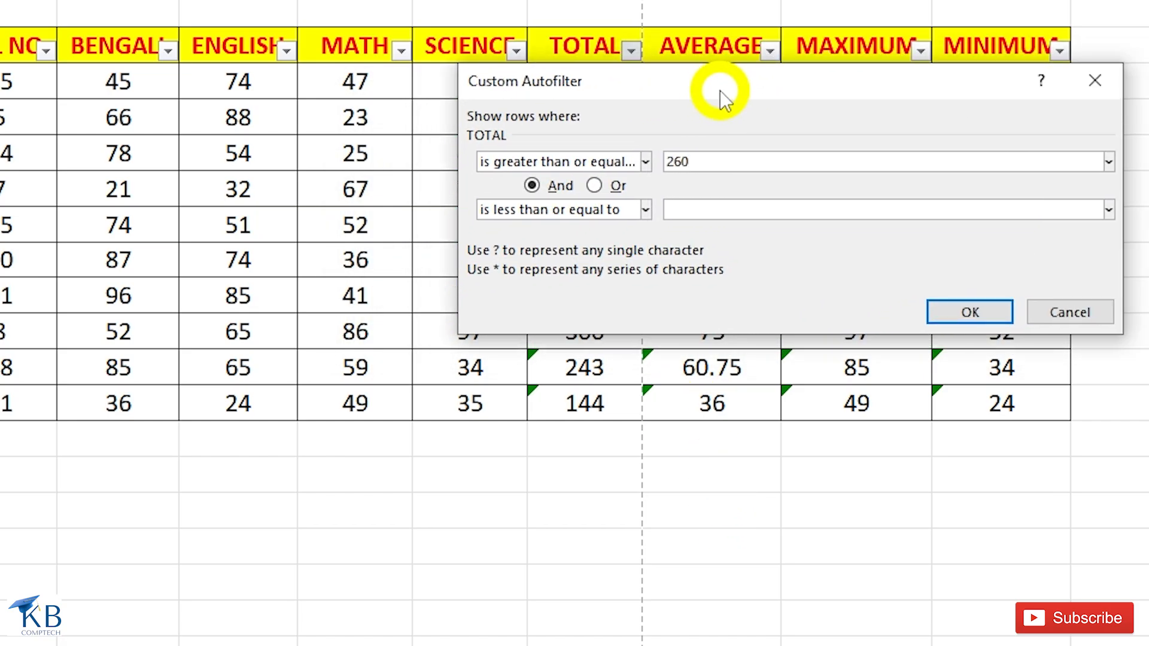
left_click(693, 210)
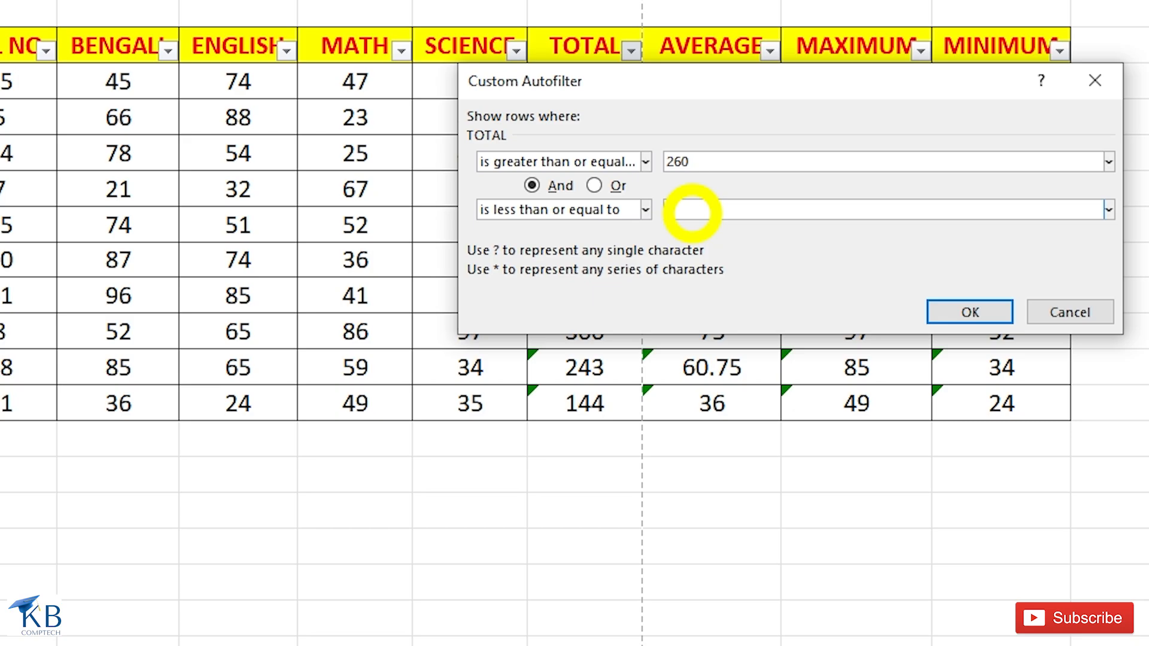
left_click(987, 314)
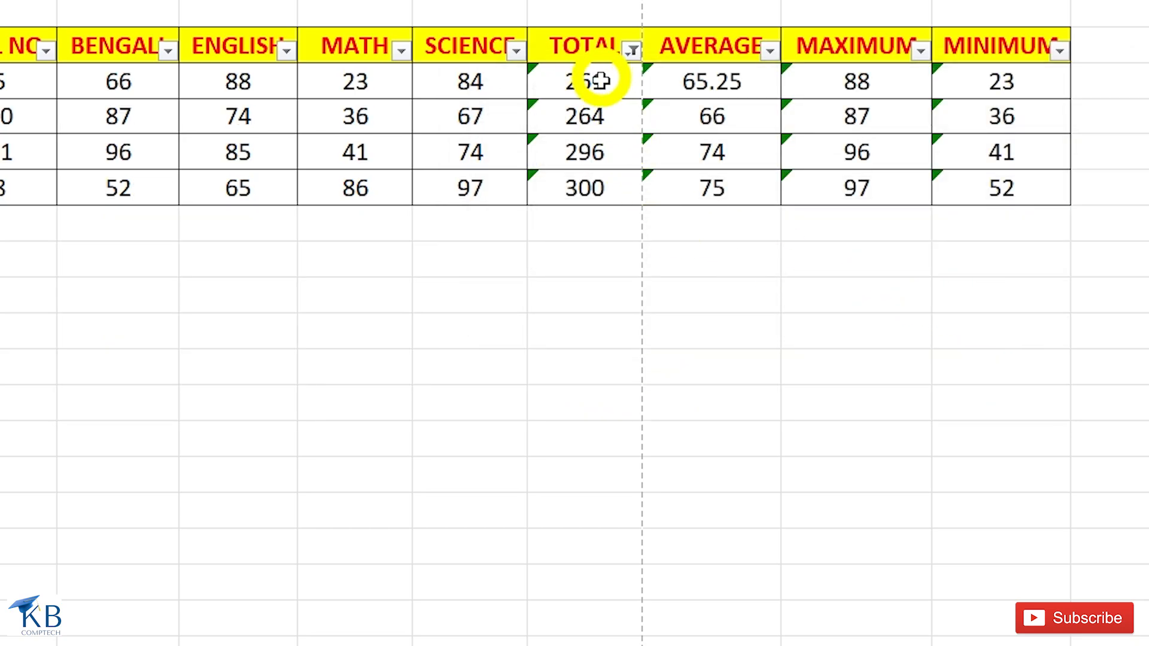
Clear the between filter from the TOTAL column and filter it for the top 5 items.
left_click(635, 53)
left_click(487, 225)
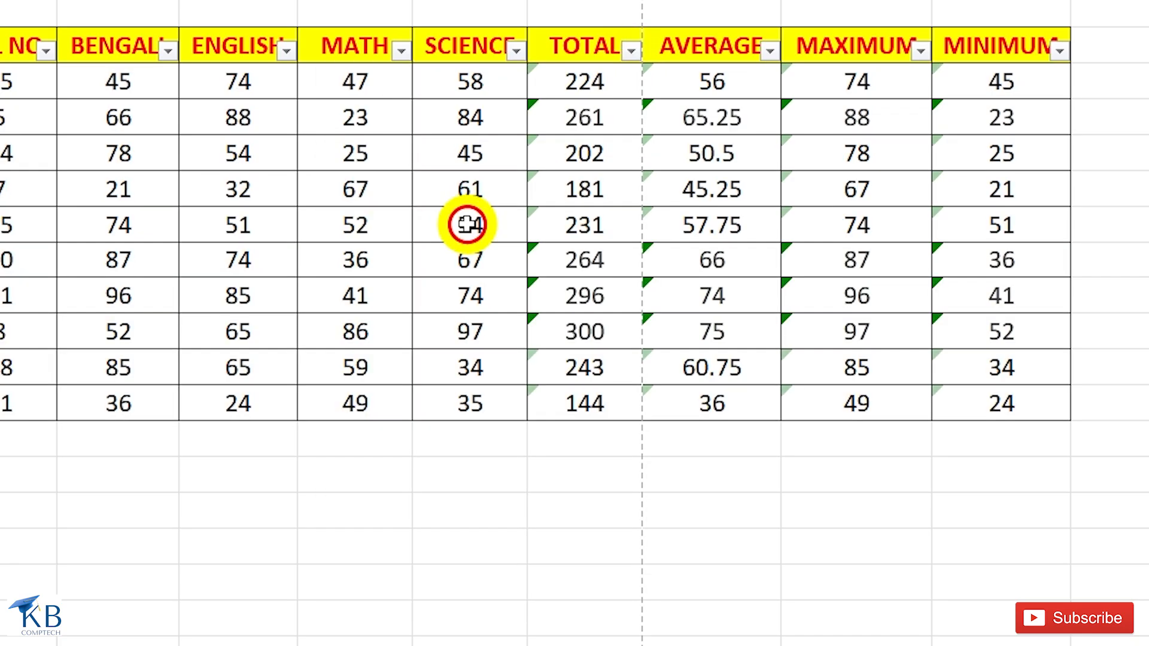
left_click(631, 51)
mouse_move(574, 297)
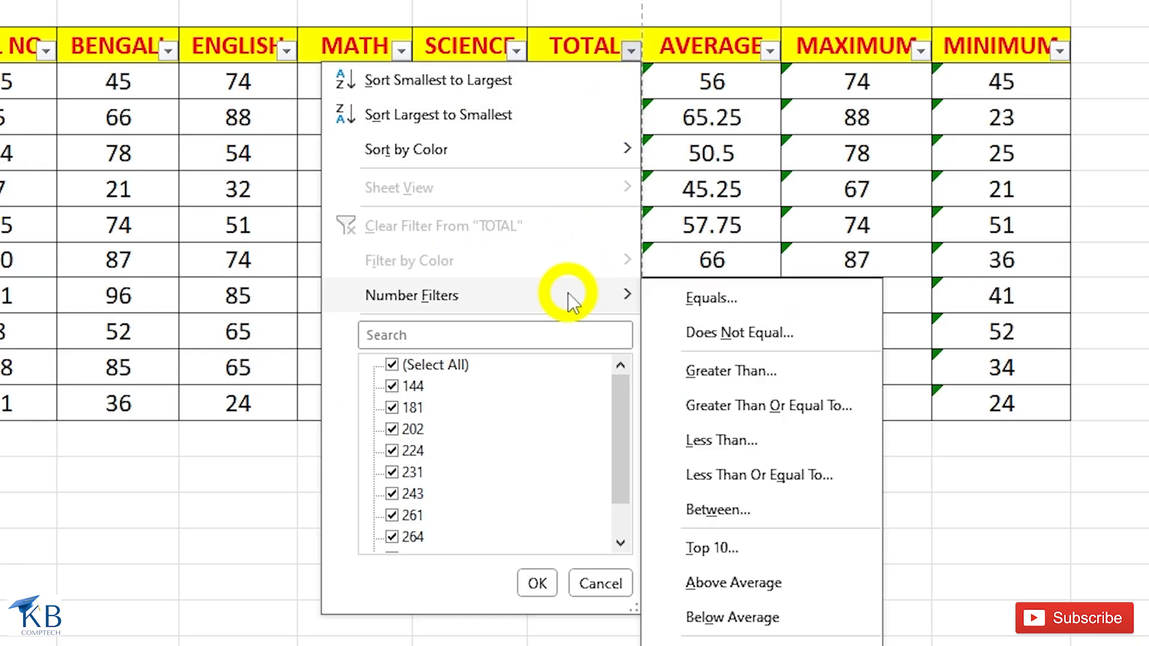
left_click(745, 544)
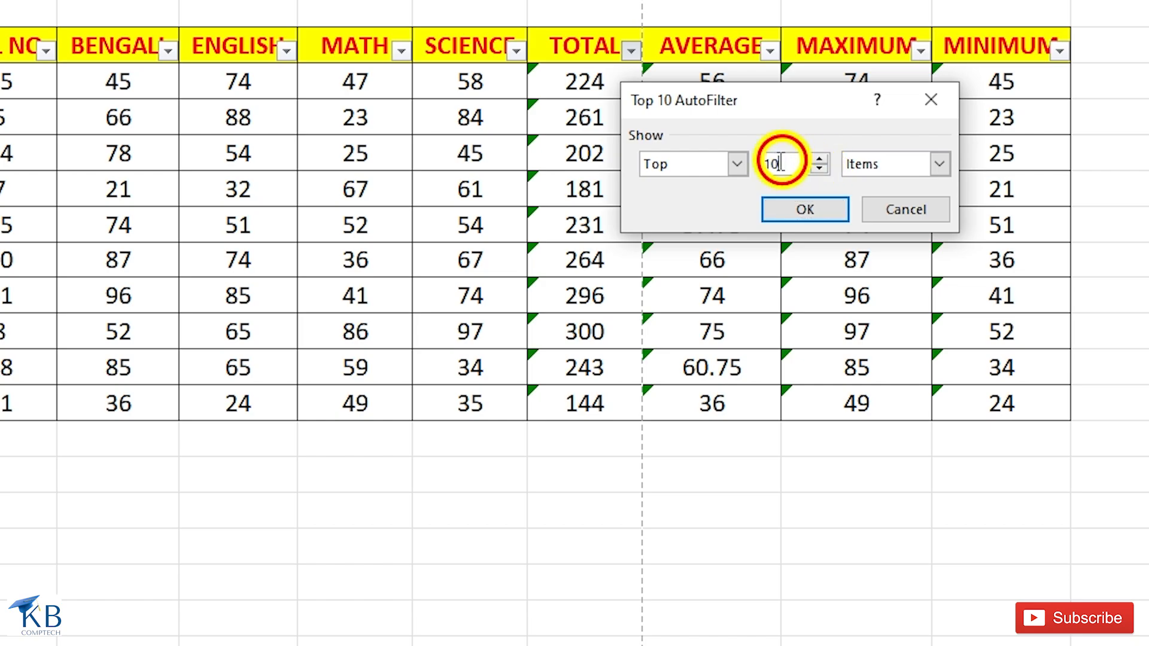
left_click_drag(778, 164, 755, 174)
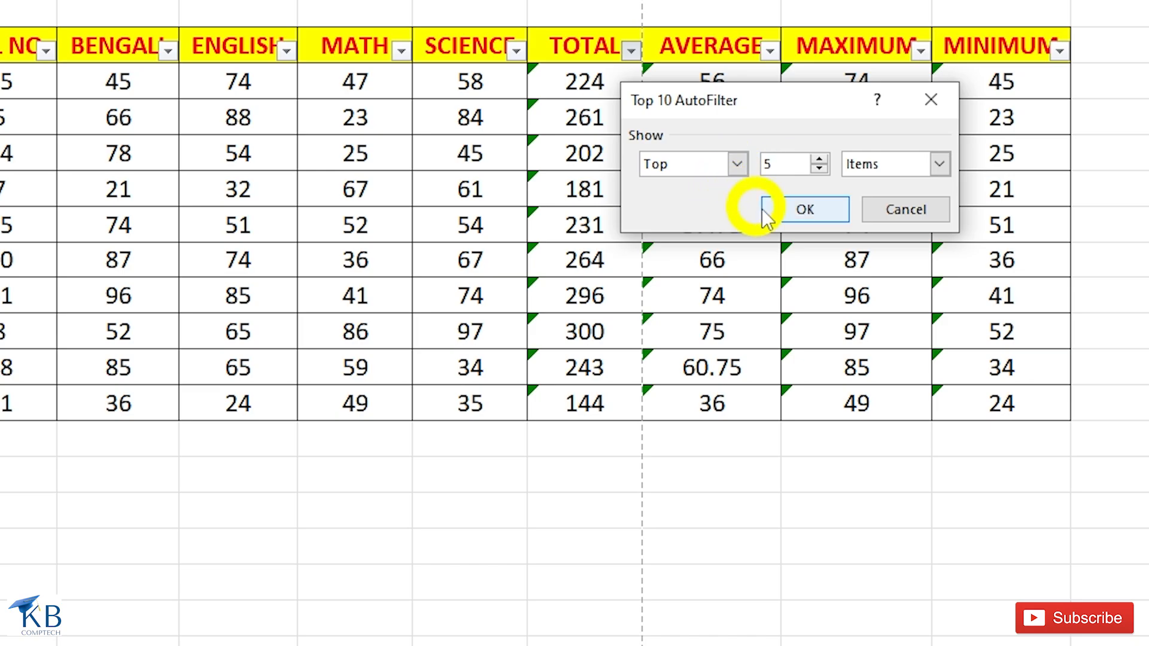
left_click(789, 212)
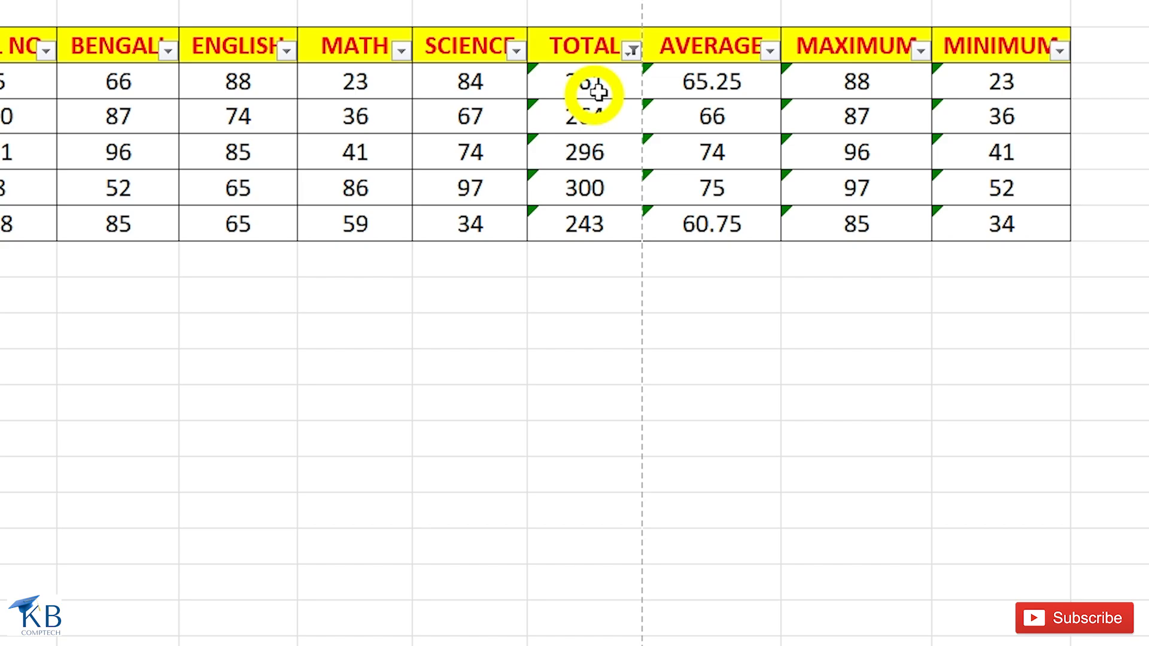
Switch the TOTAL column's filter to the bottom 5 items, and clear that filter.
left_click(633, 53)
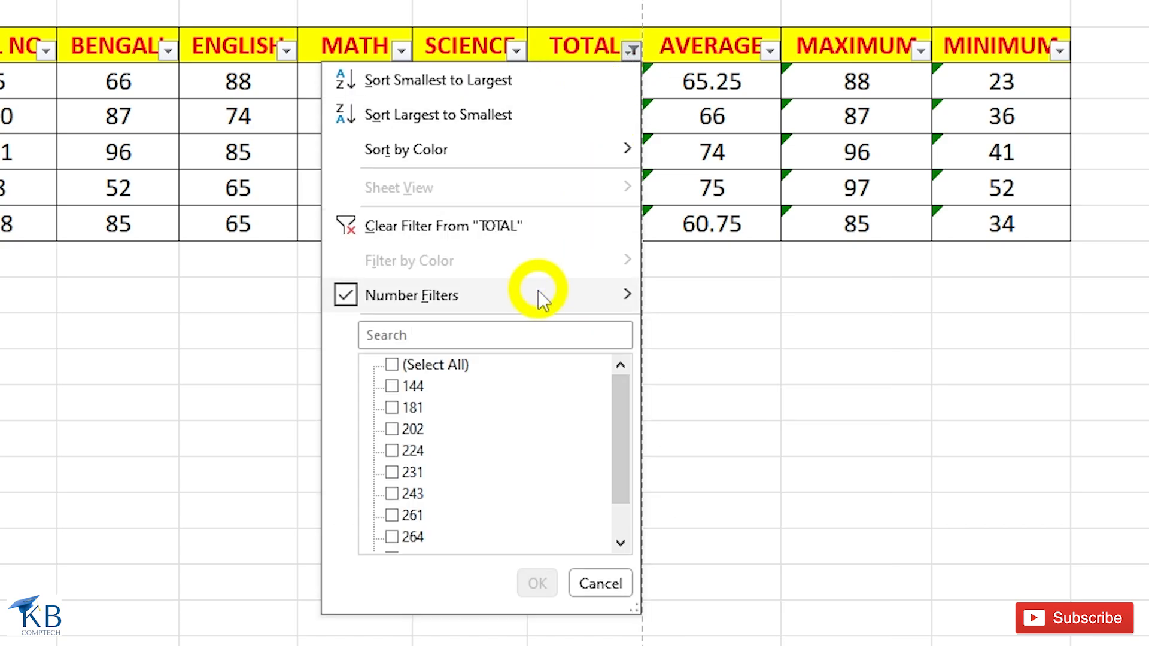
mouse_move(546, 301)
left_click(718, 548)
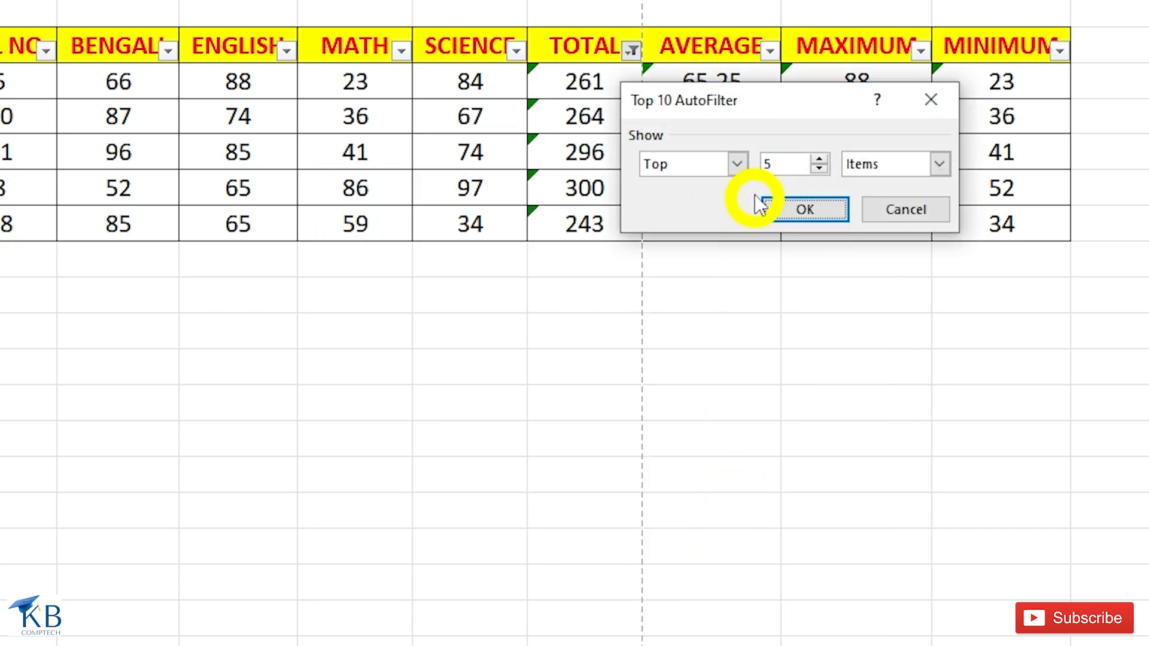
left_click(737, 163)
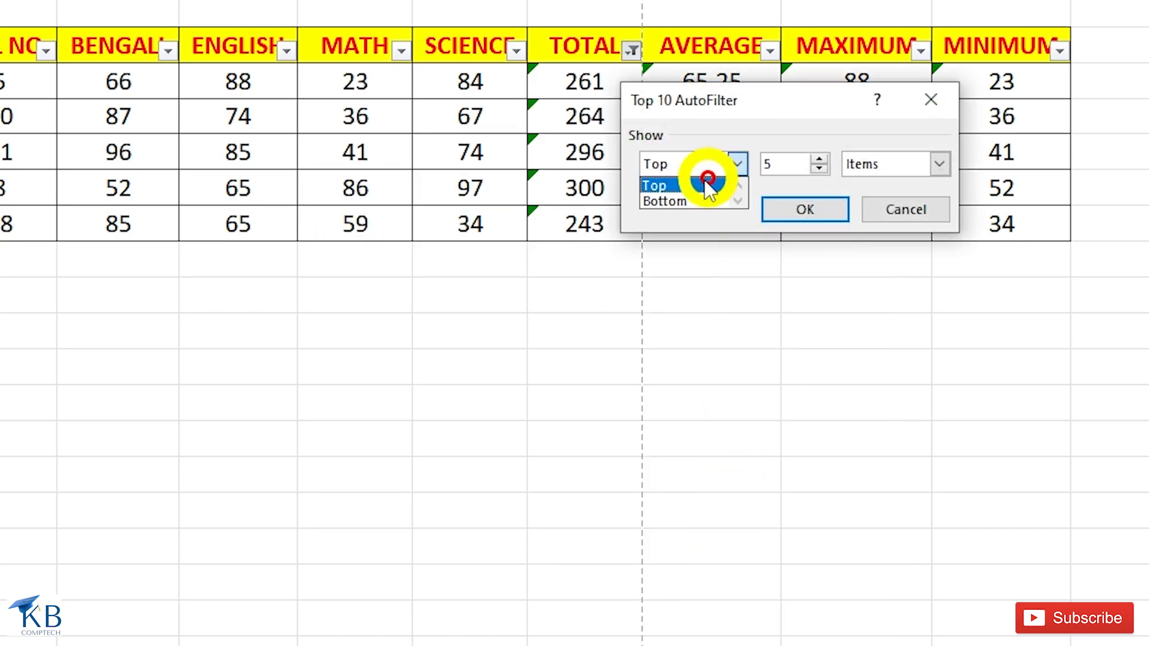
left_click(676, 202)
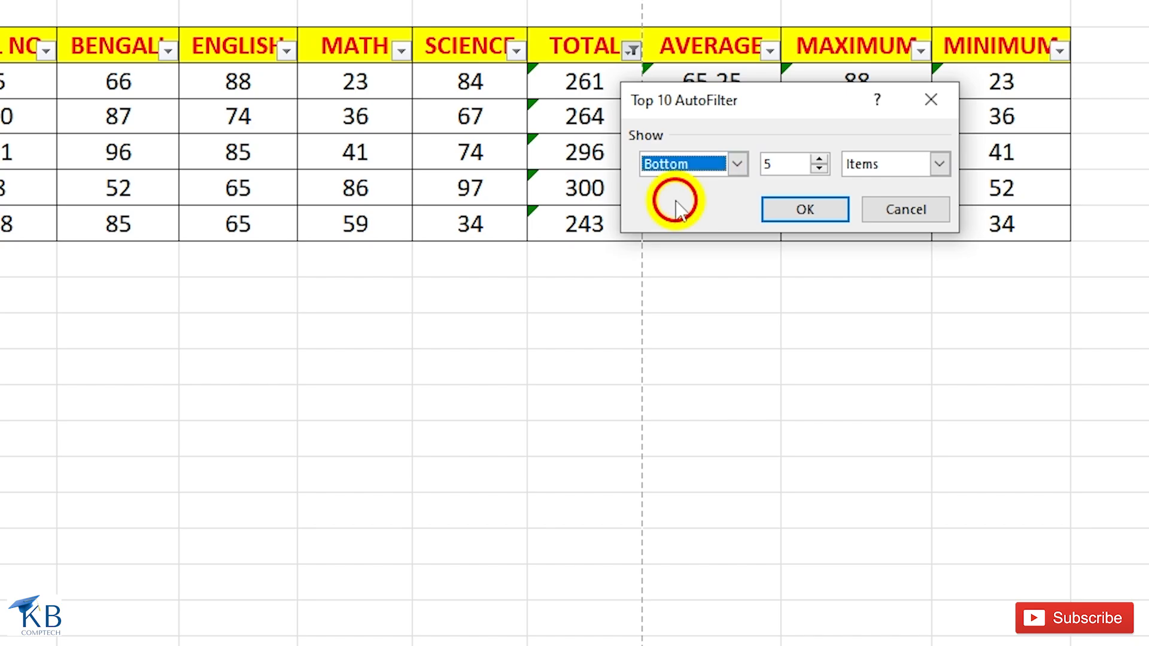
left_click(790, 211)
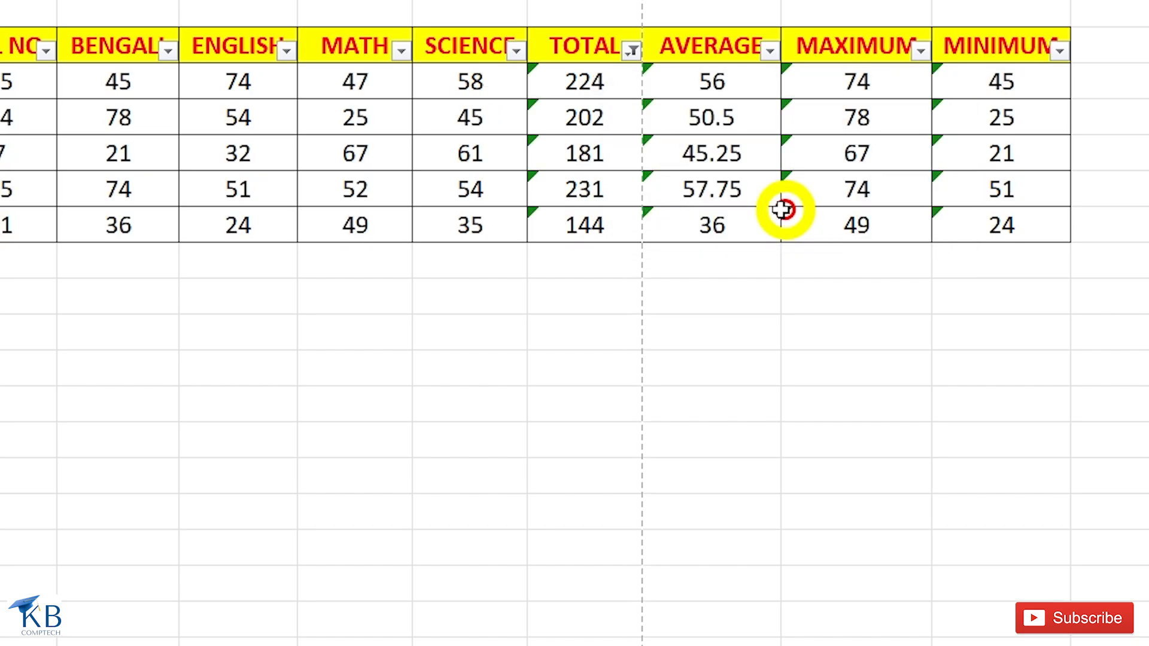
left_click(631, 52)
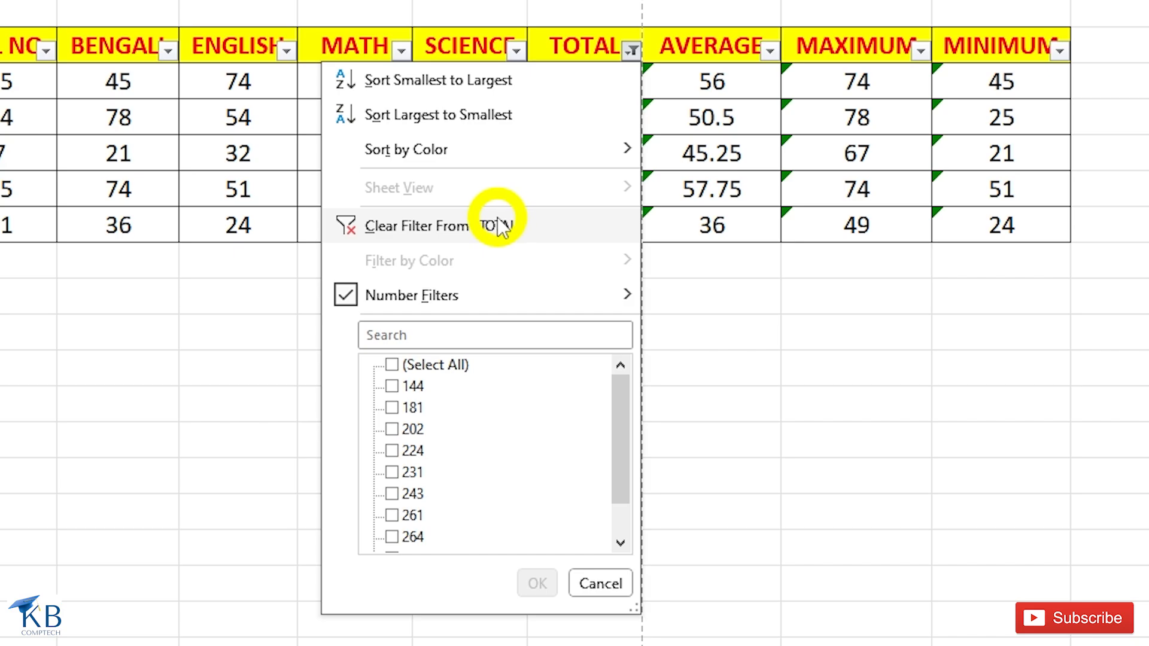
left_click(497, 226)
left_click(631, 50)
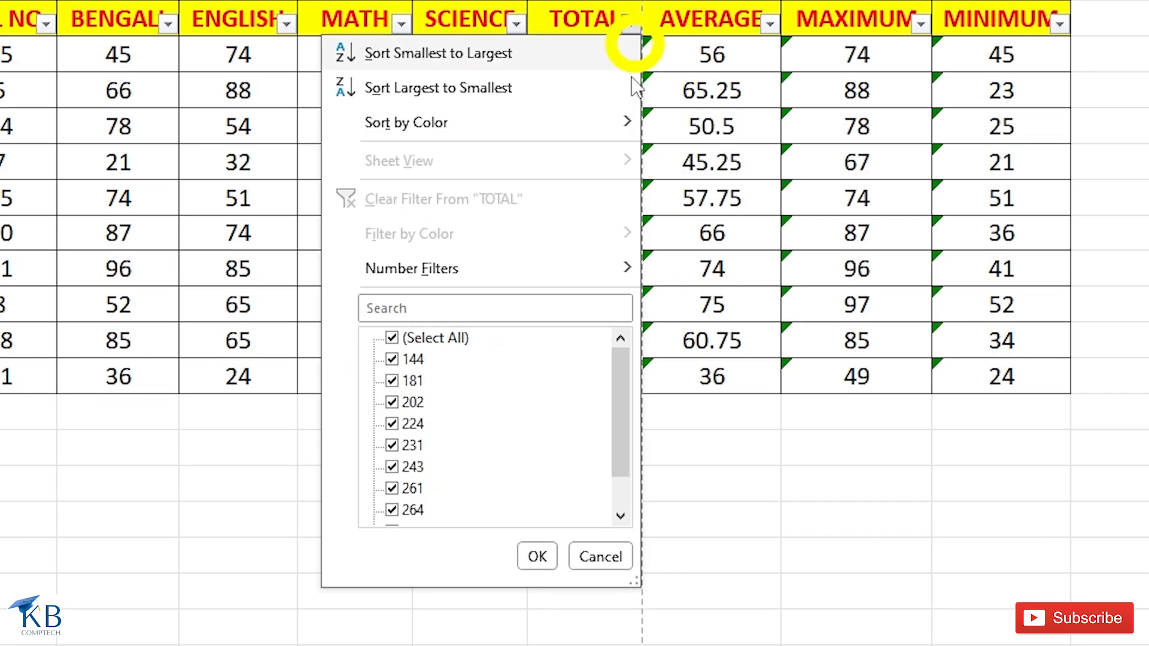
mouse_move(576, 274)
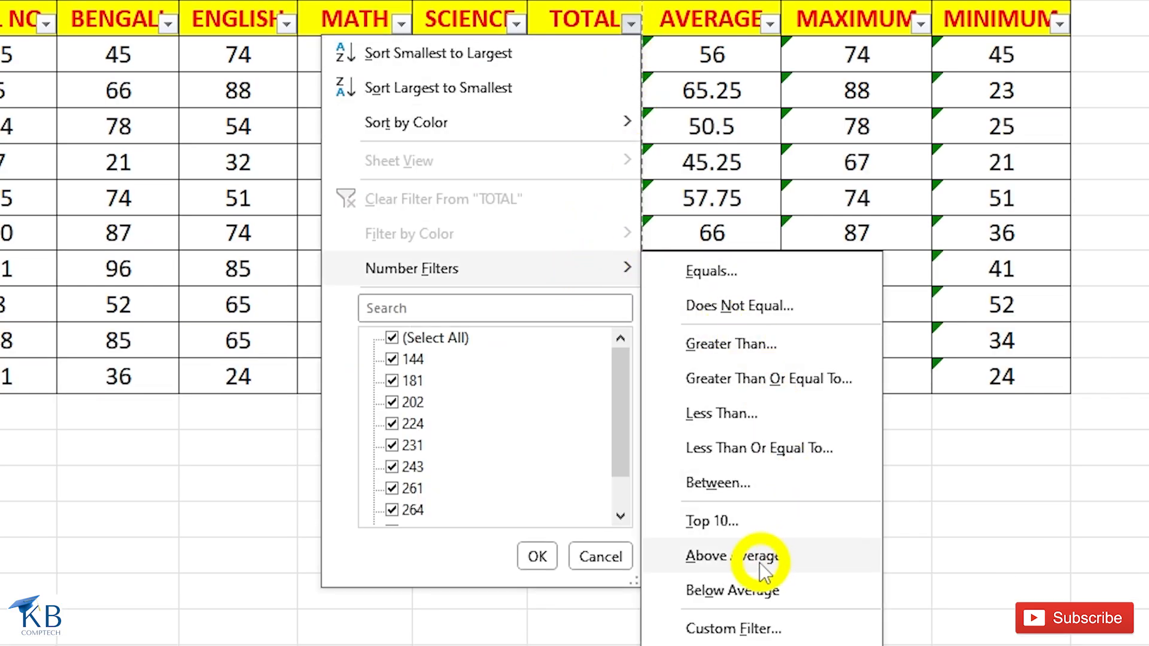
left_click(608, 18)
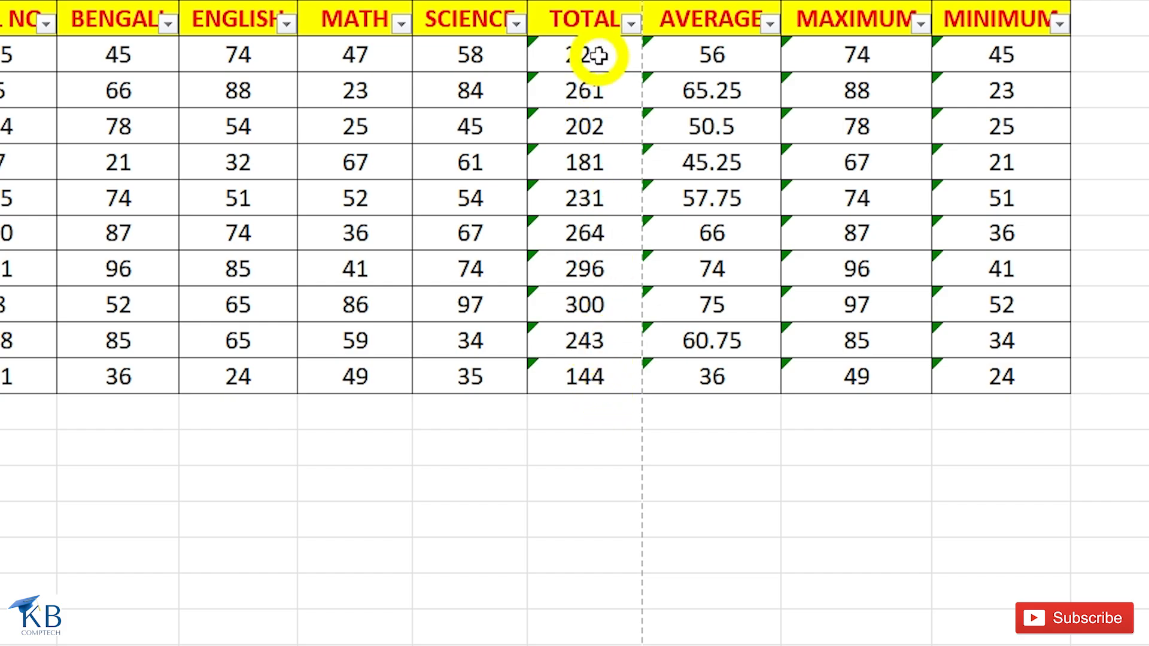
Filter the TOTAL column for values above average.
left_click(631, 25)
mouse_move(553, 273)
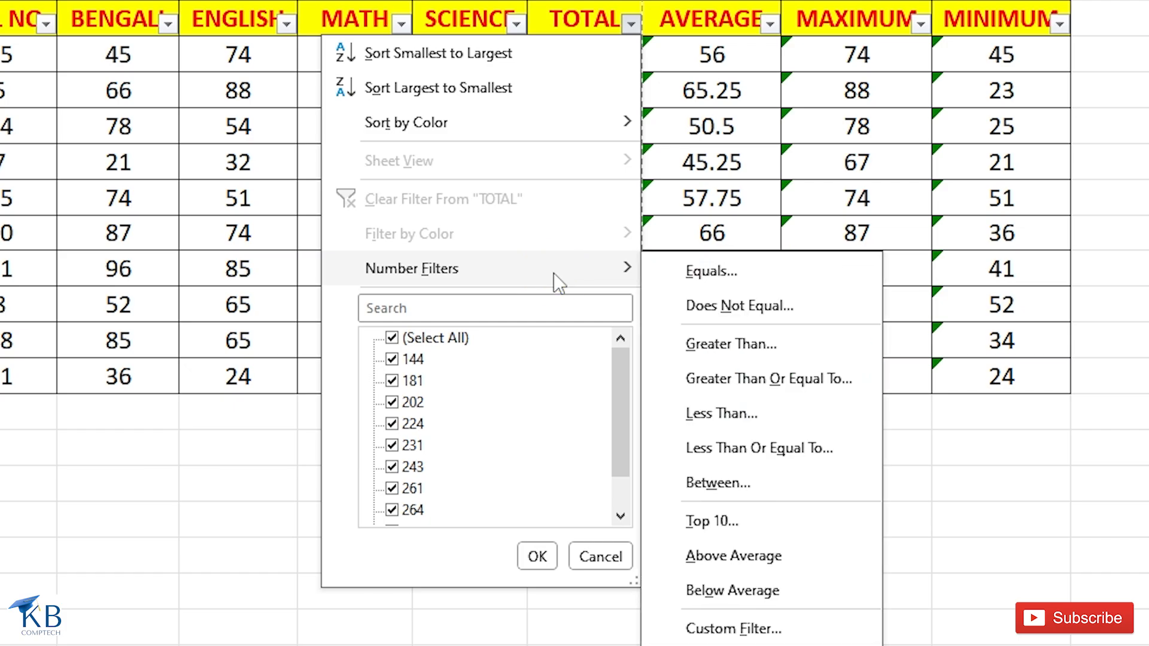
left_click(742, 565)
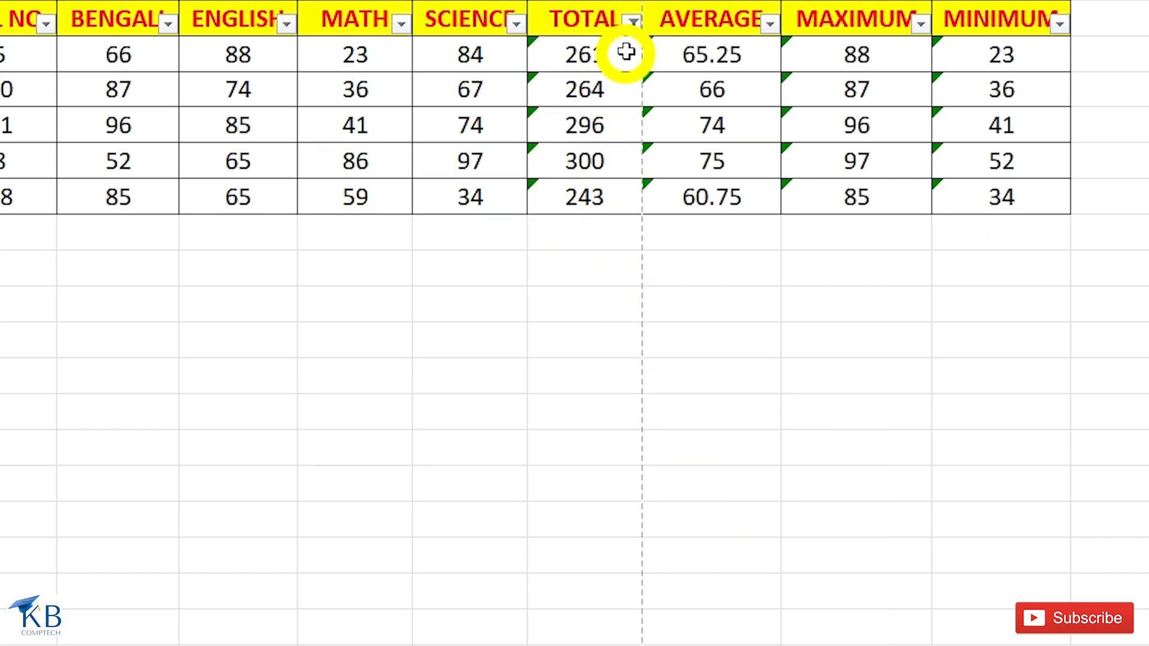
Change the TOTAL column's filter to show values below average.
left_click(632, 24)
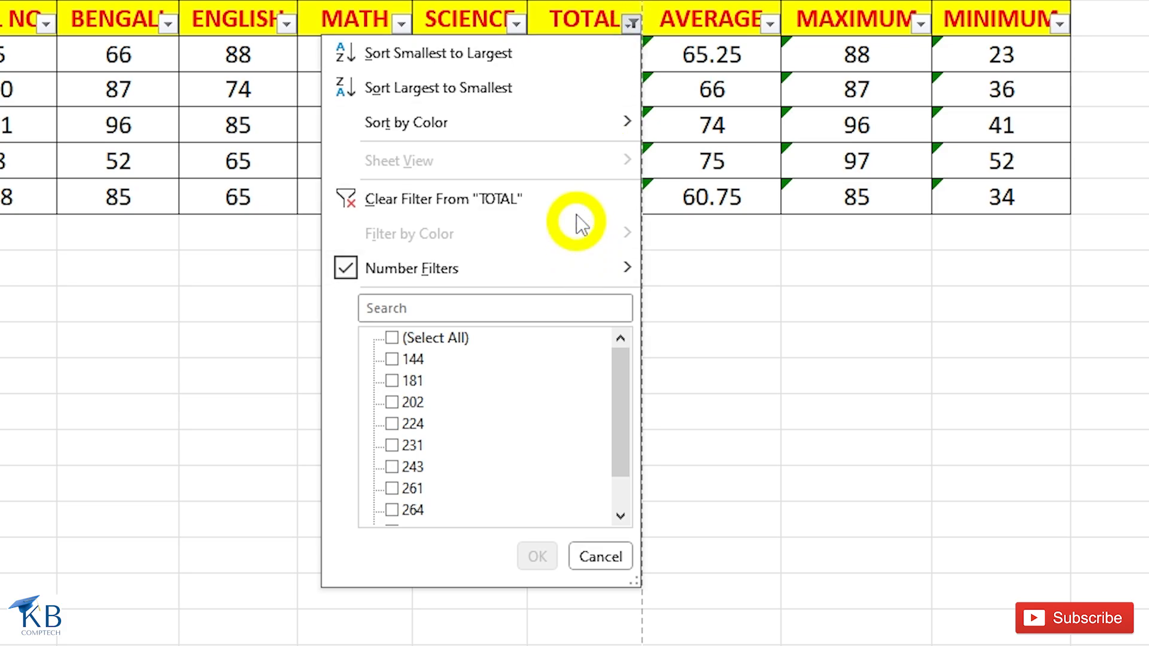
mouse_move(574, 271)
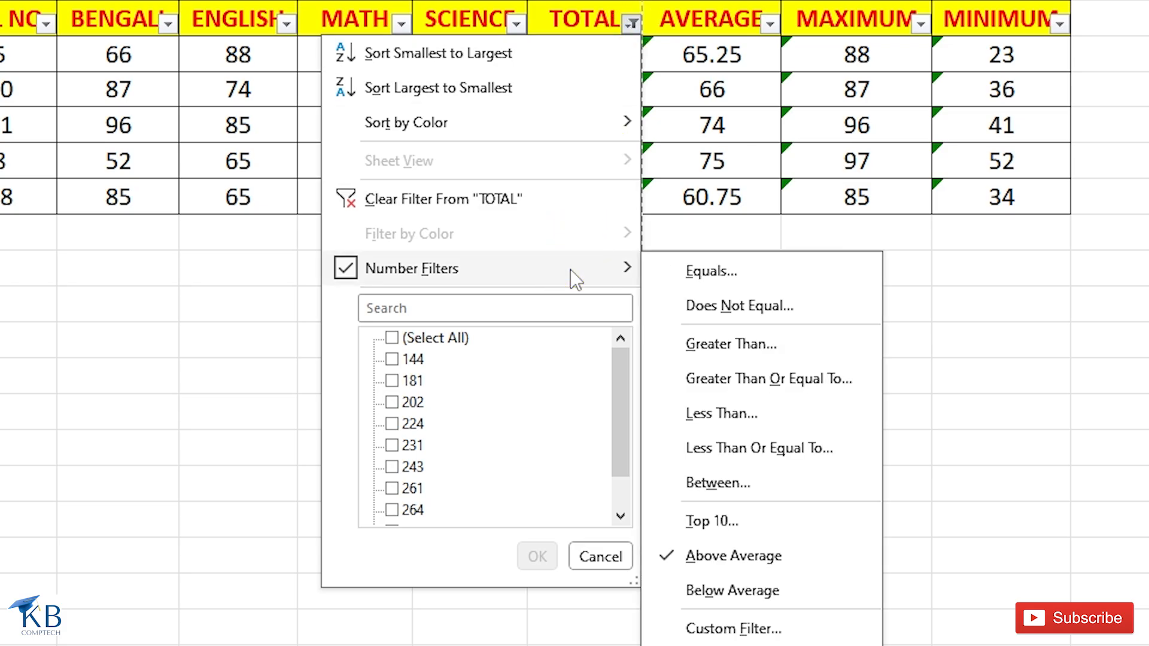
left_click(740, 591)
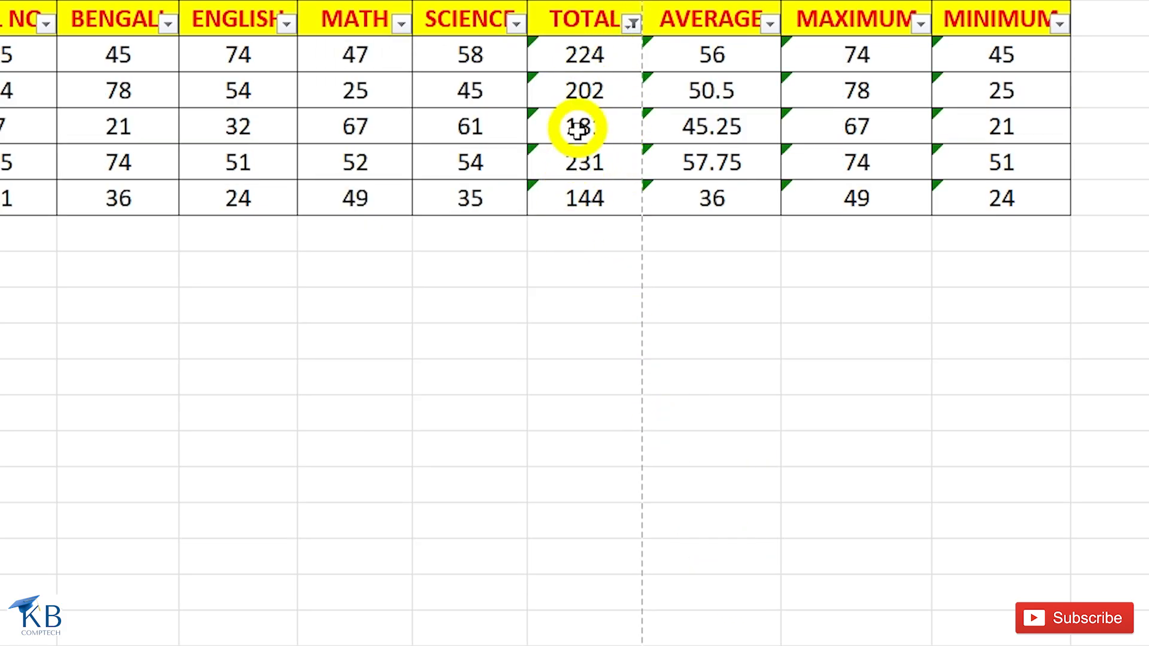
Clear the TOTAL column's below-average filter and apply a custom filter with the equals condition and no value.
left_click(632, 24)
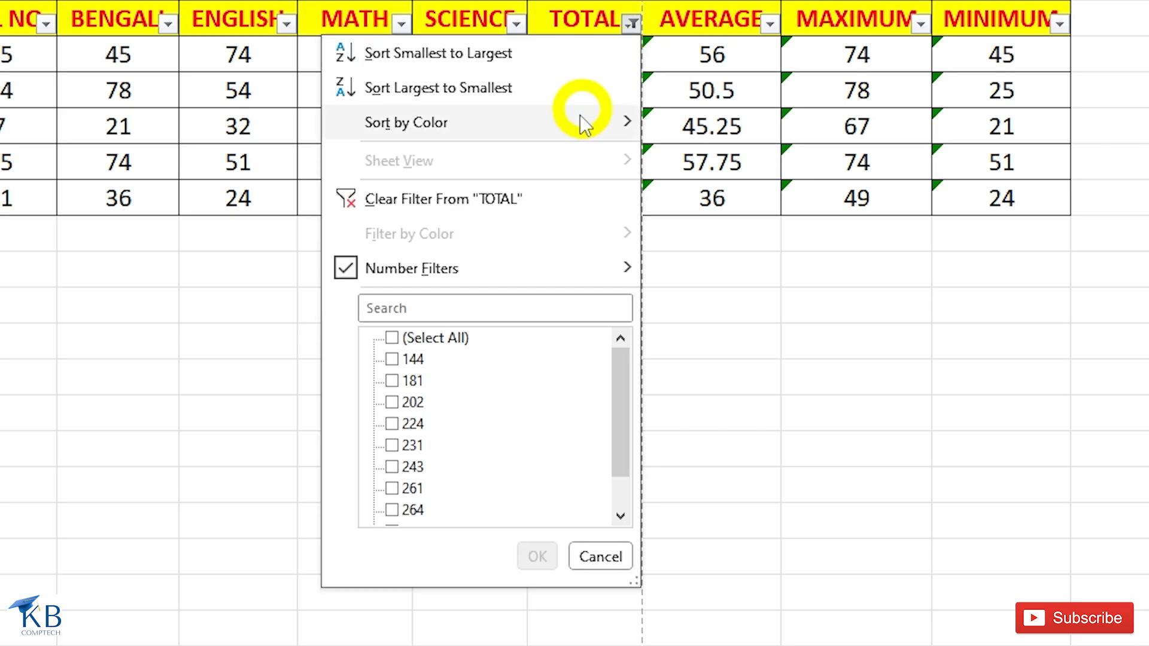
left_click(478, 205)
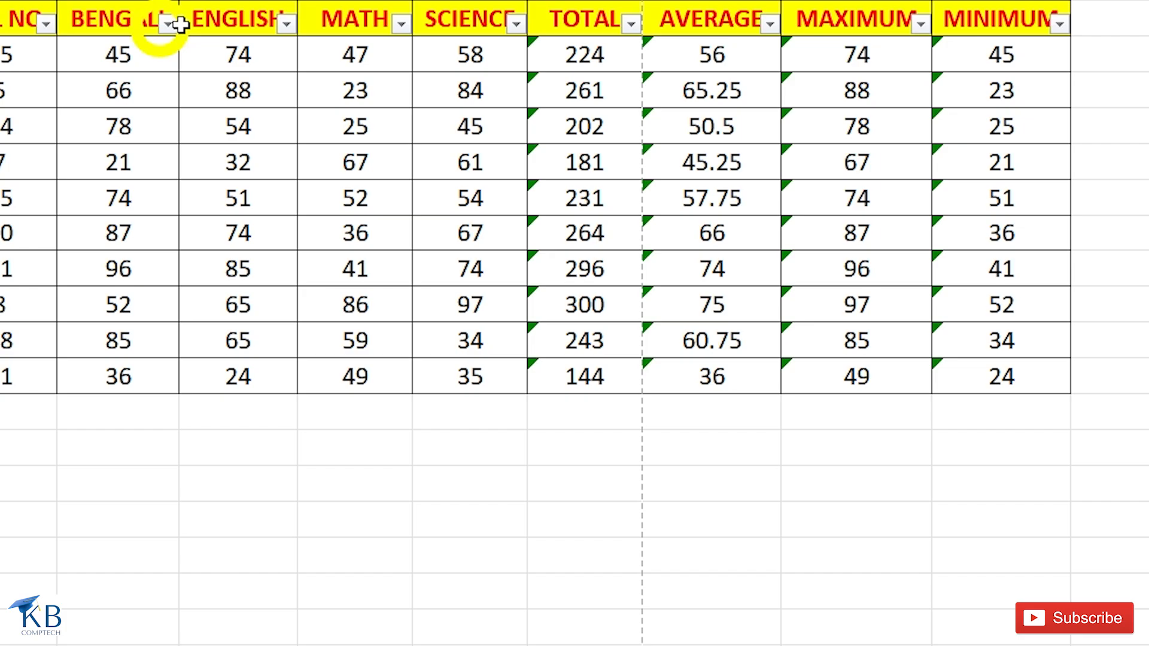
left_click(630, 26)
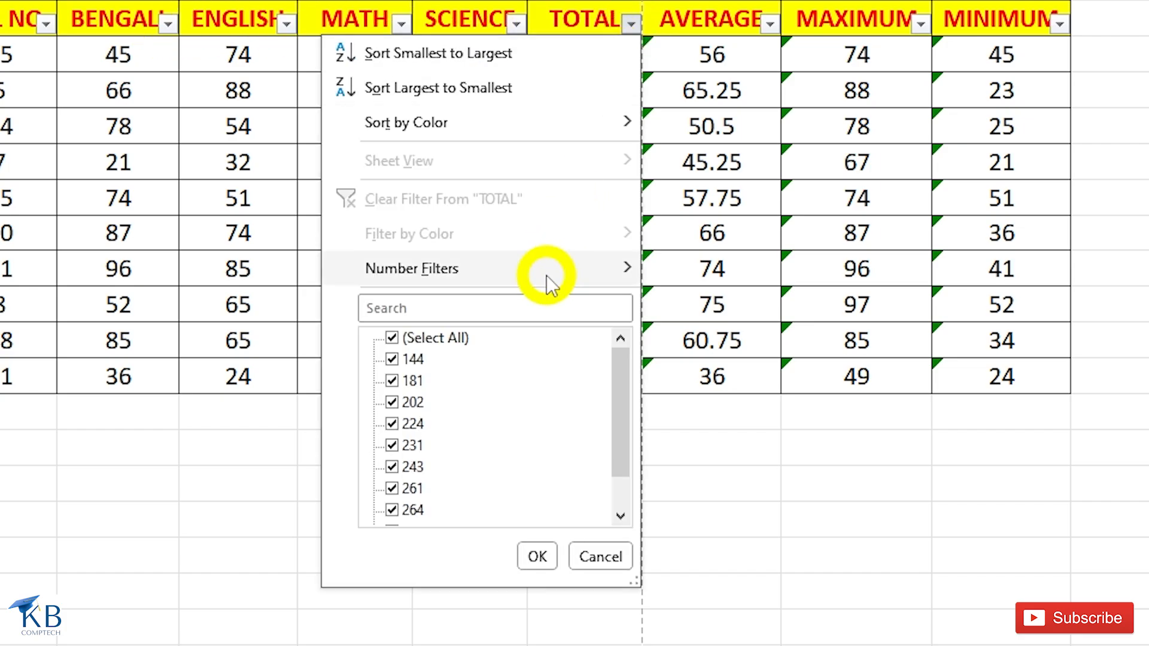
mouse_move(543, 277)
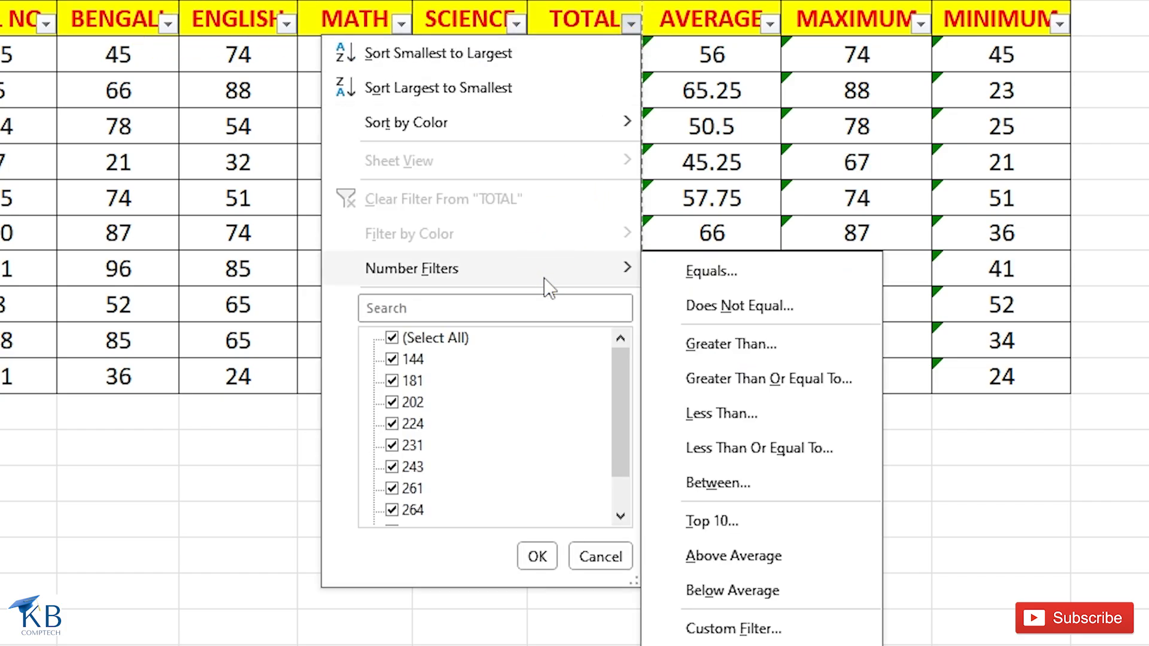
left_click(769, 629)
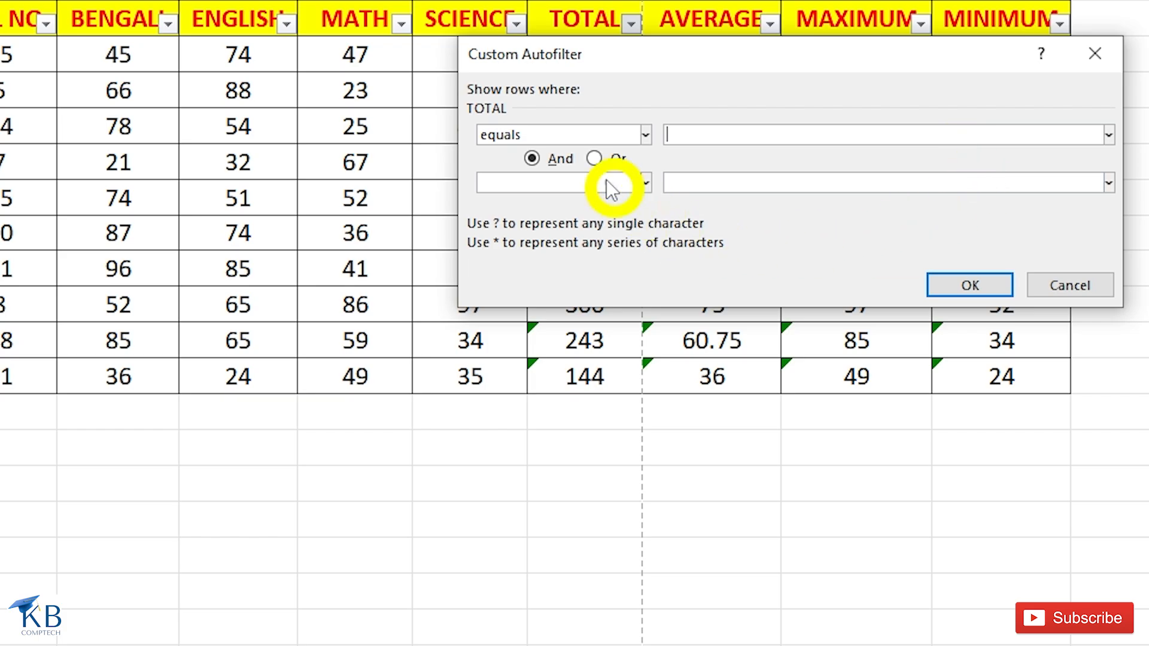
left_click(644, 133)
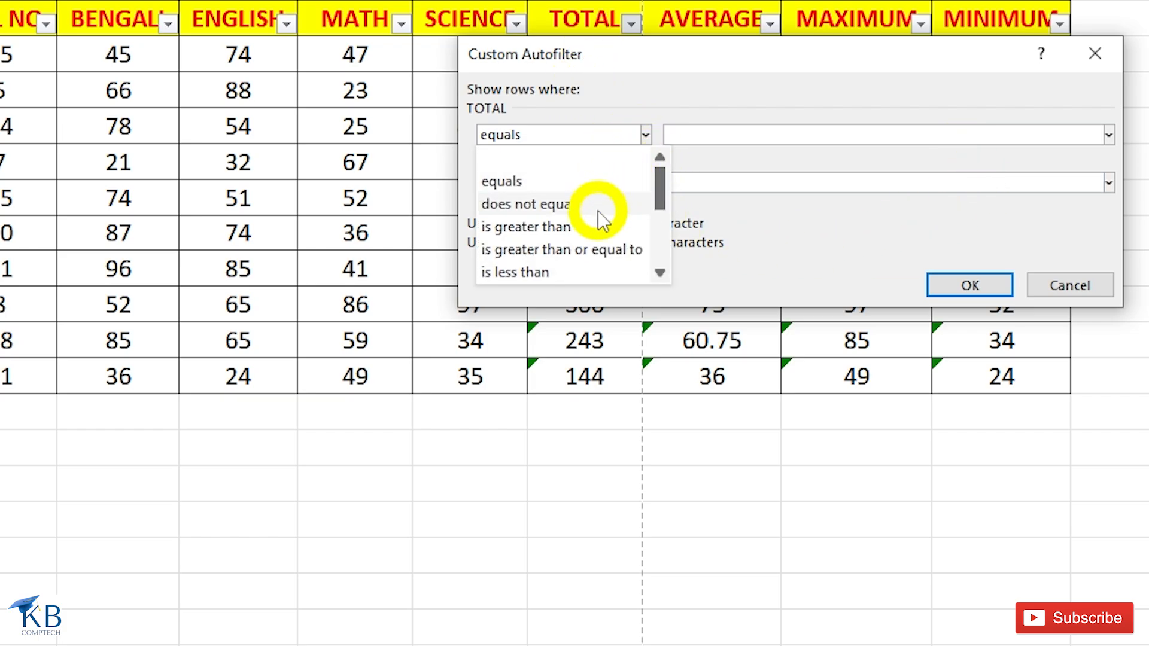
left_click_drag(662, 187, 666, 255)
left_click(645, 133)
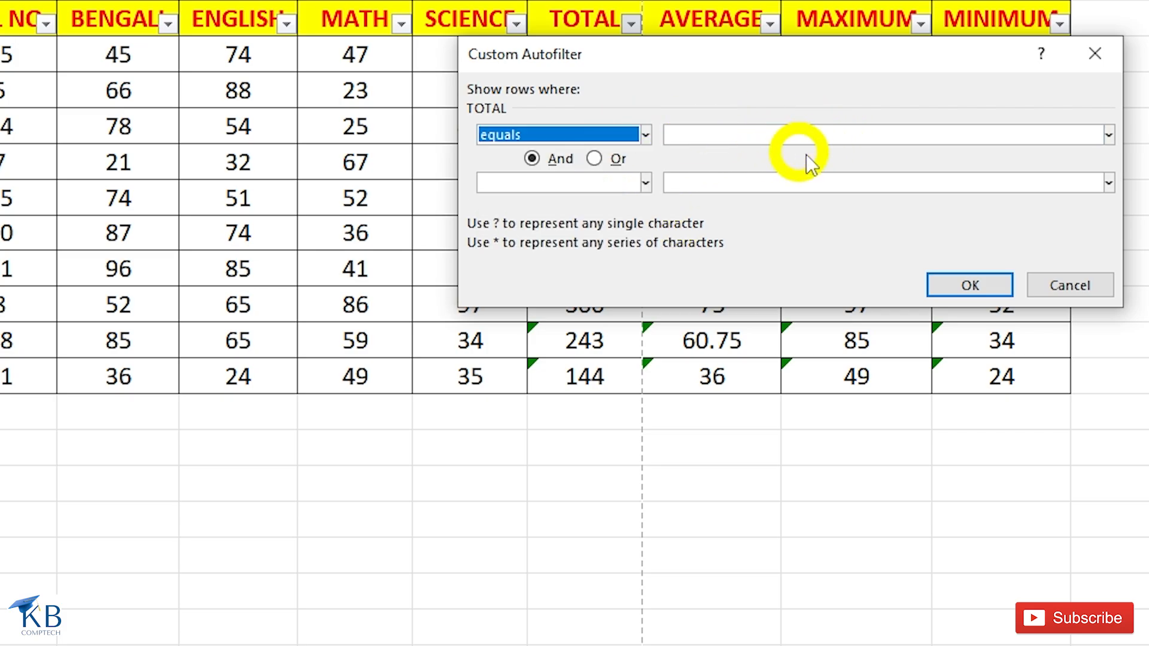
left_click(956, 280)
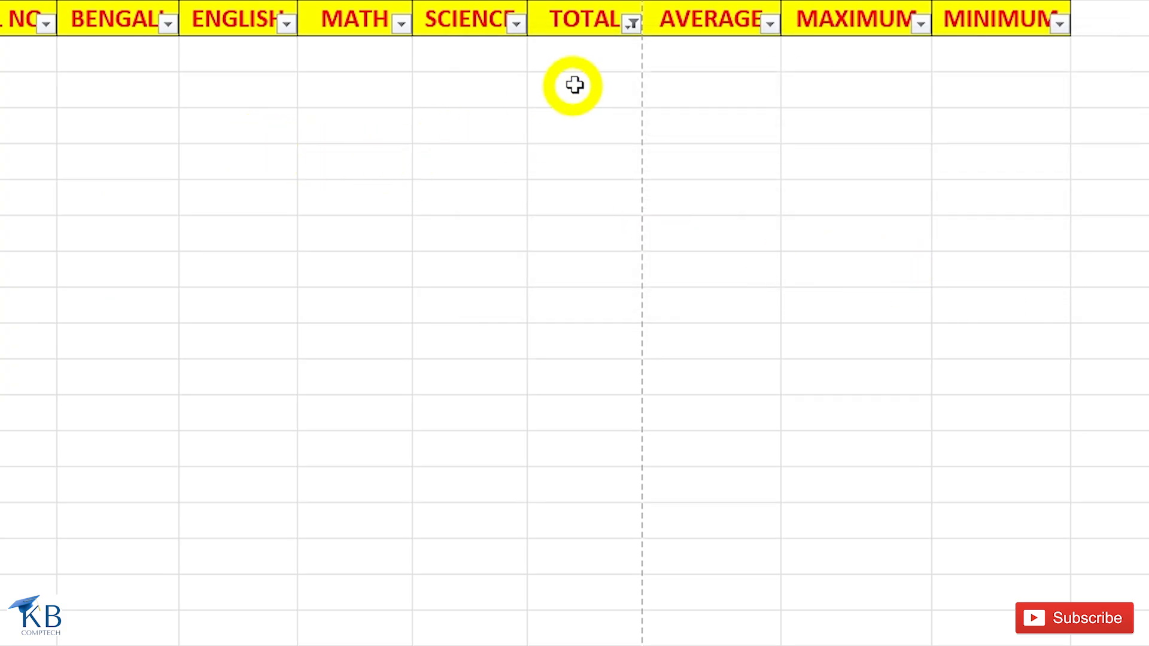
Clear the custom filter from the TOTAL column and turn off filtering for the marksheet.
left_click(631, 23)
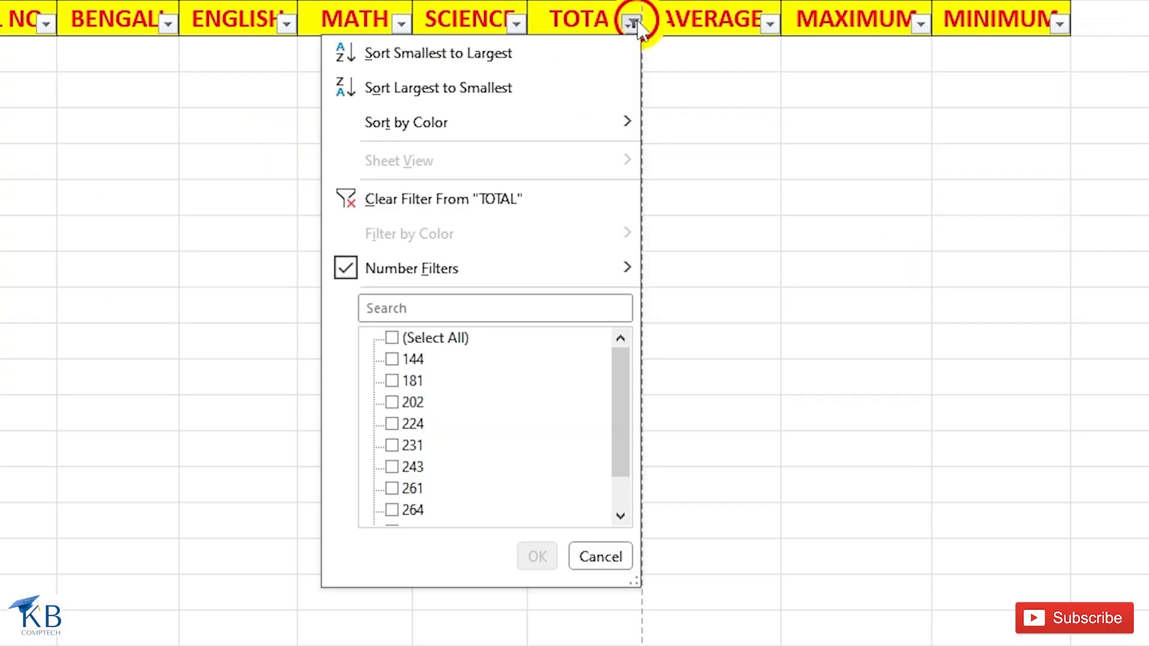
left_click(451, 200)
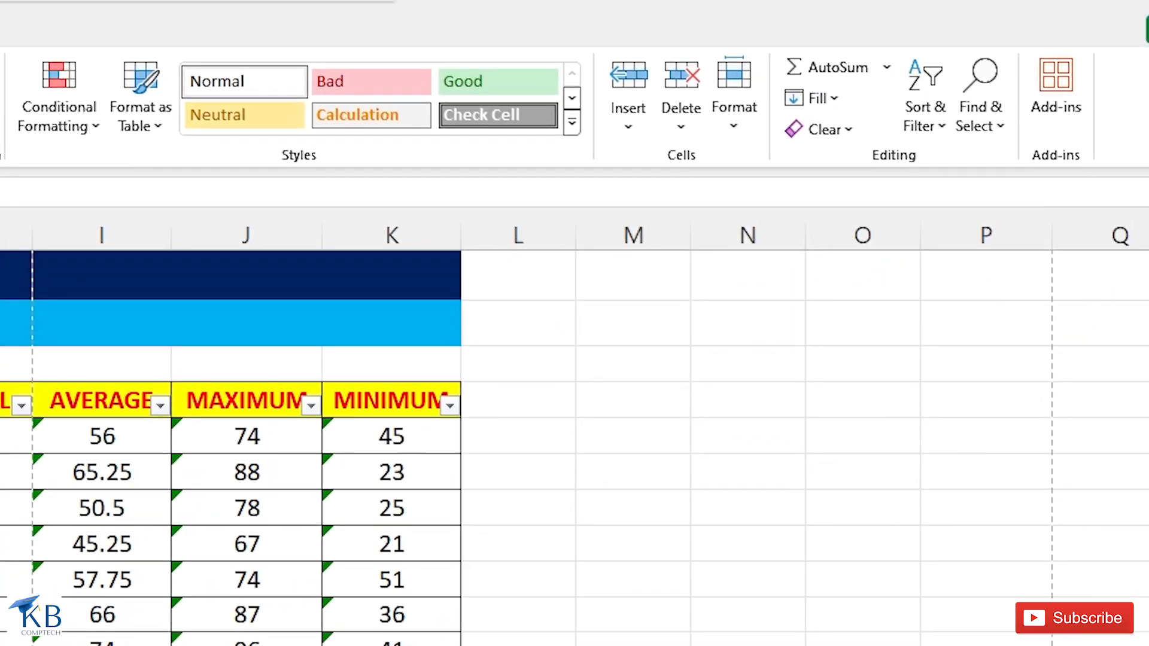
left_click(935, 119)
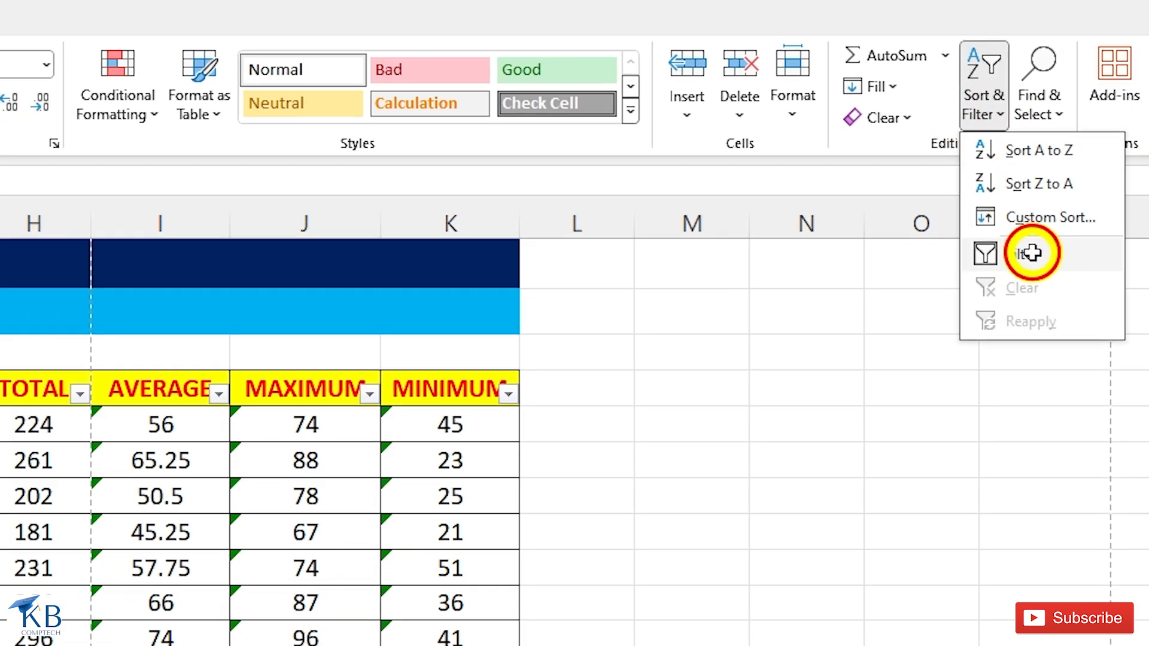
left_click(972, 267)
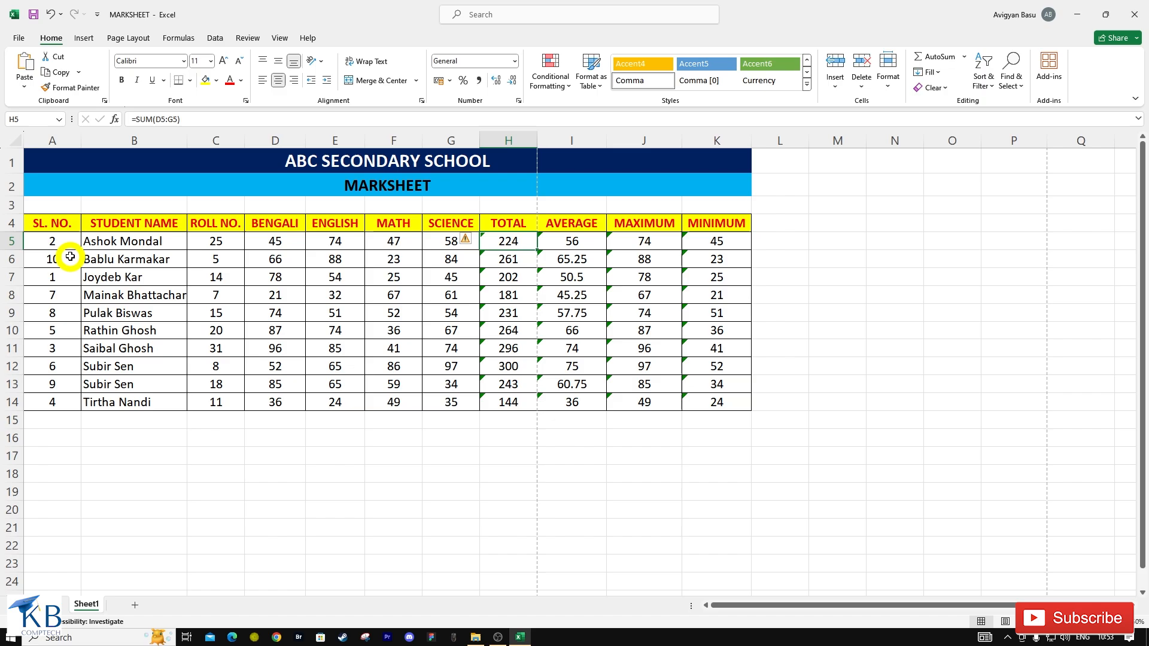
Highlight values greater than 261 in the TOTAL column with Light Red Fill with Dark Red Text using conditional formatting.
left_click_drag(53, 240, 699, 409)
left_click_drag(215, 240, 700, 406)
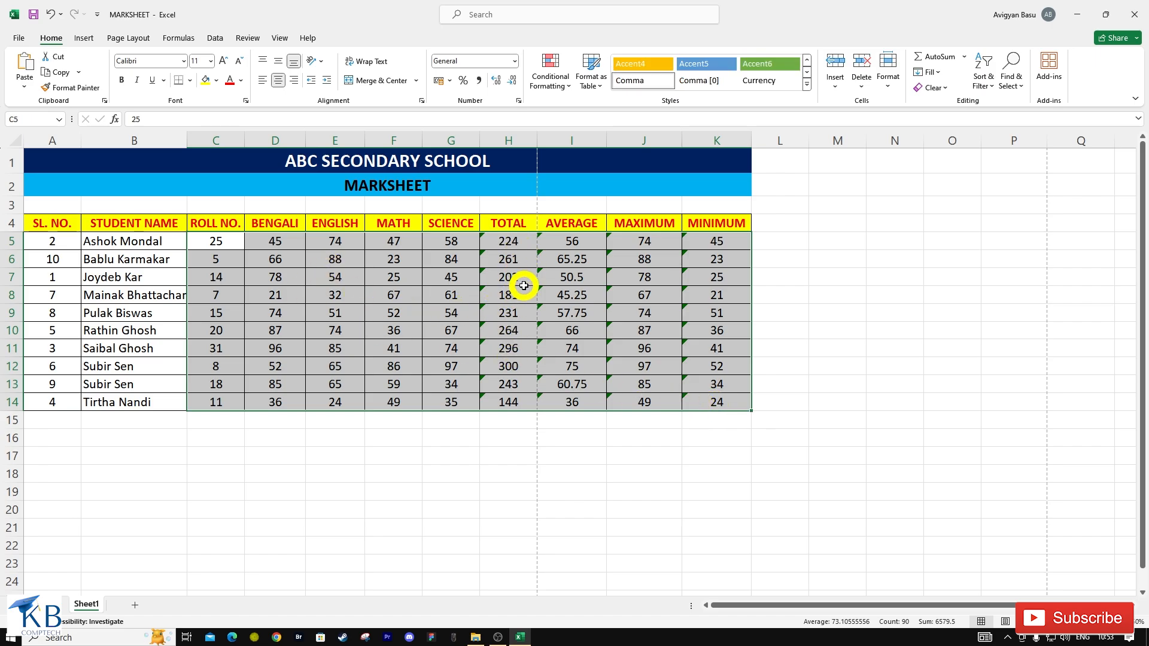
left_click_drag(510, 241, 517, 402)
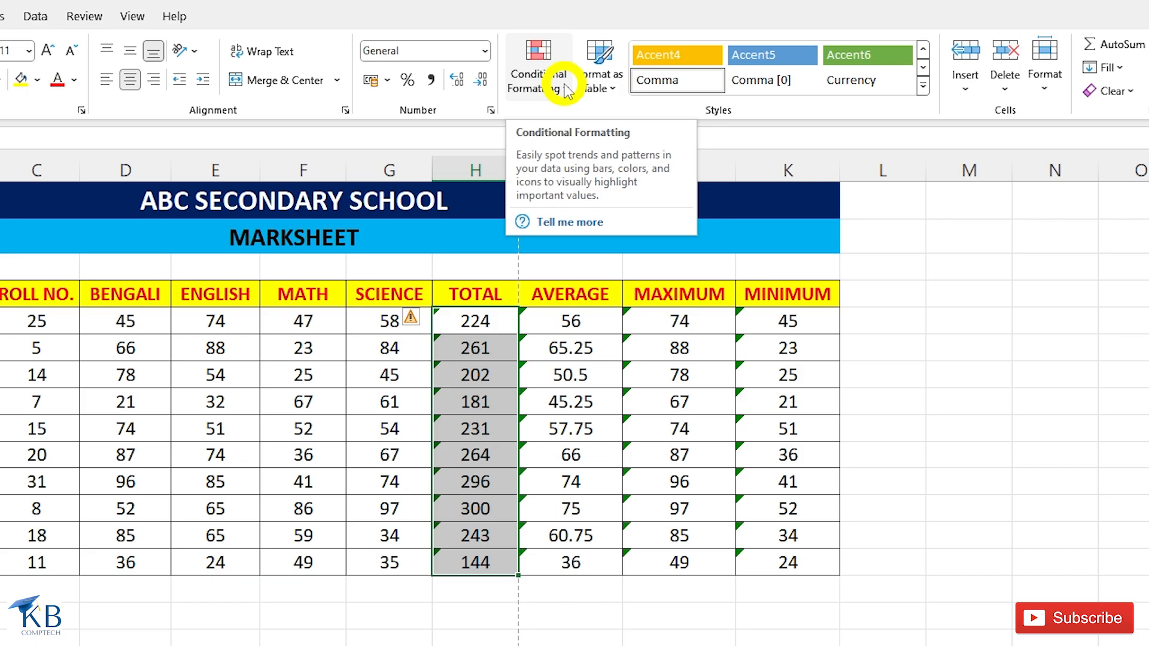
left_click(566, 90)
mouse_move(600, 137)
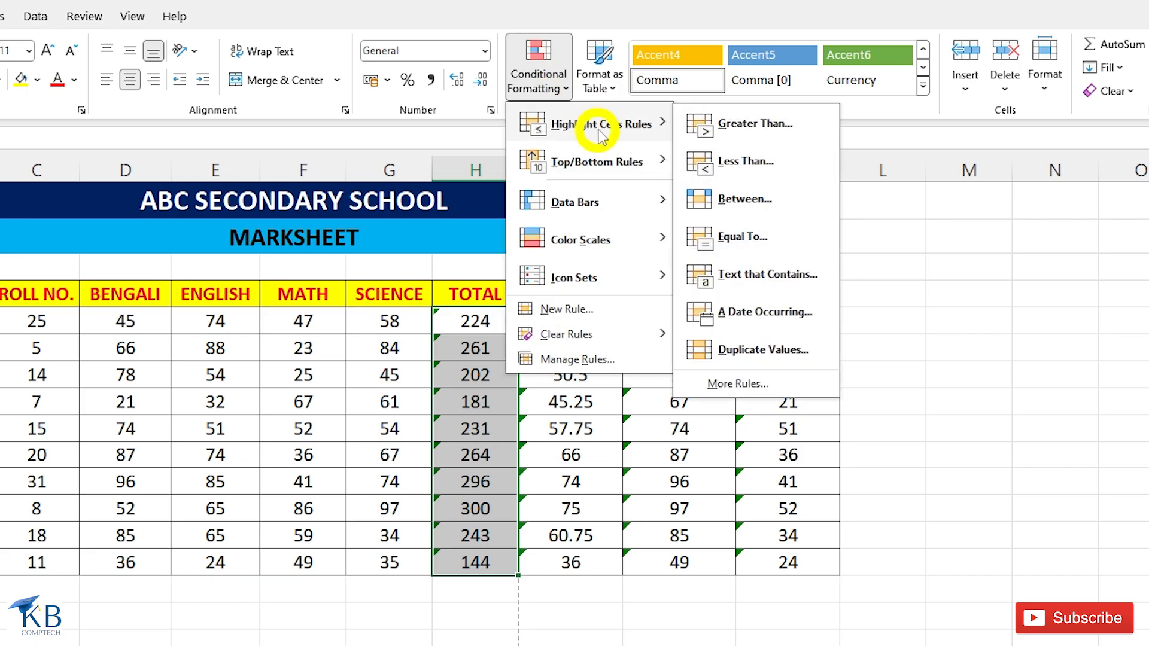
left_click(786, 132)
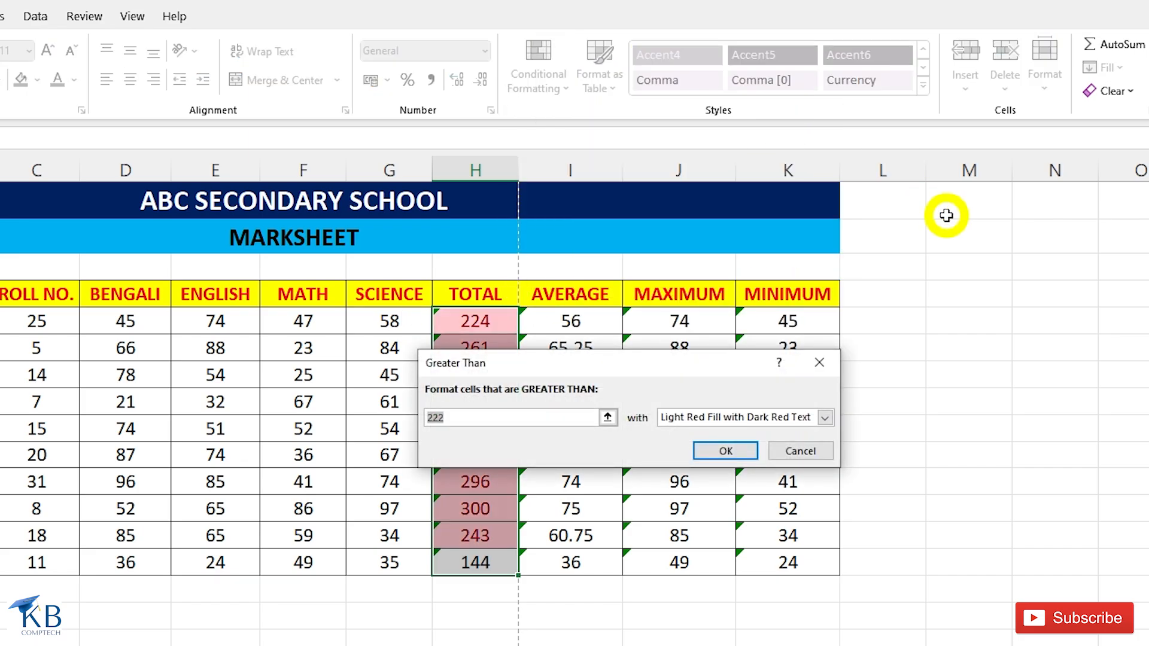
type("261")
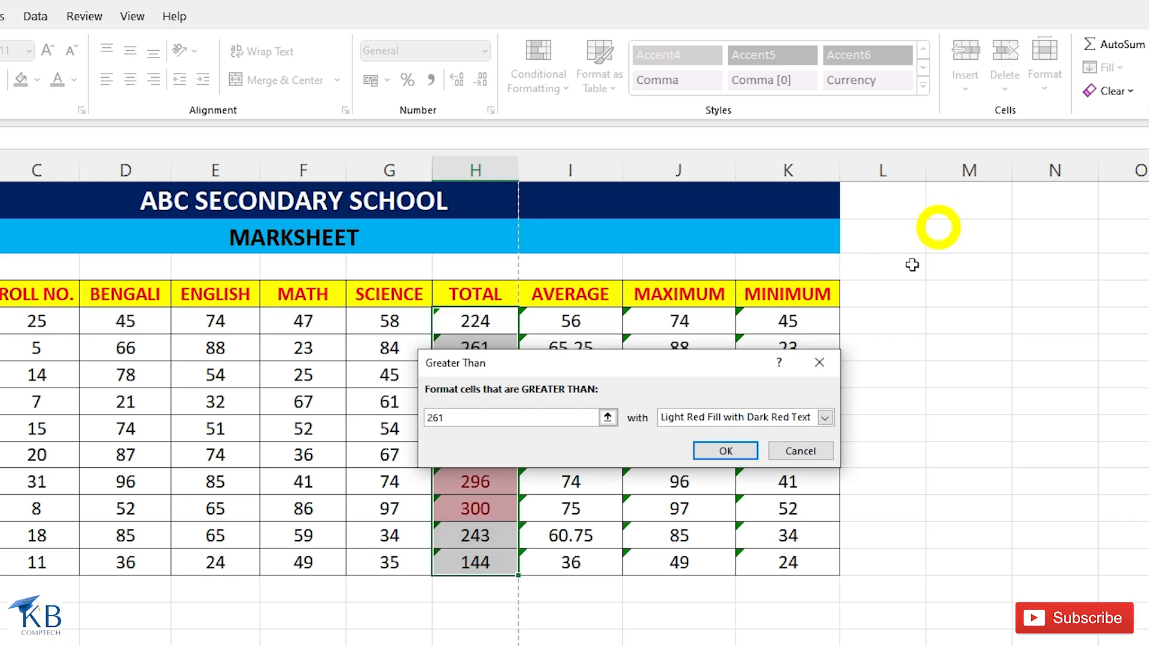
left_click_drag(635, 368, 143, 365)
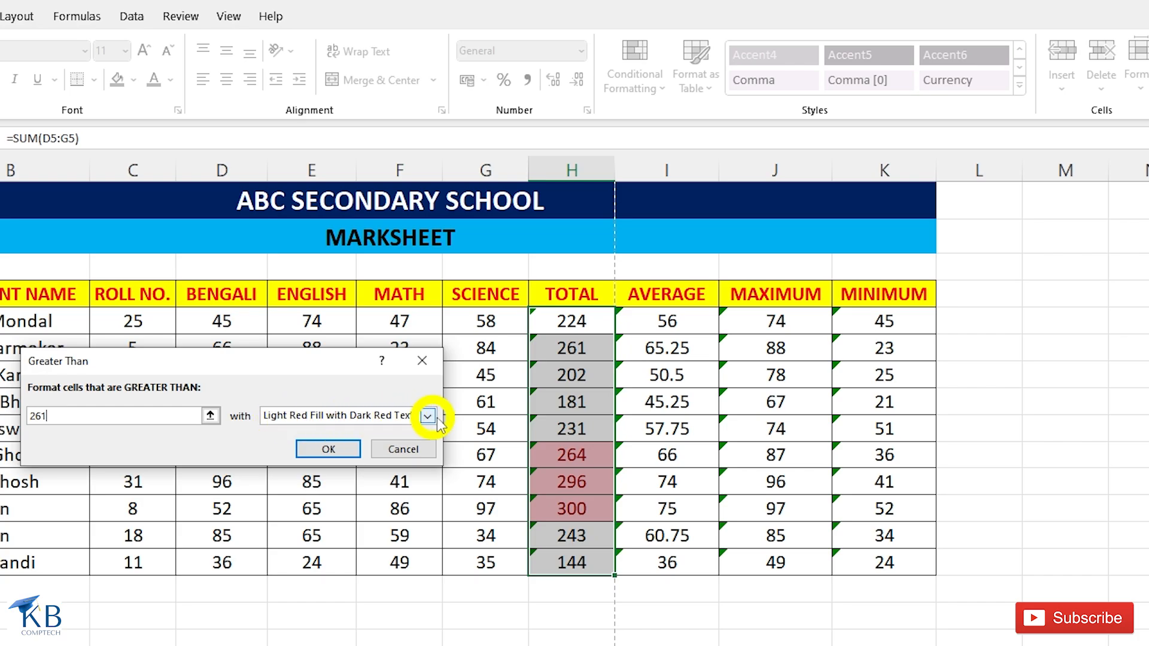
left_click(340, 450)
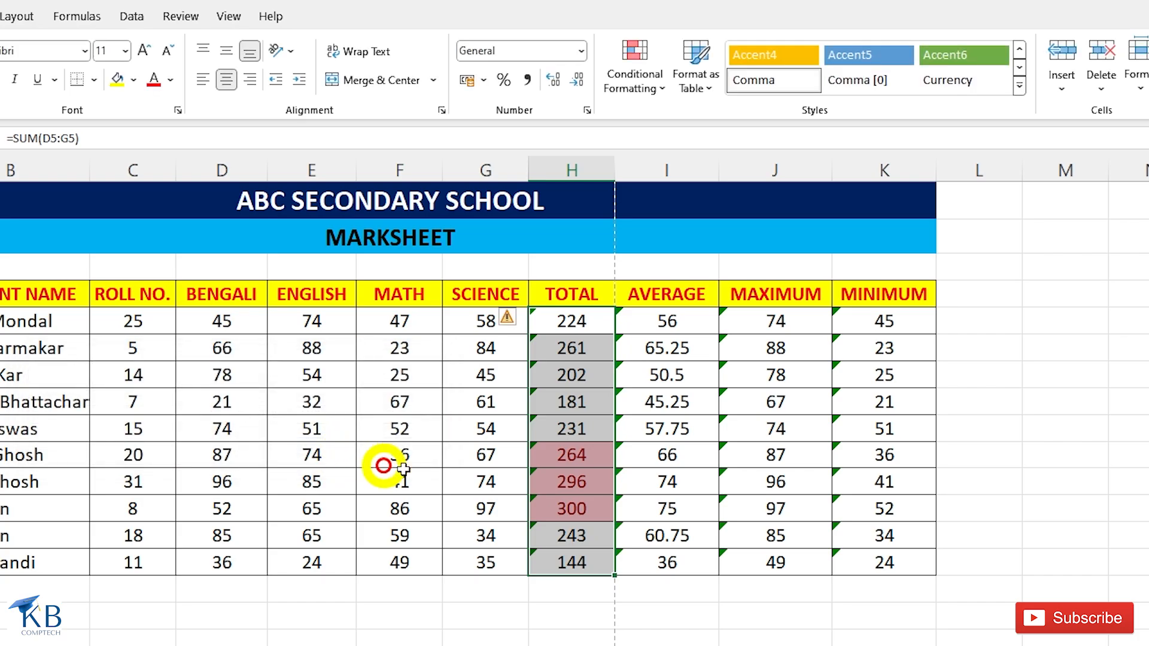
left_click(579, 435)
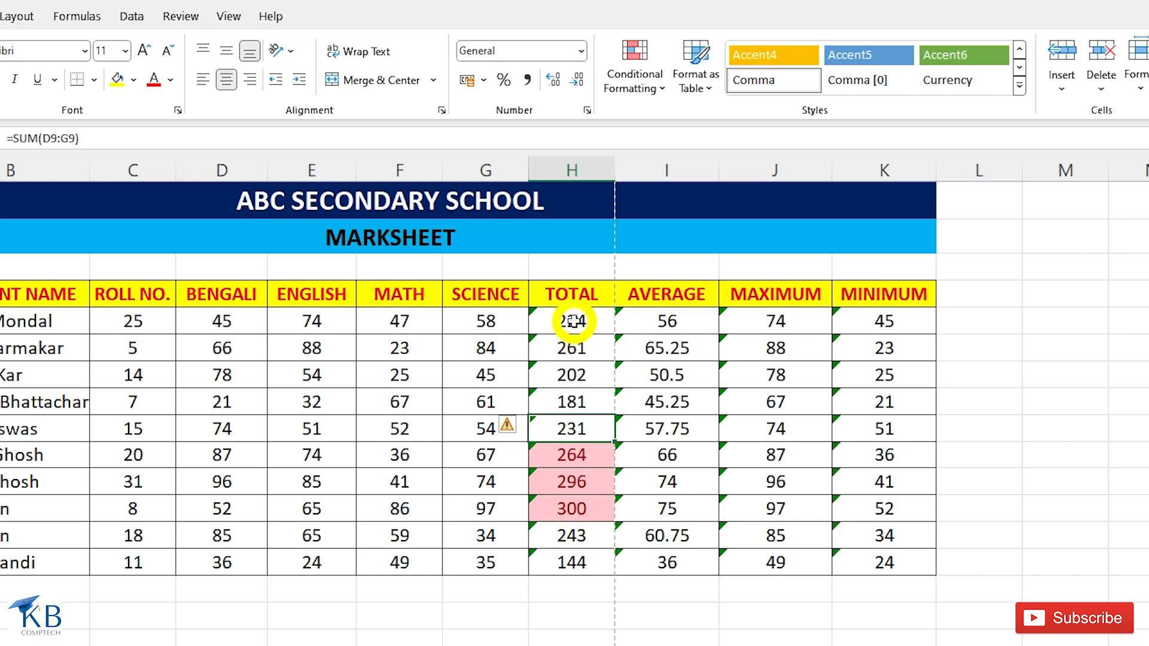
Clear the conditional formatting rules from all the student totals in the TOTAL column.
left_click_drag(573, 321, 571, 562)
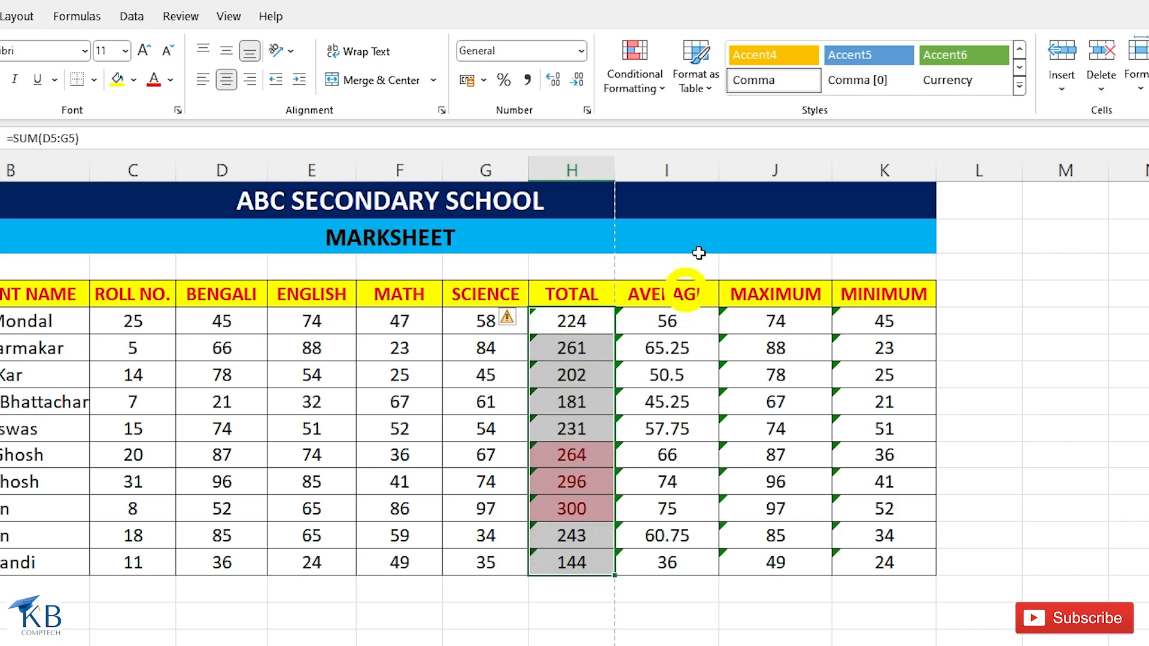
left_click(657, 84)
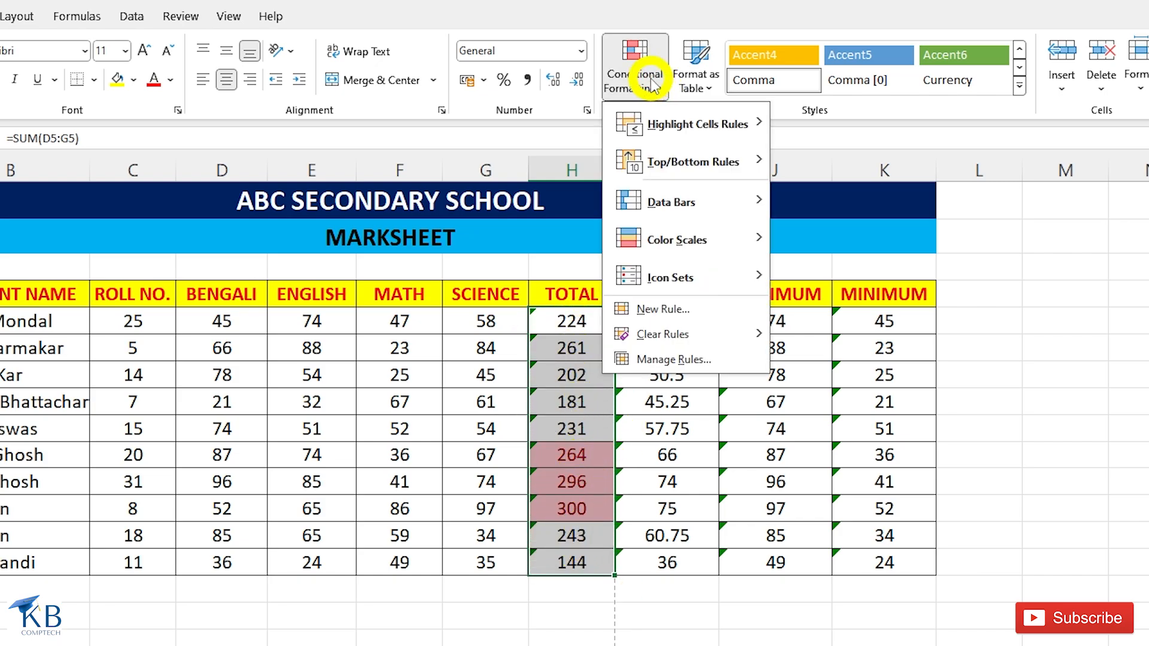
mouse_move(655, 339)
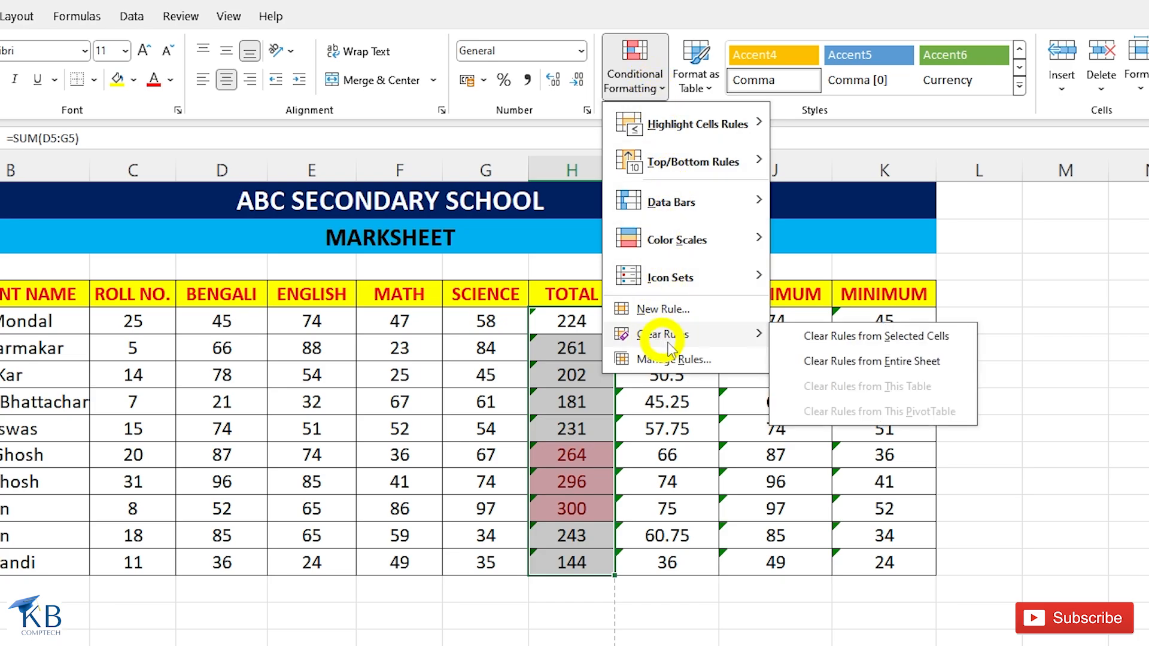
left_click(894, 340)
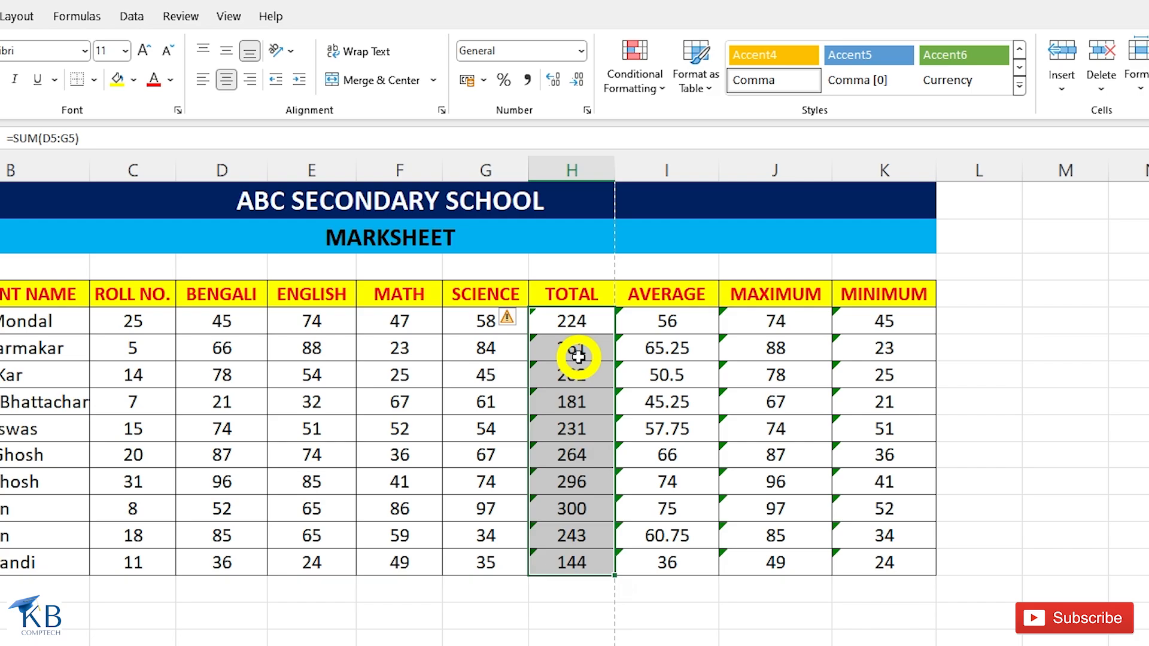
Start a Less Than highlight rule on the TOTAL values with 261 as the threshold.
left_click(650, 90)
mouse_move(681, 135)
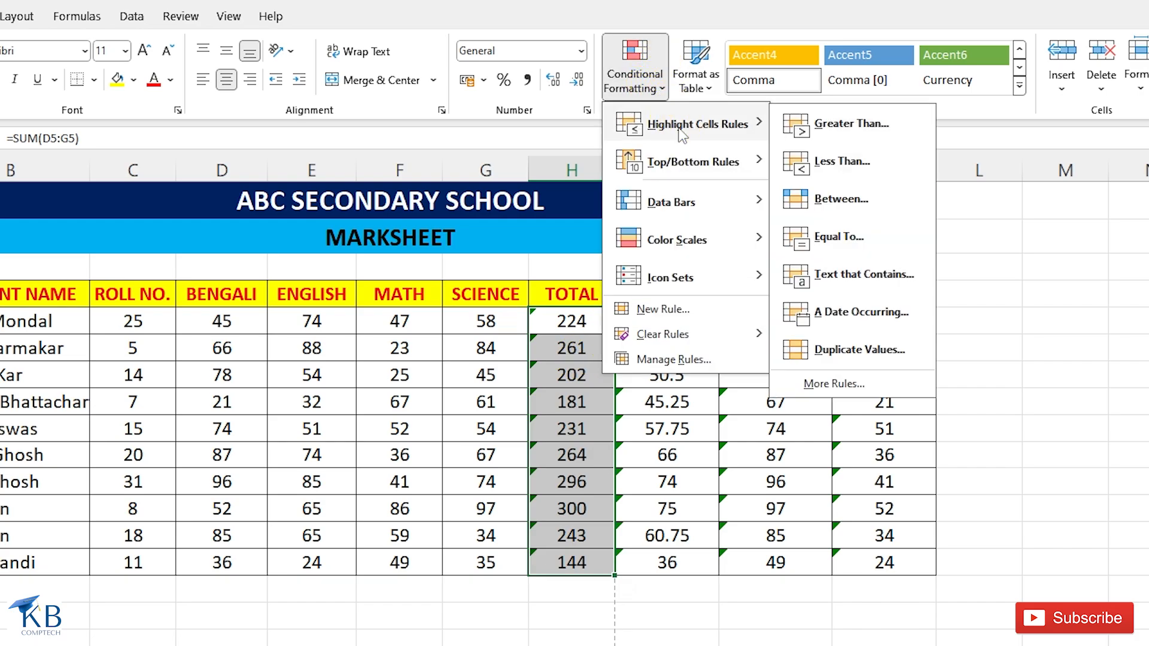
left_click(859, 165)
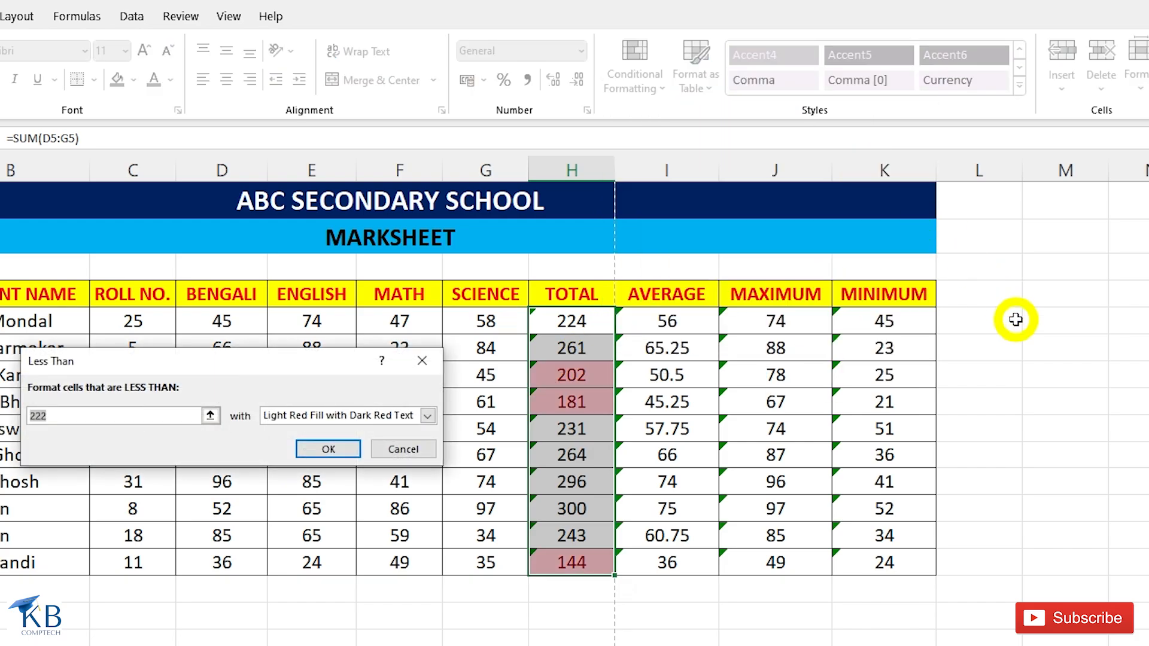
type("261")
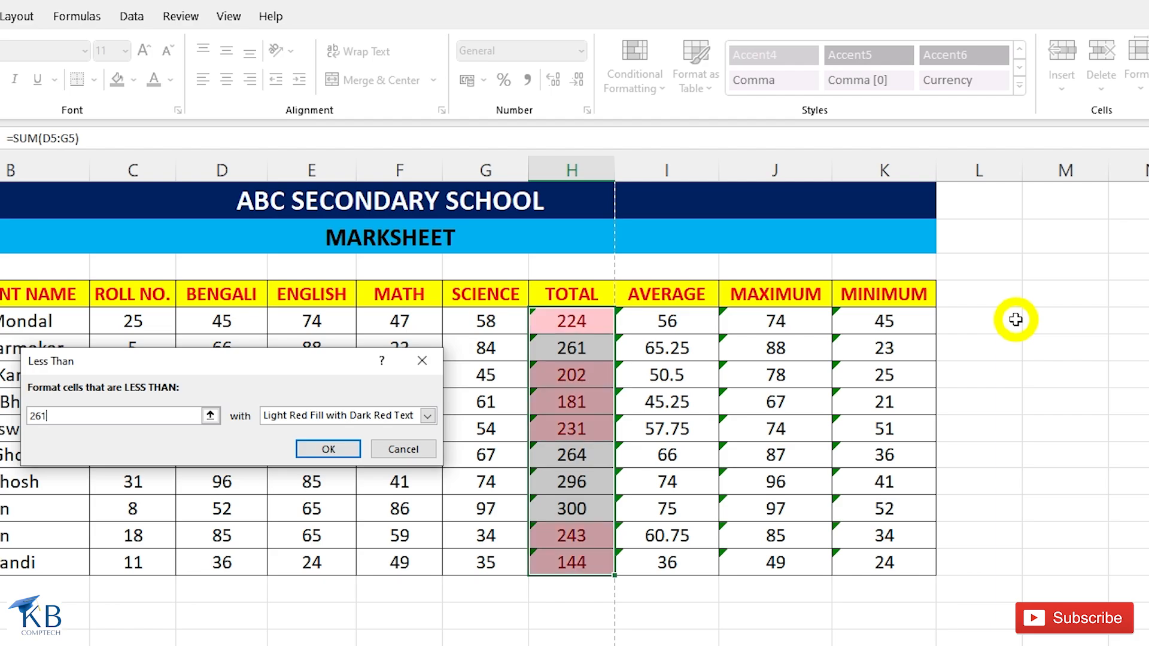
Try the yellow fill, green fill, Light Red Fill, Red Text and Red Border preset formats on the Less Than rule.
left_click(427, 415)
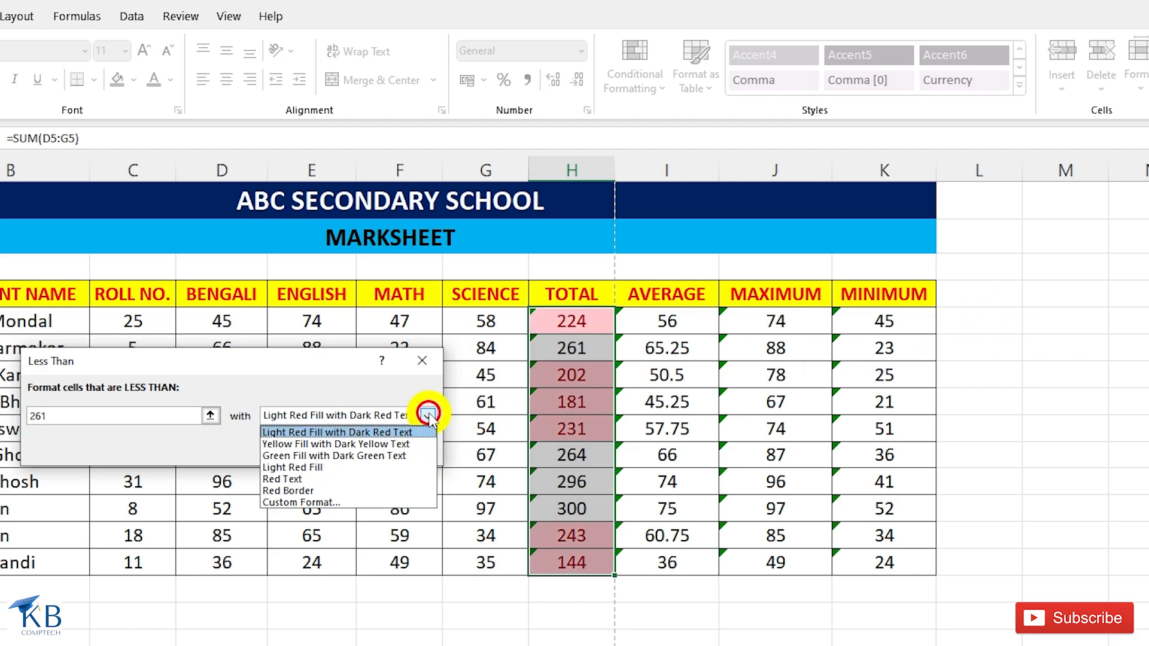
left_click(365, 446)
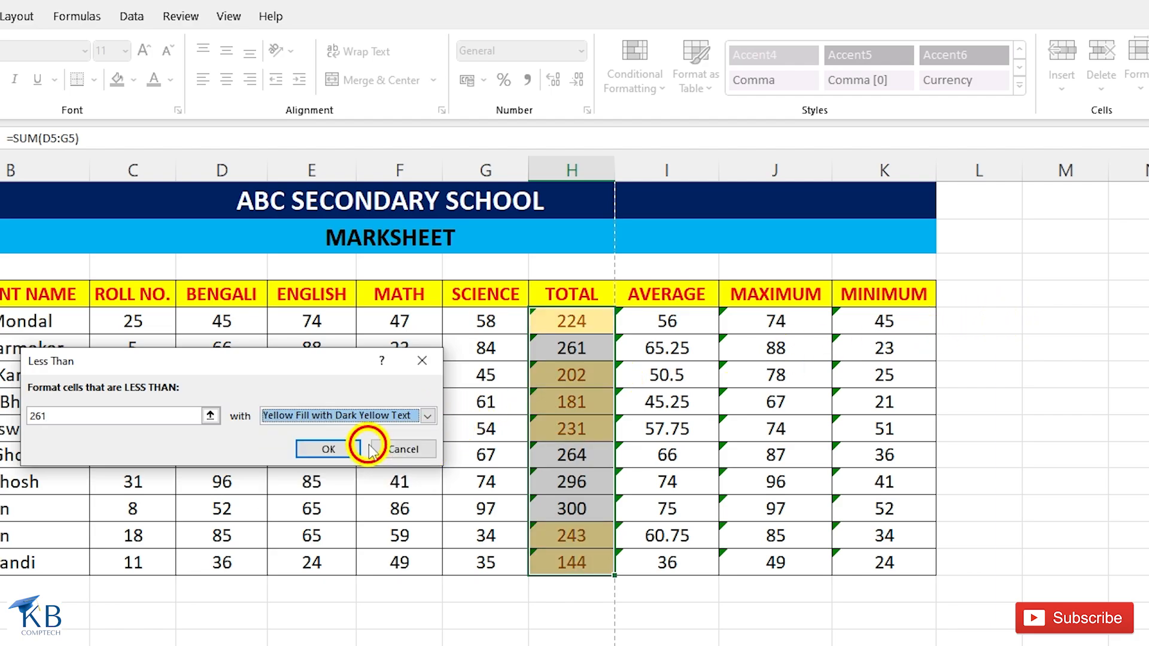
left_click(428, 415)
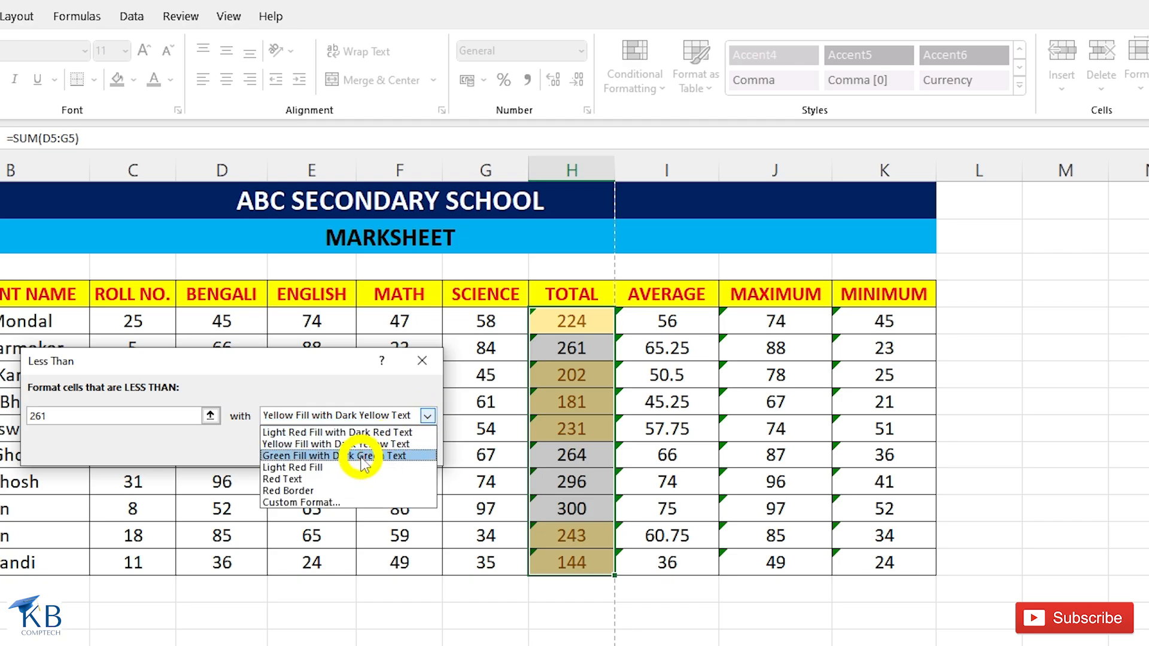
left_click(362, 456)
left_click(427, 415)
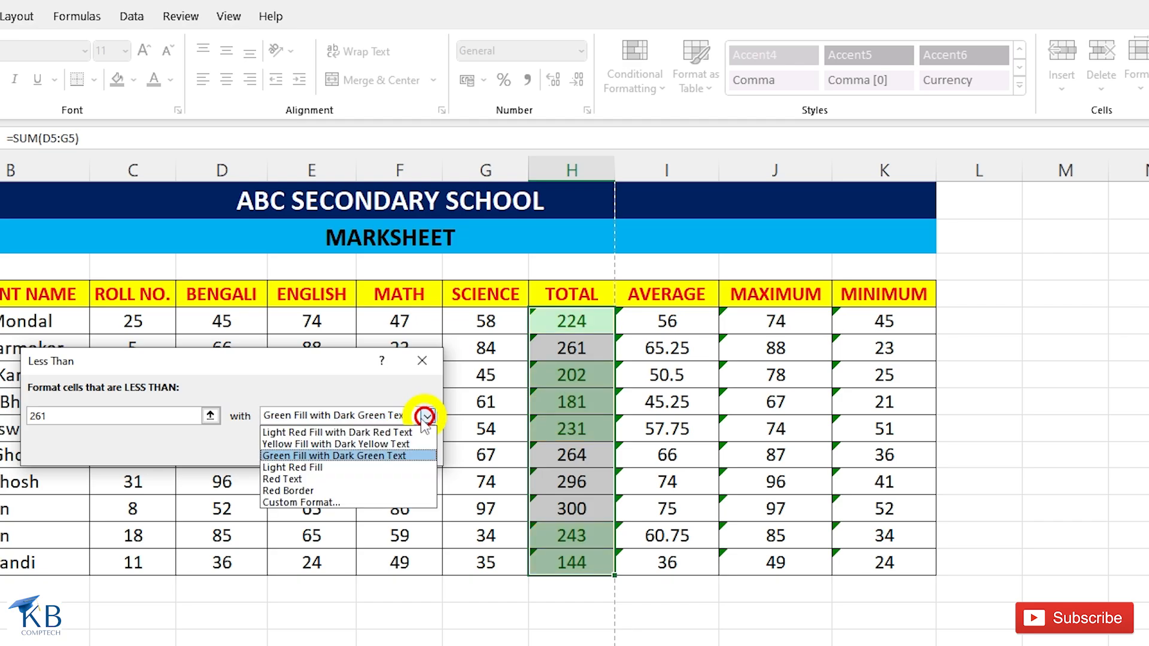
left_click(325, 467)
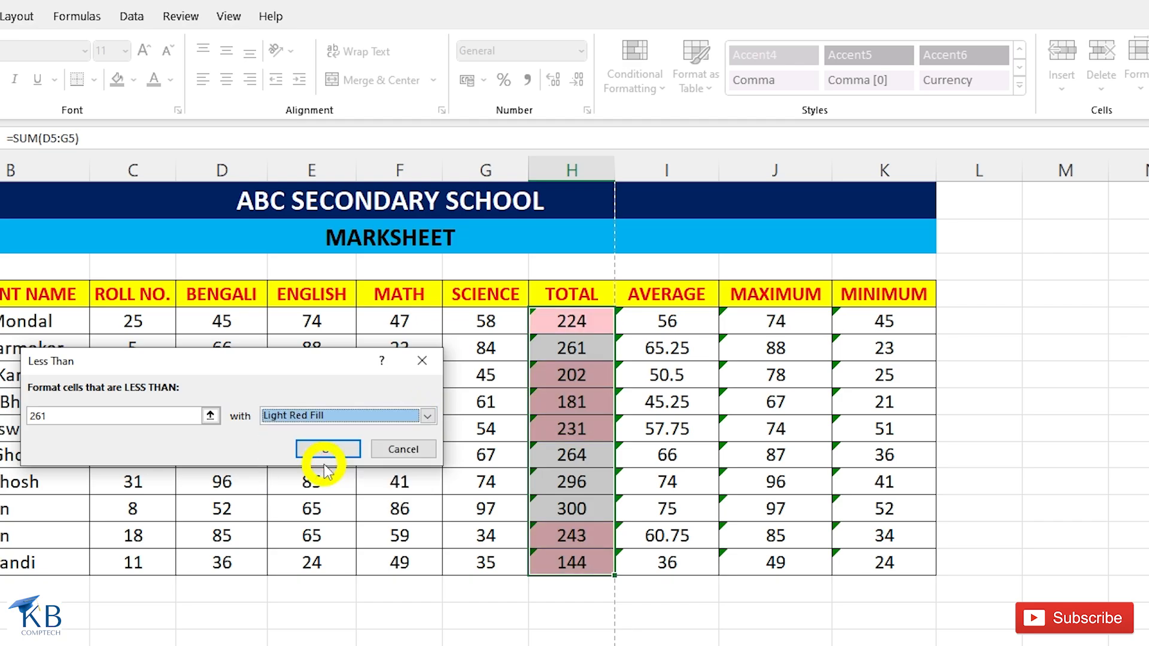
left_click(428, 415)
left_click(311, 477)
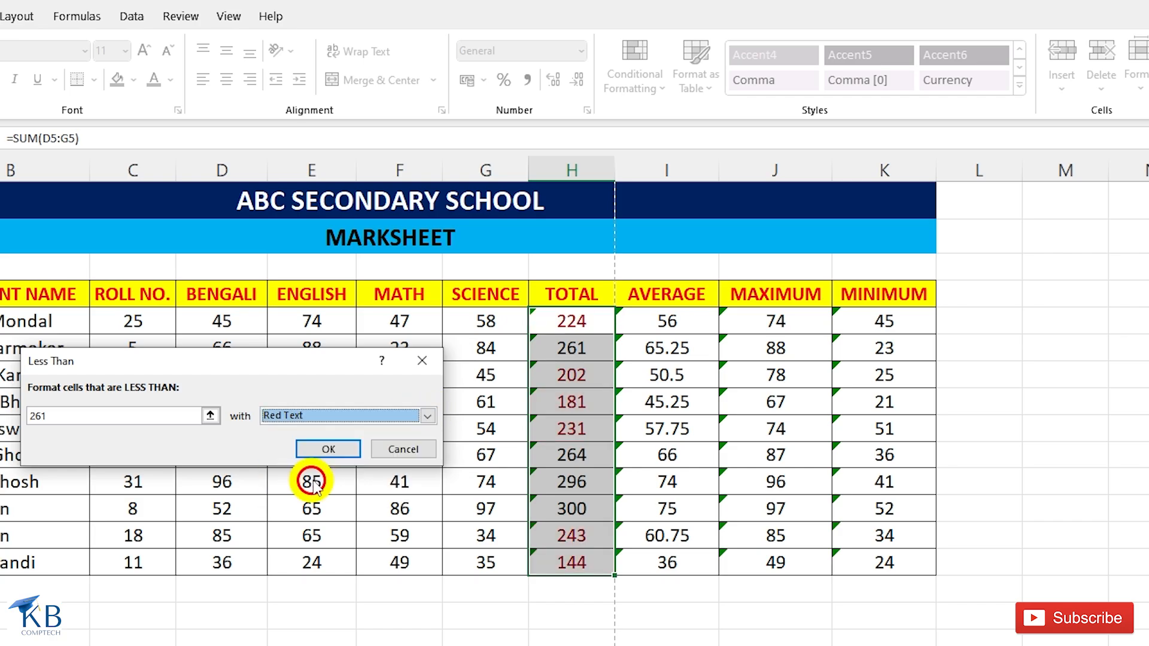
left_click(428, 415)
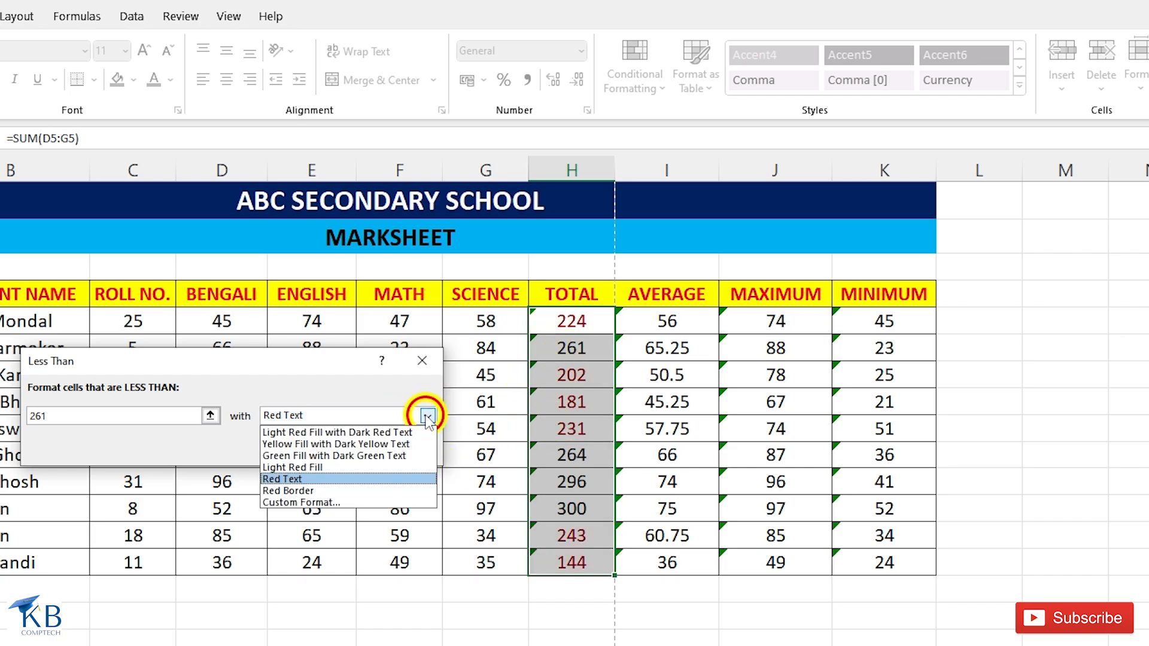
left_click(317, 491)
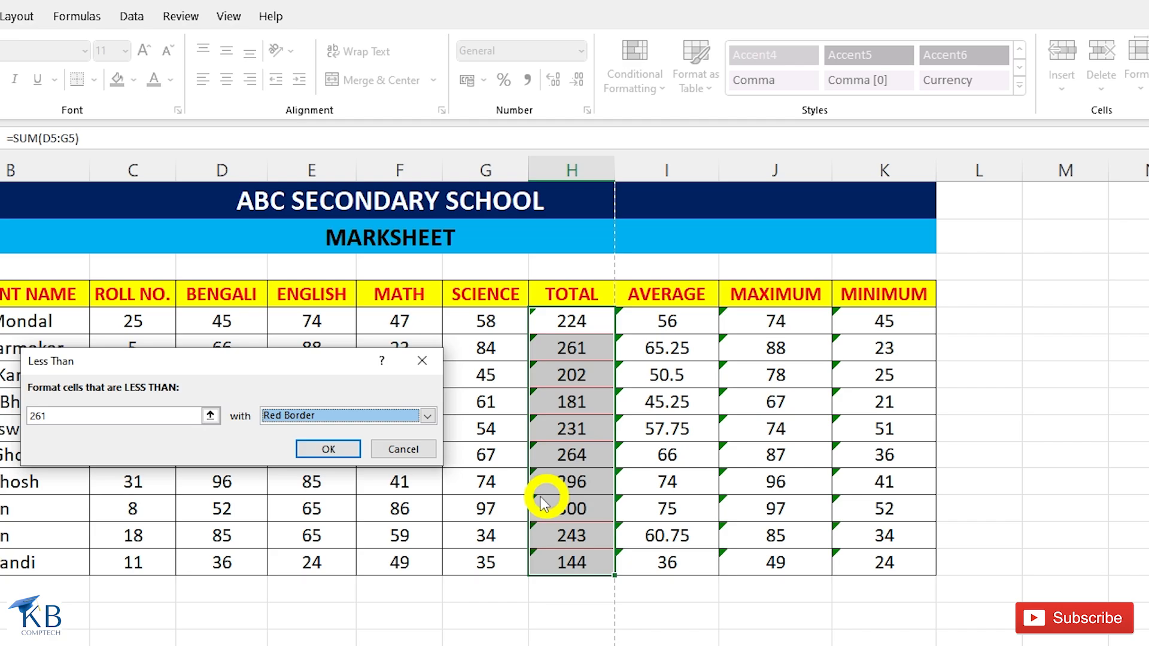
Choose a custom format for the Less Than rule and set its font to bold in standard dark red.
left_click(428, 416)
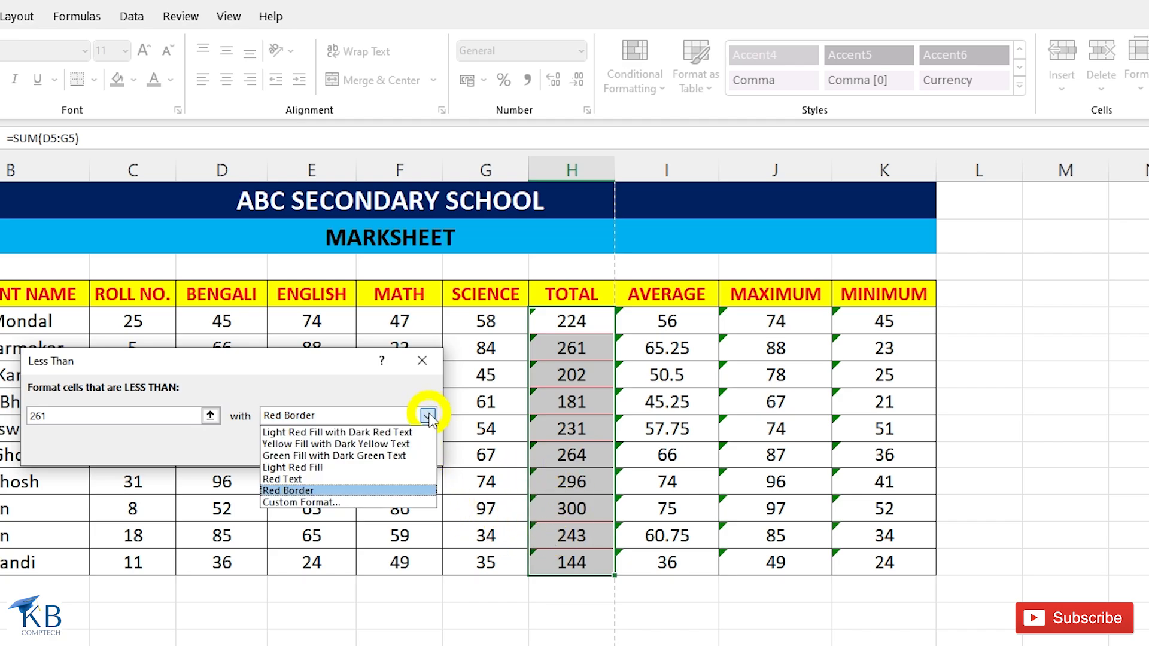
left_click(317, 503)
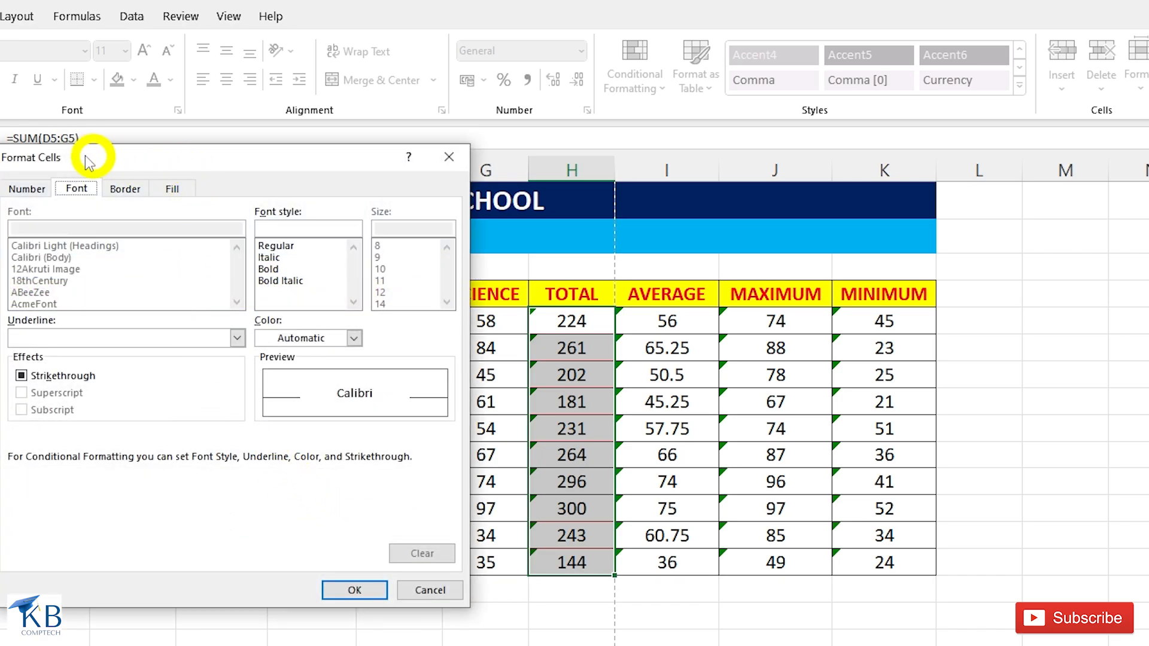
left_click_drag(87, 159, 381, 165)
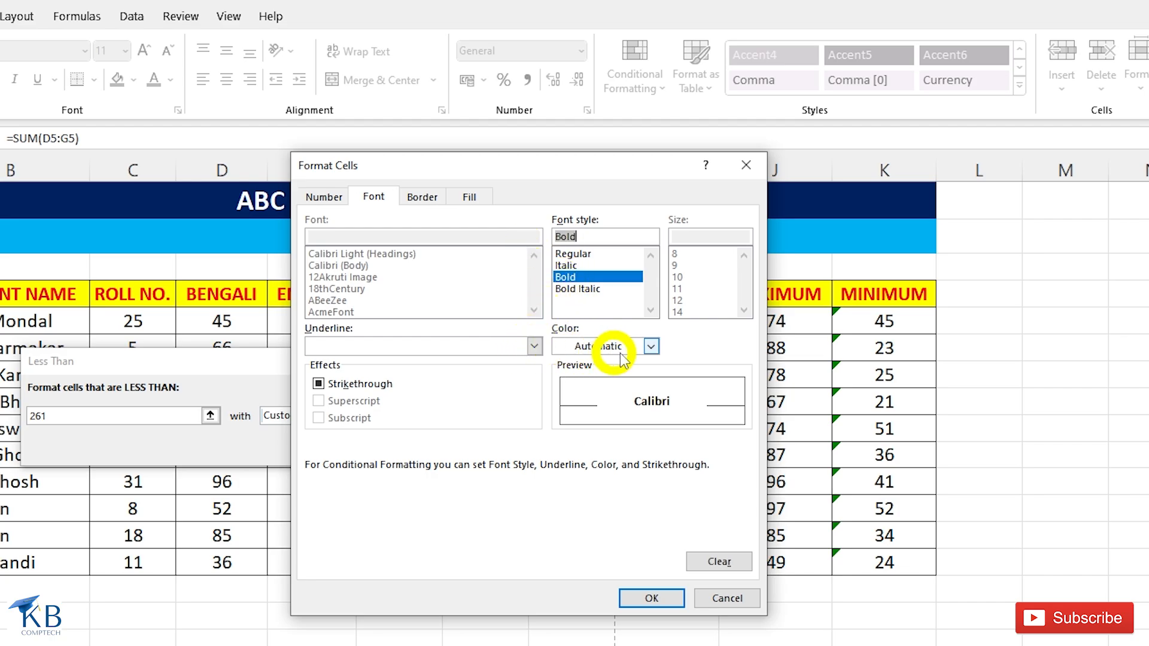
left_click(651, 347)
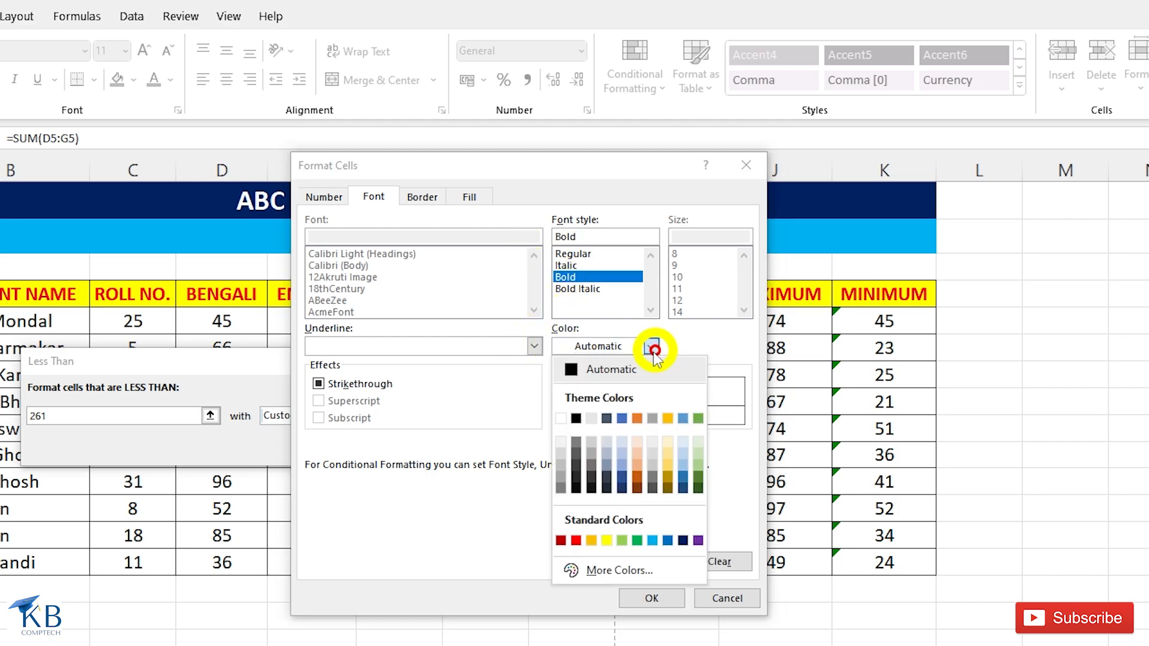
left_click(560, 541)
Add a dark blue outline border to the rule's custom format.
left_click(421, 197)
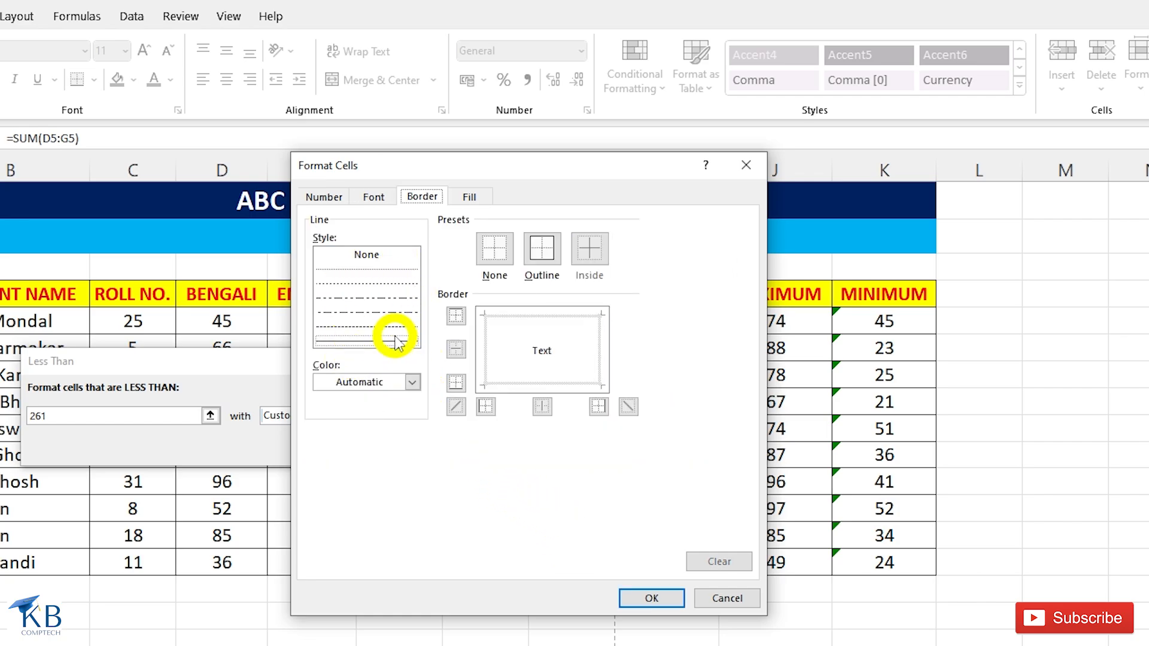
left_click(413, 381)
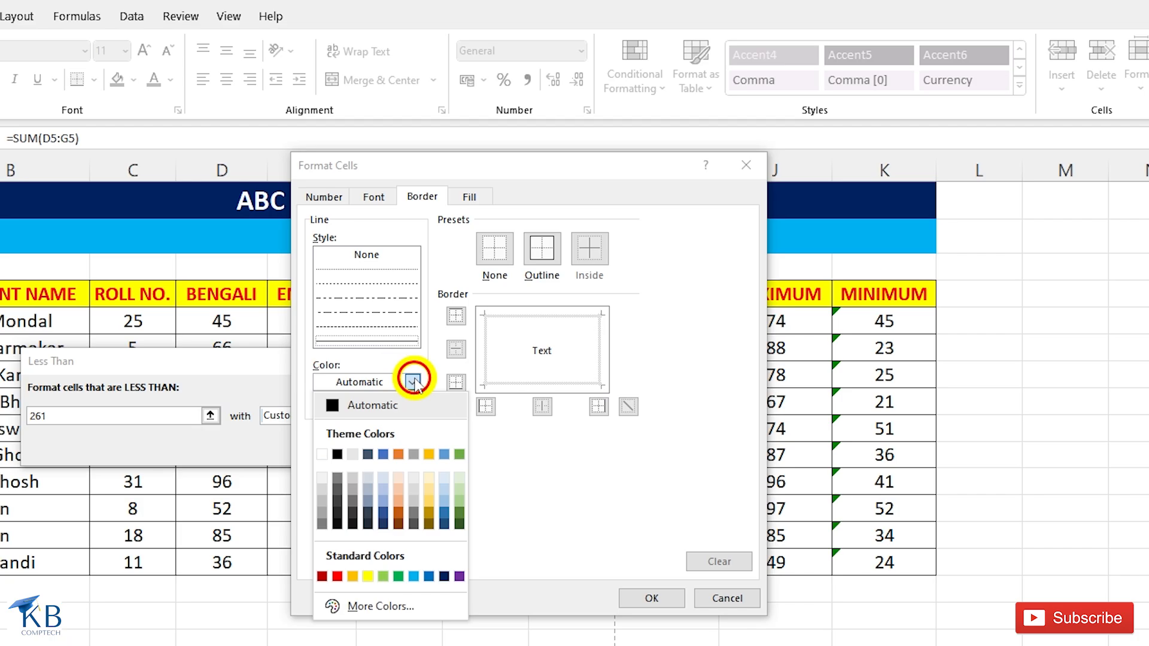
left_click(444, 577)
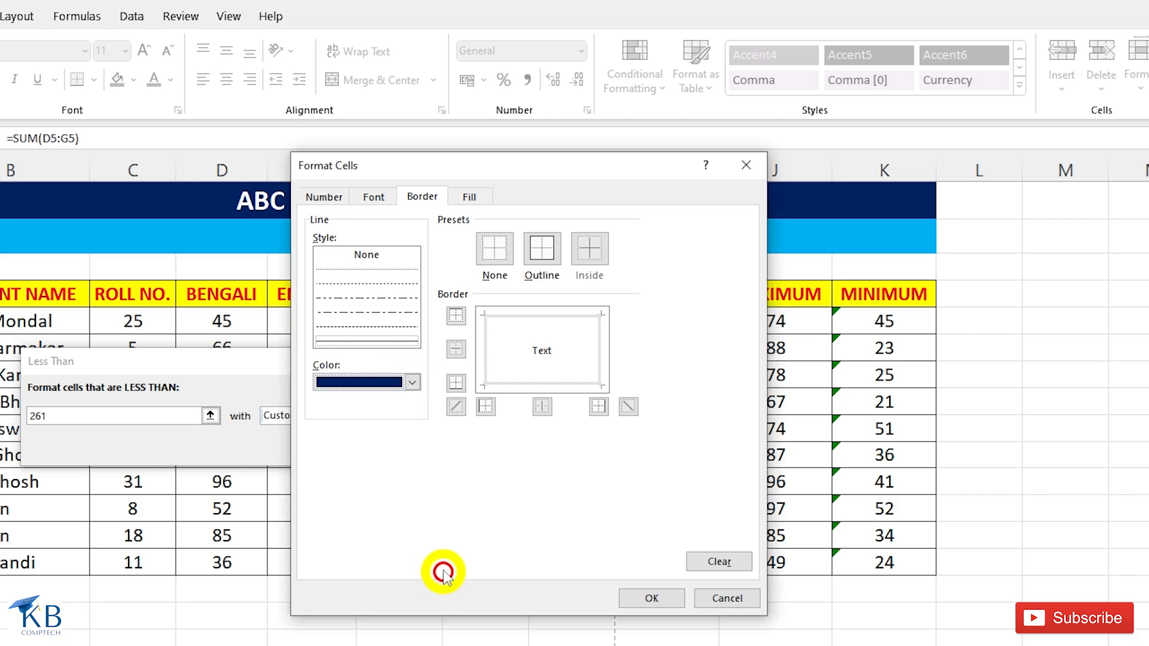
left_click(542, 252)
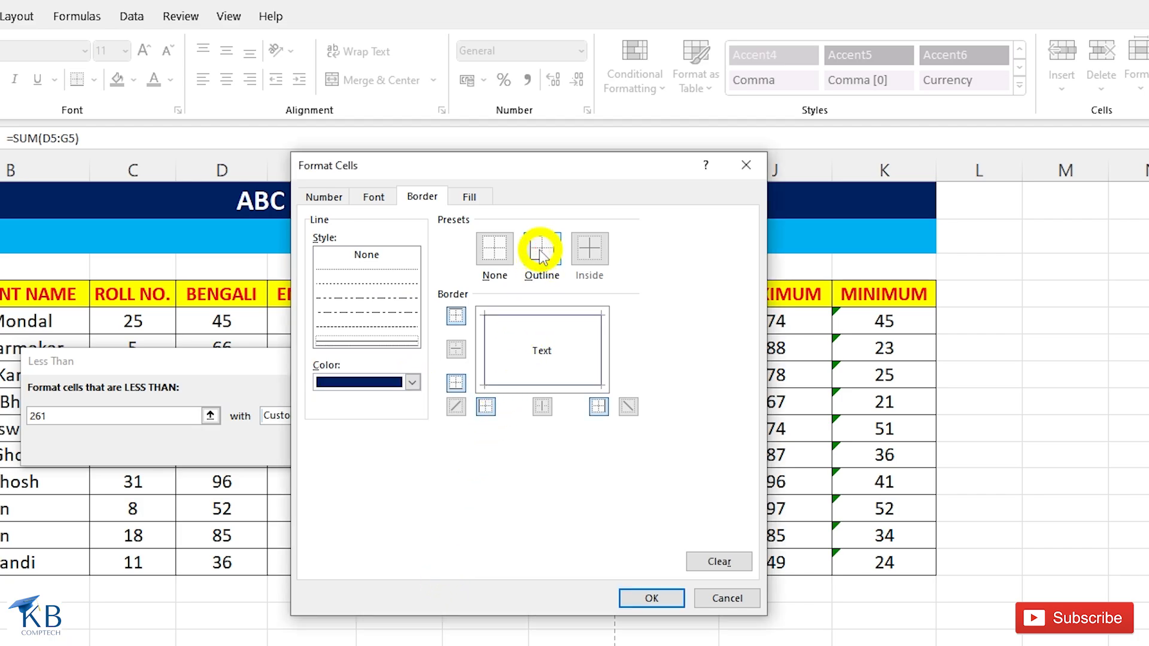
Give the custom format a two-color horizontal gradient fill from light green to light gold.
left_click(470, 198)
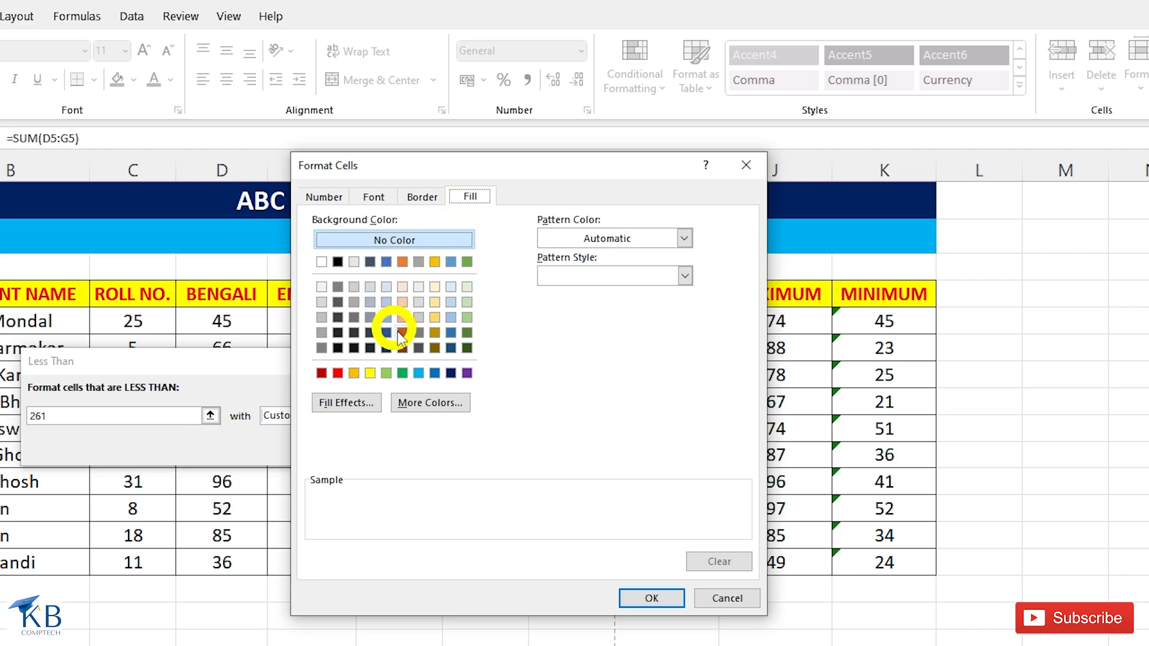
left_click(433, 318)
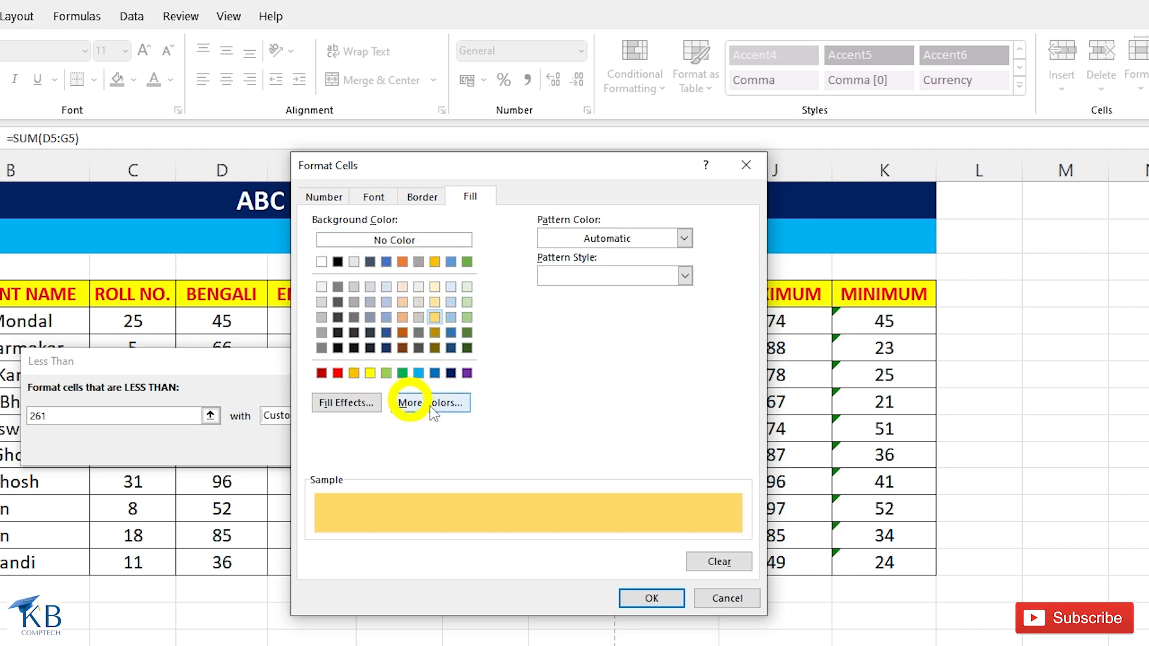
left_click(351, 407)
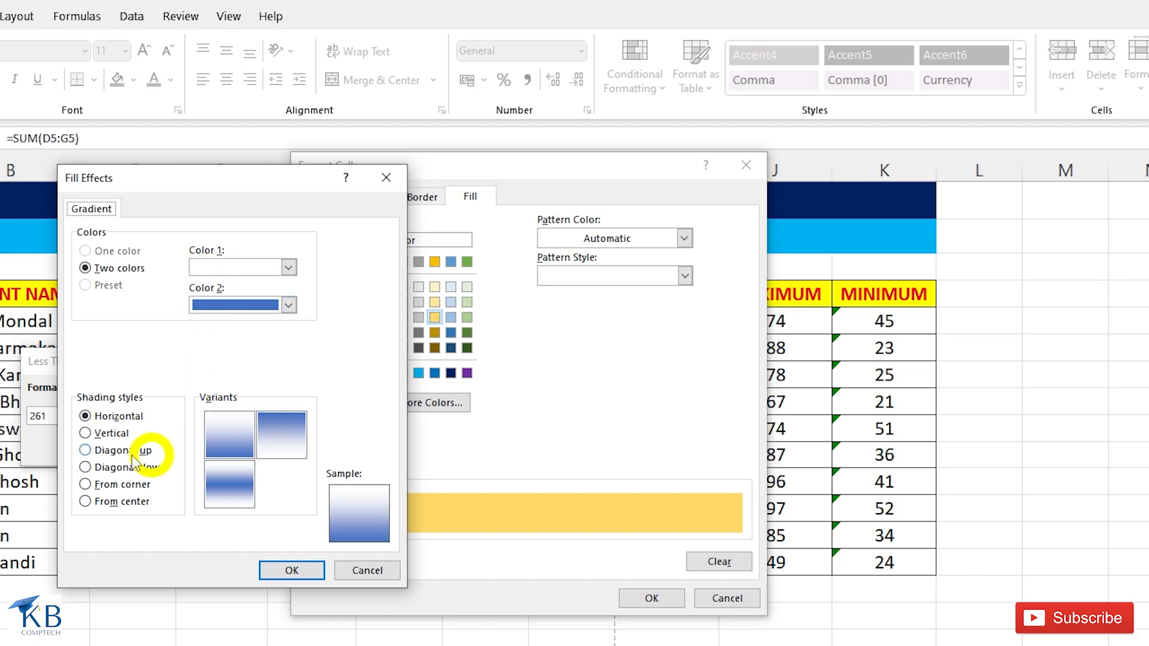
left_click(289, 267)
left_click(322, 353)
left_click(289, 306)
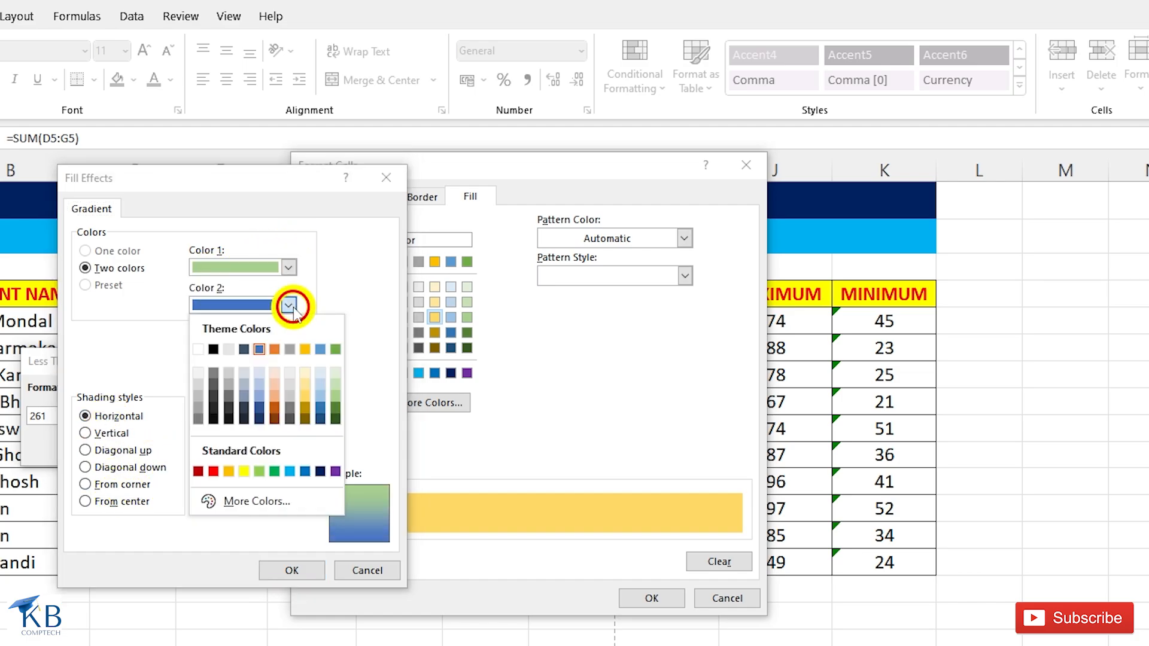
left_click(305, 397)
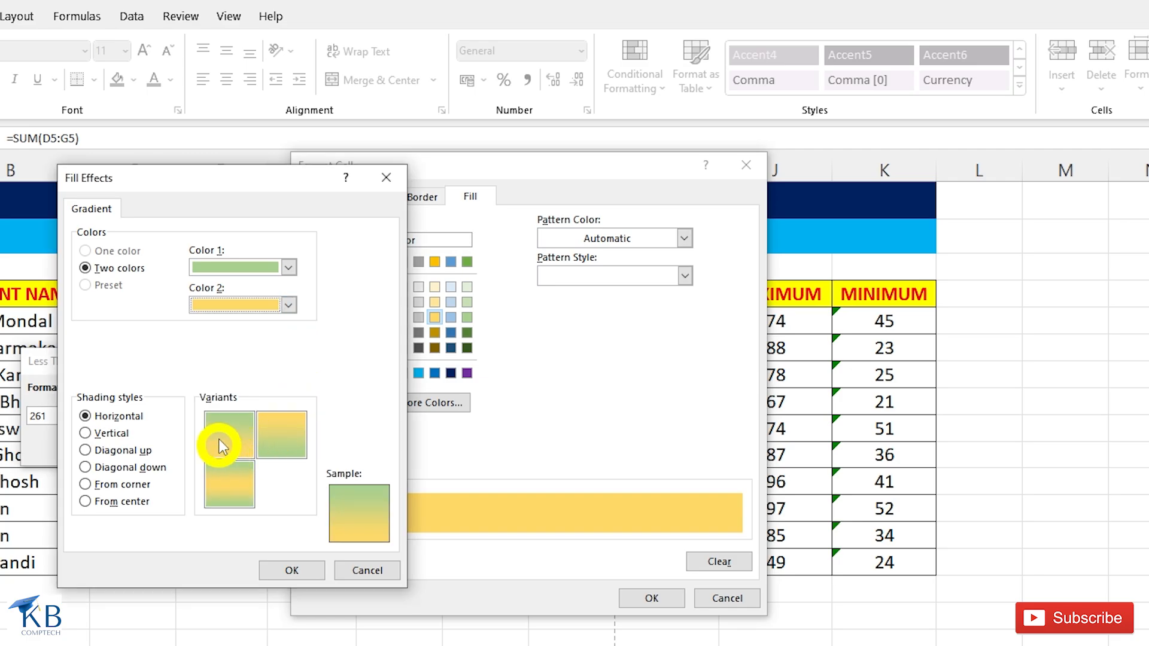
left_click(242, 432)
left_click(285, 567)
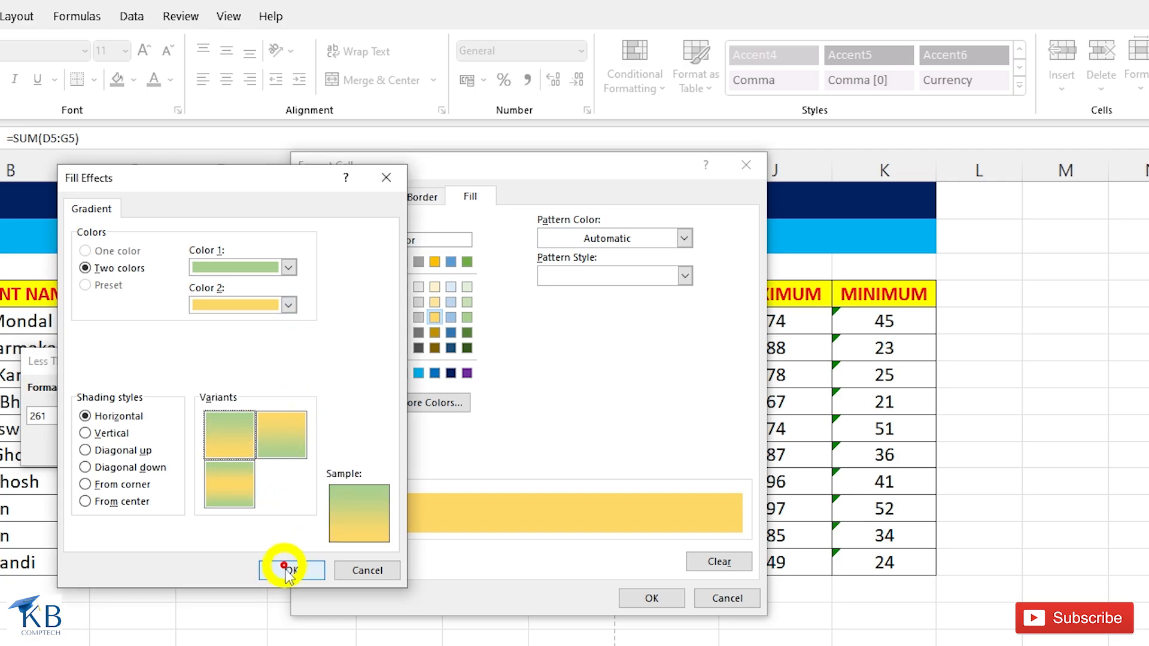
left_click(291, 571)
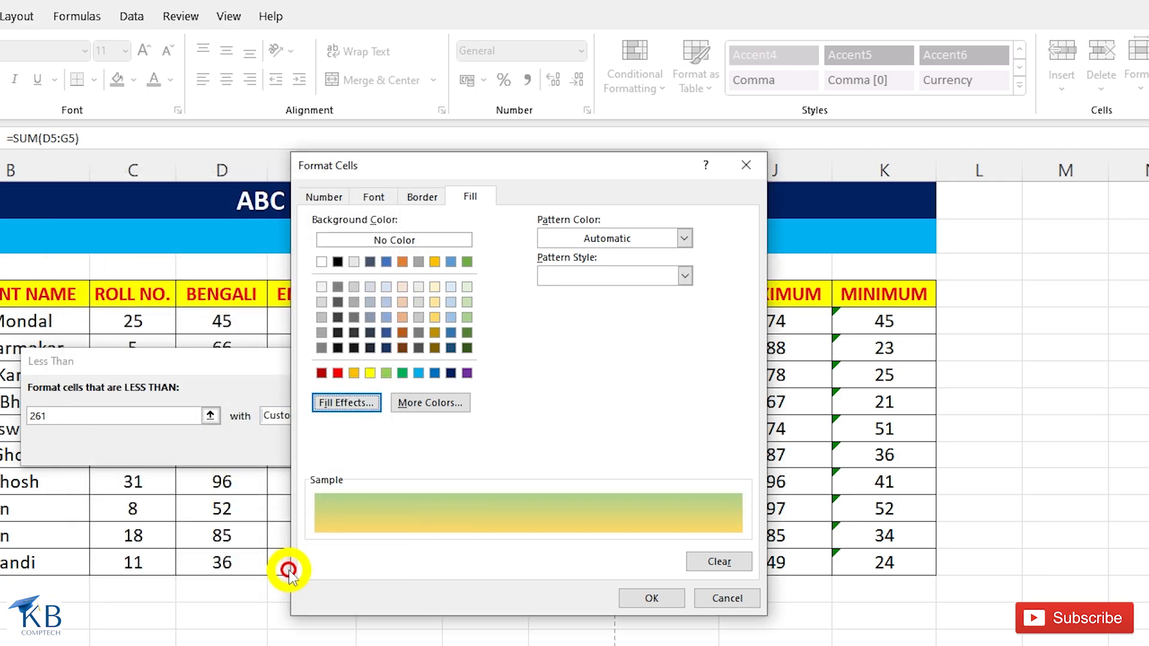
Accept the custom format and apply the Less Than 261 rule to the TOTAL values.
left_click(652, 598)
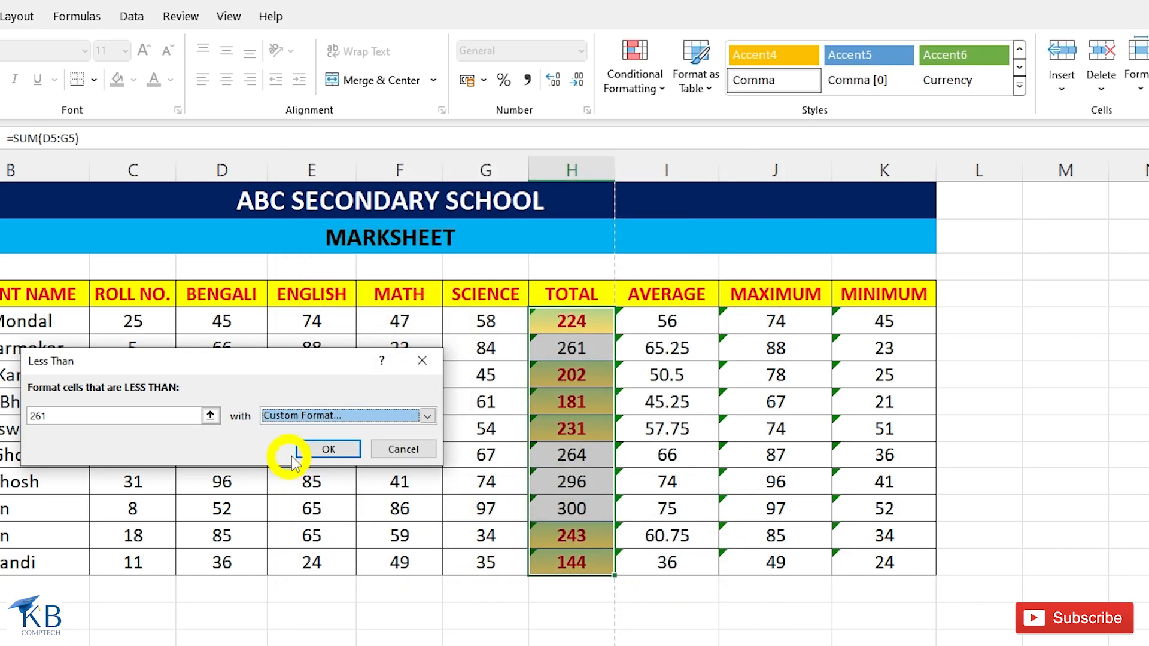
left_click(328, 449)
left_click(401, 435)
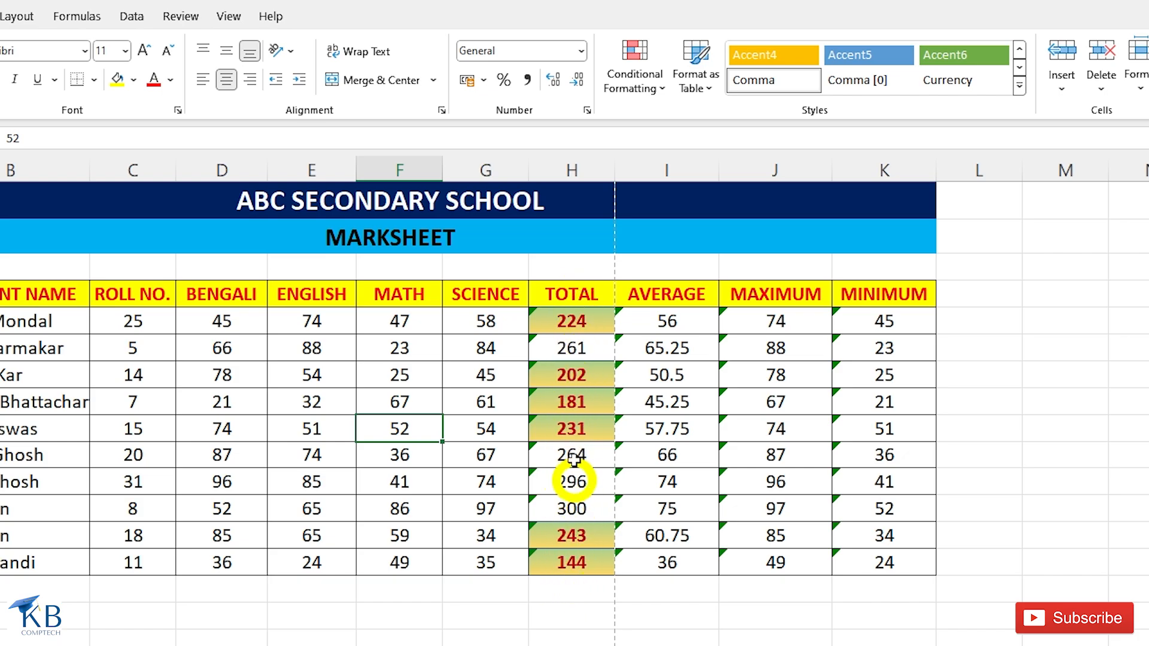
Clear the conditional formatting rules from all the student totals in the TOTAL column.
left_click_drag(568, 317, 576, 562)
left_click(653, 84)
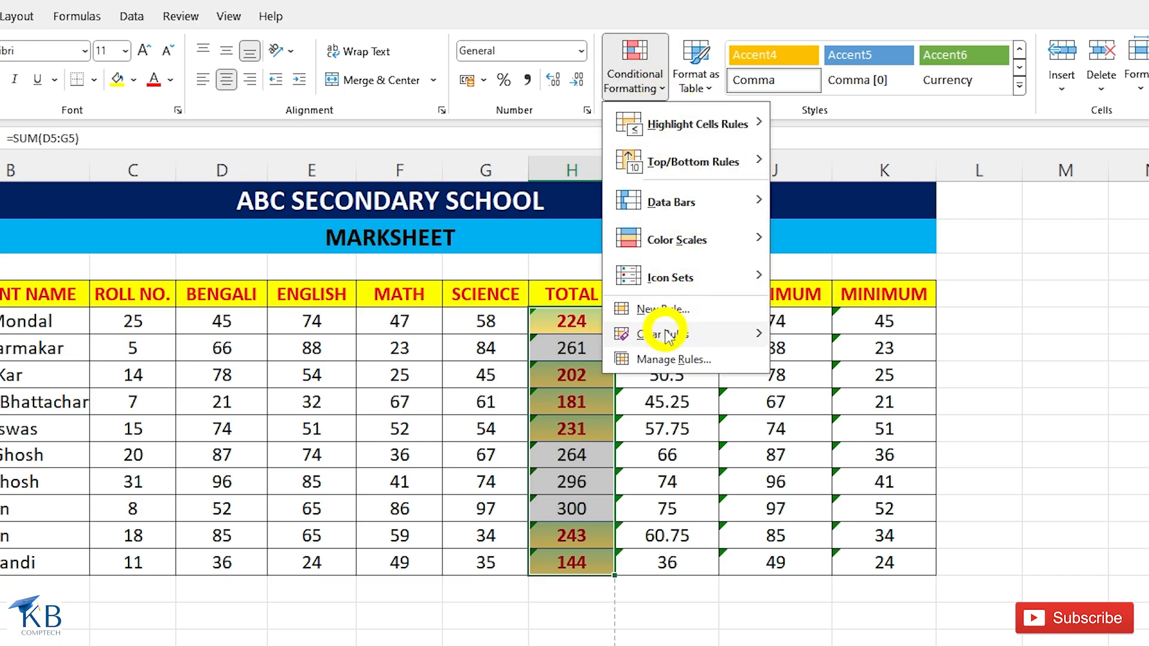
mouse_move(664, 334)
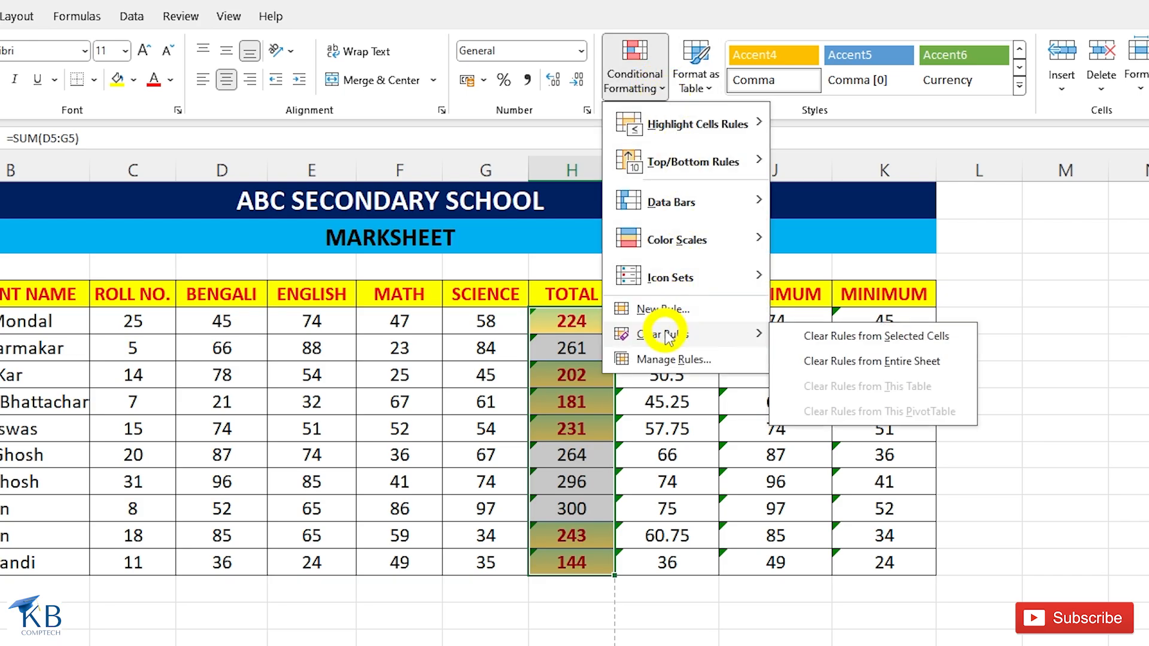
left_click(865, 337)
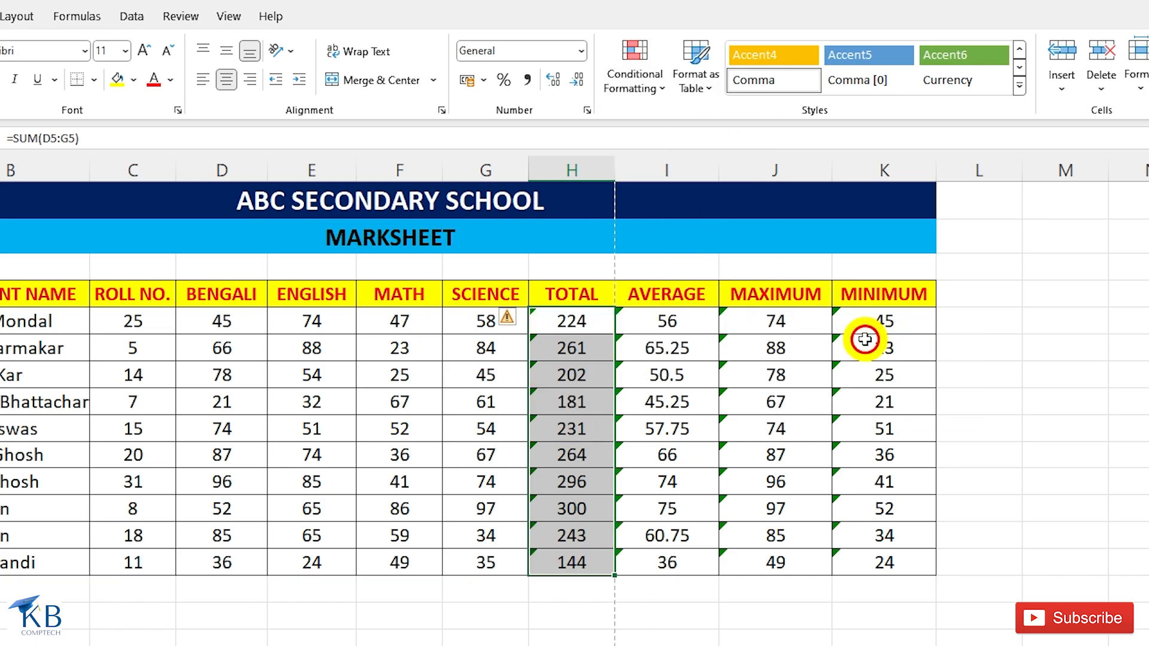
Preview a Between highlight rule on the TOTAL values and cancel it without applying.
left_click(653, 84)
mouse_move(662, 126)
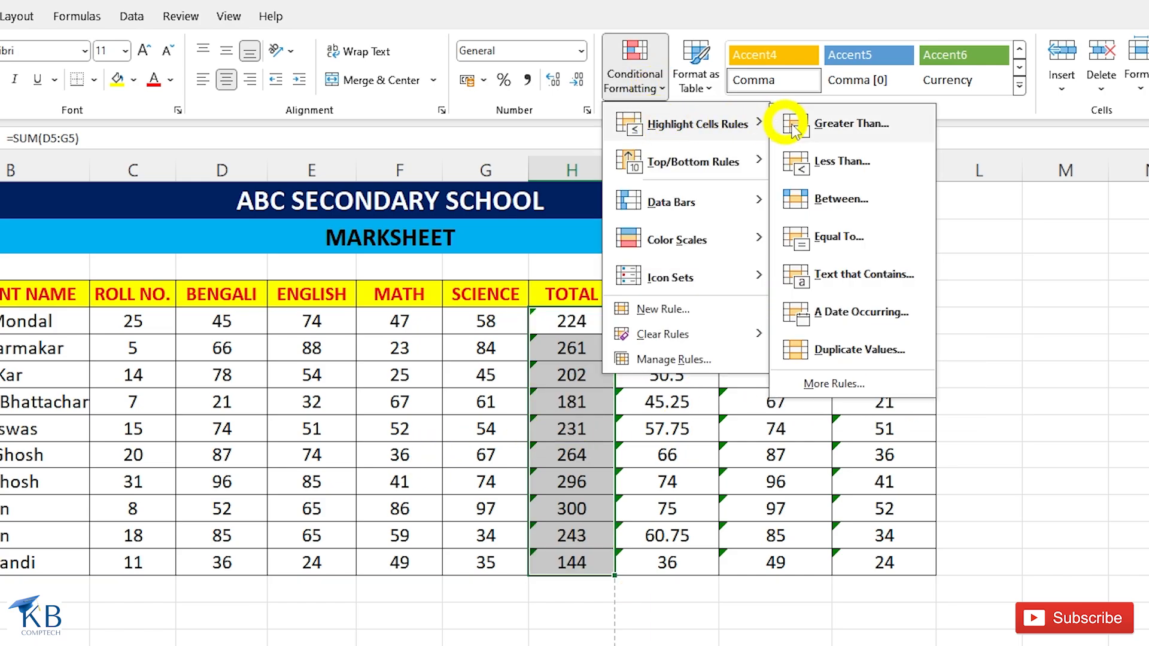
left_click(846, 200)
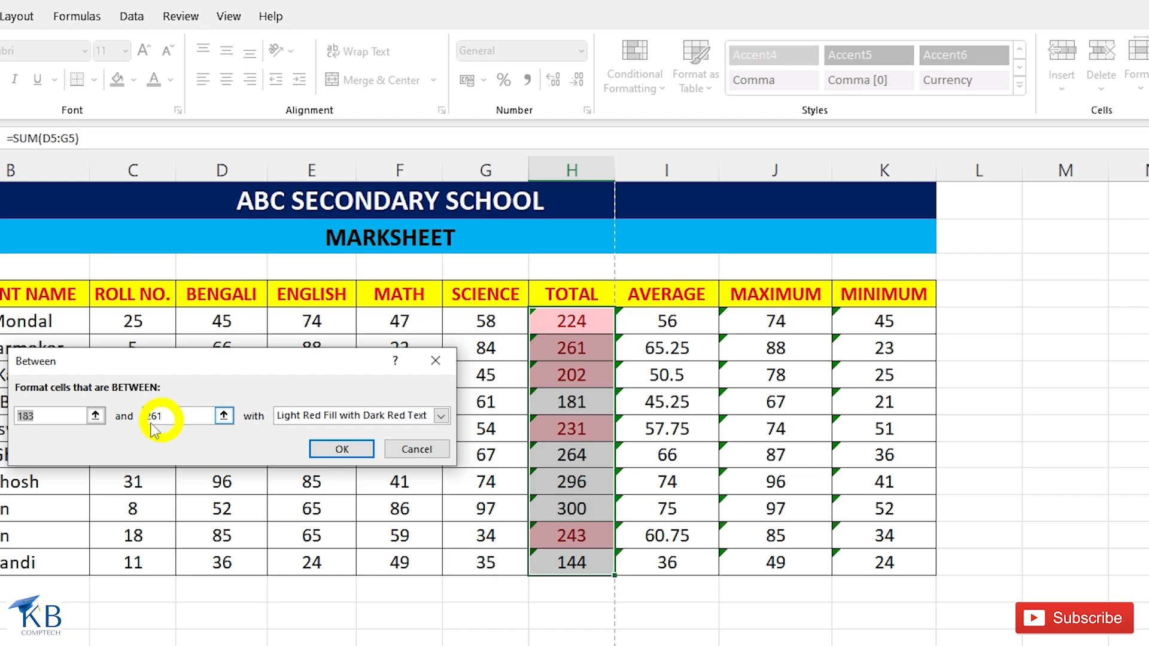
left_click(26, 417)
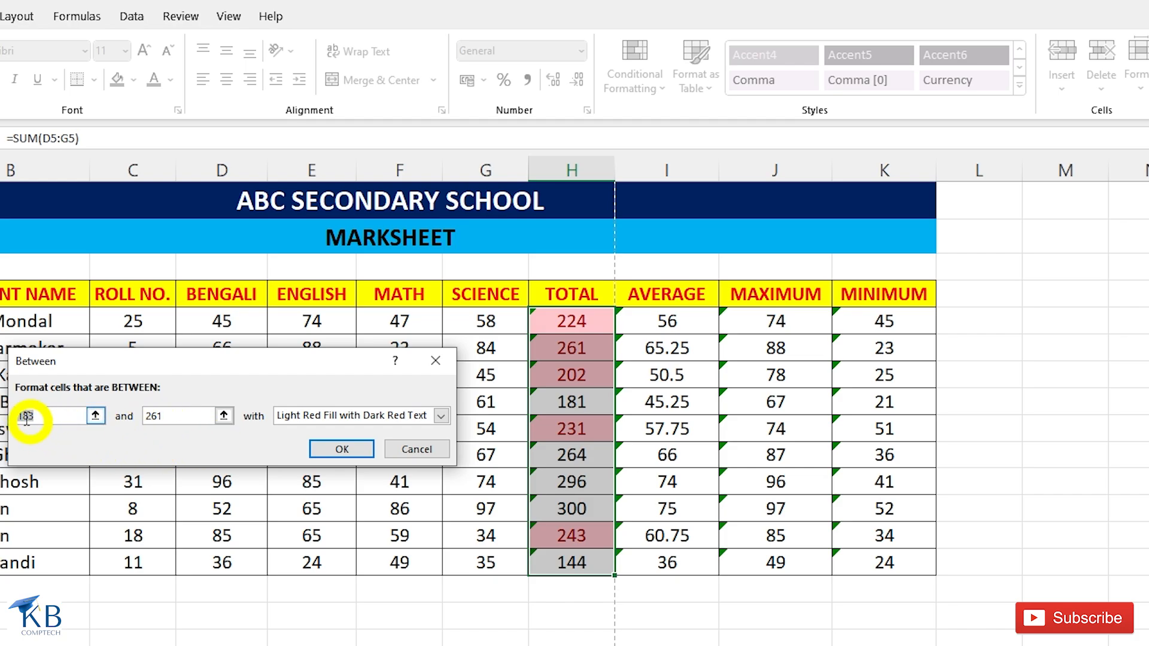
left_click(168, 416)
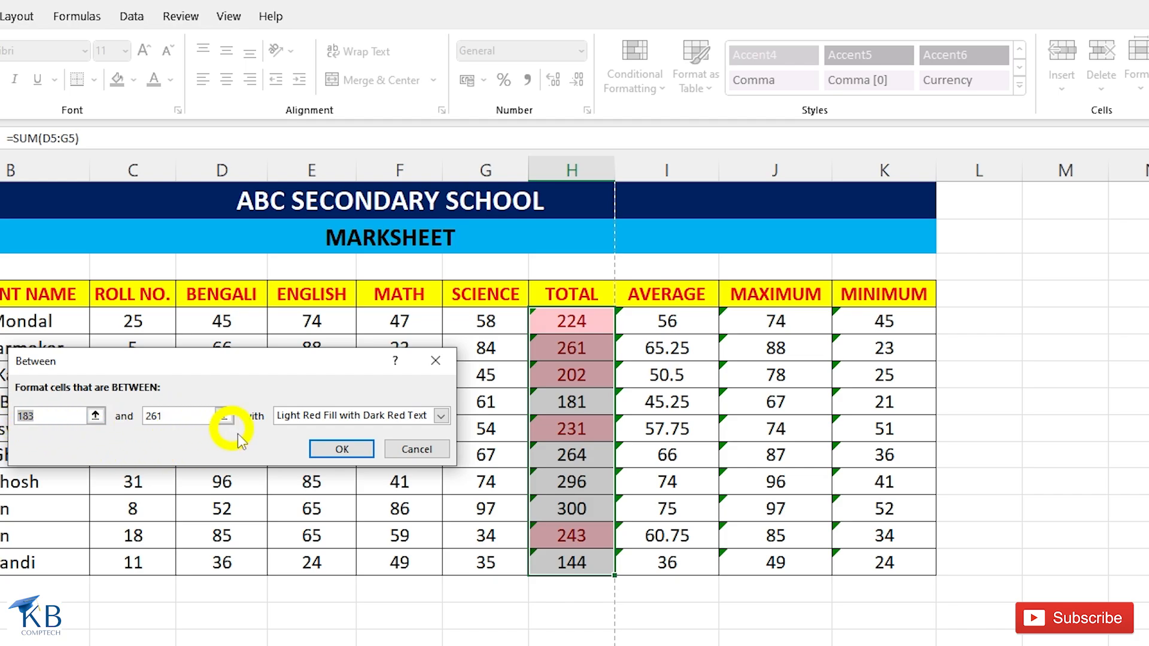
left_click(418, 449)
Preview an Equal To 261 highlight rule on the TOTAL values, check its format options and cancel it.
left_click(649, 77)
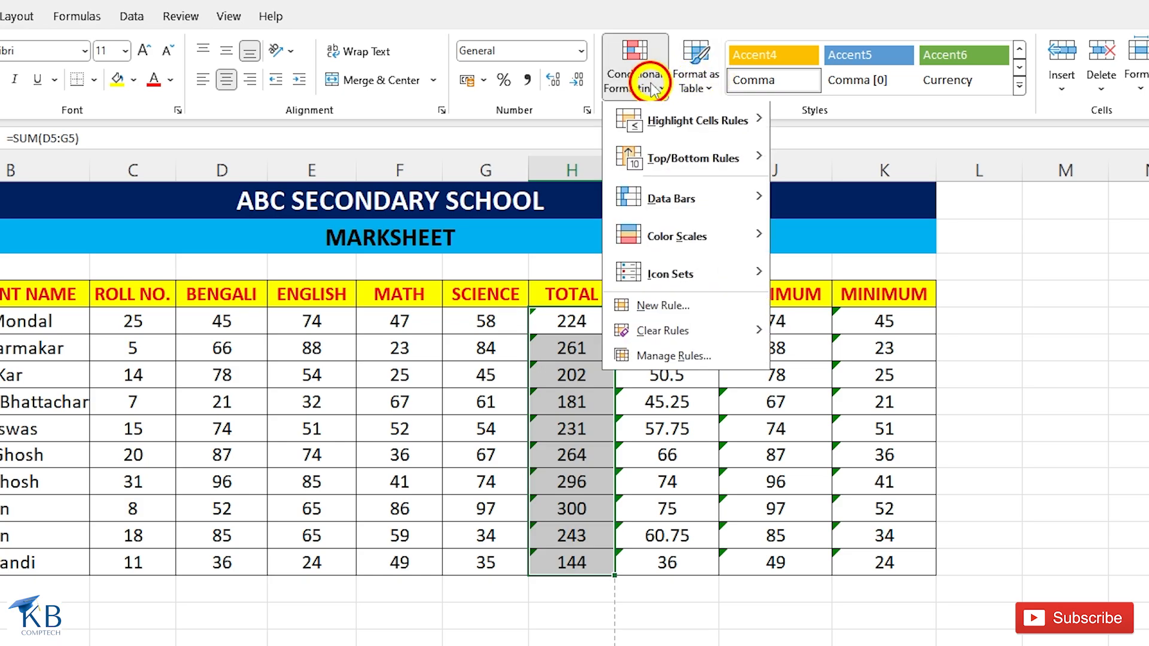
mouse_move(685, 135)
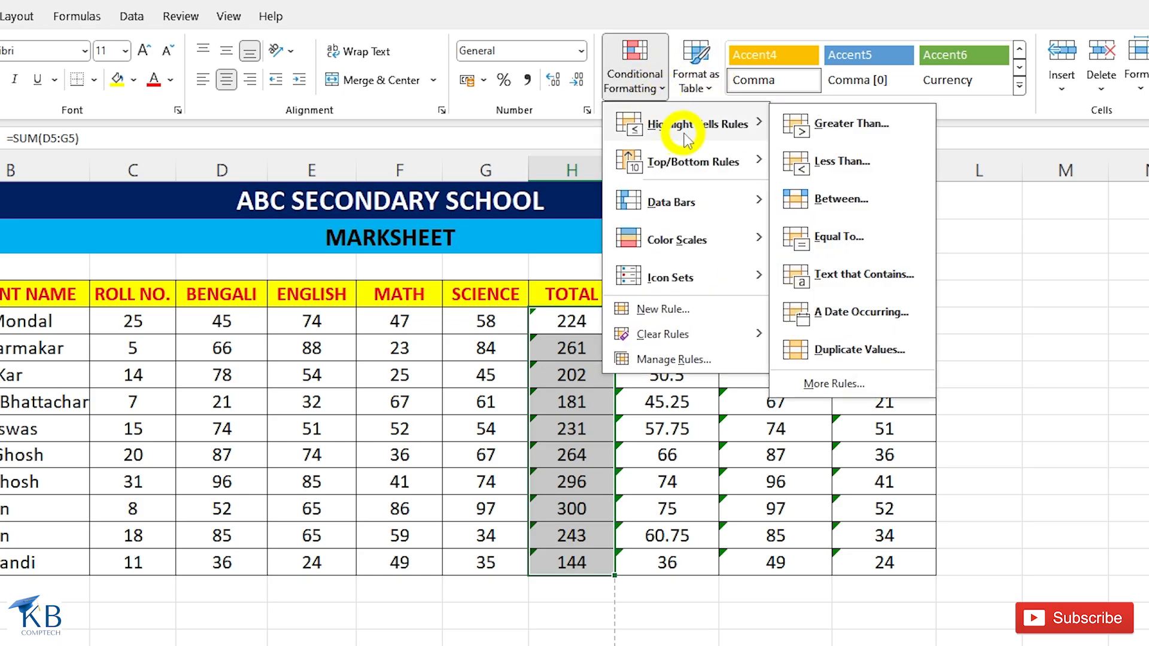
left_click(838, 237)
type("2")
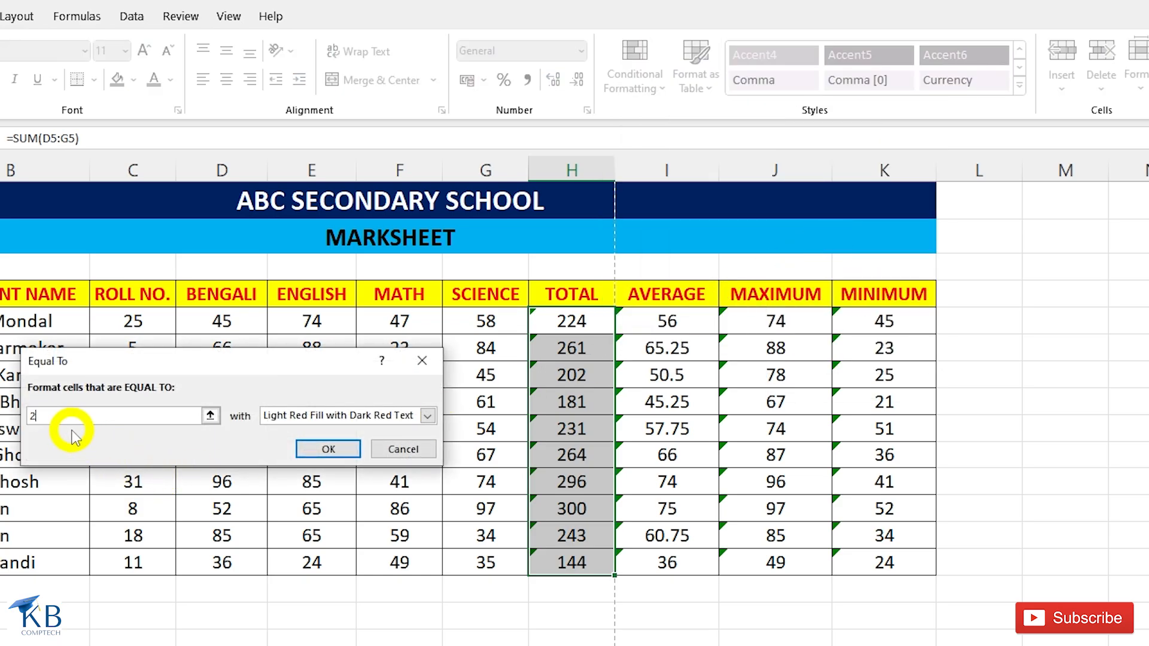
type("61")
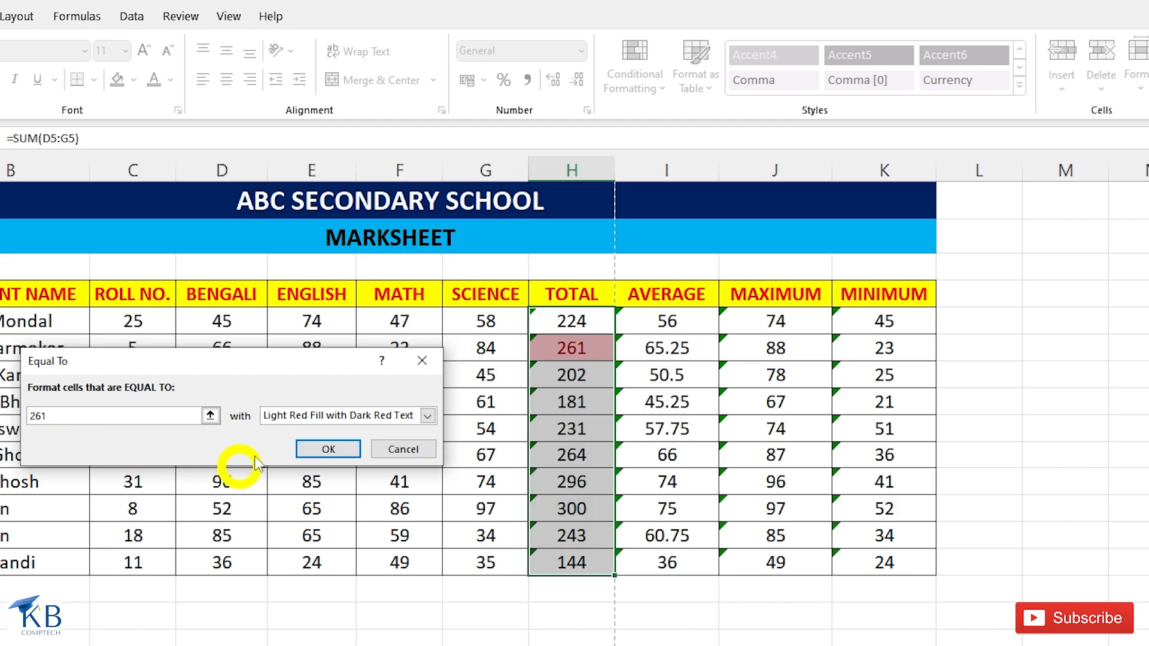
left_click(427, 417)
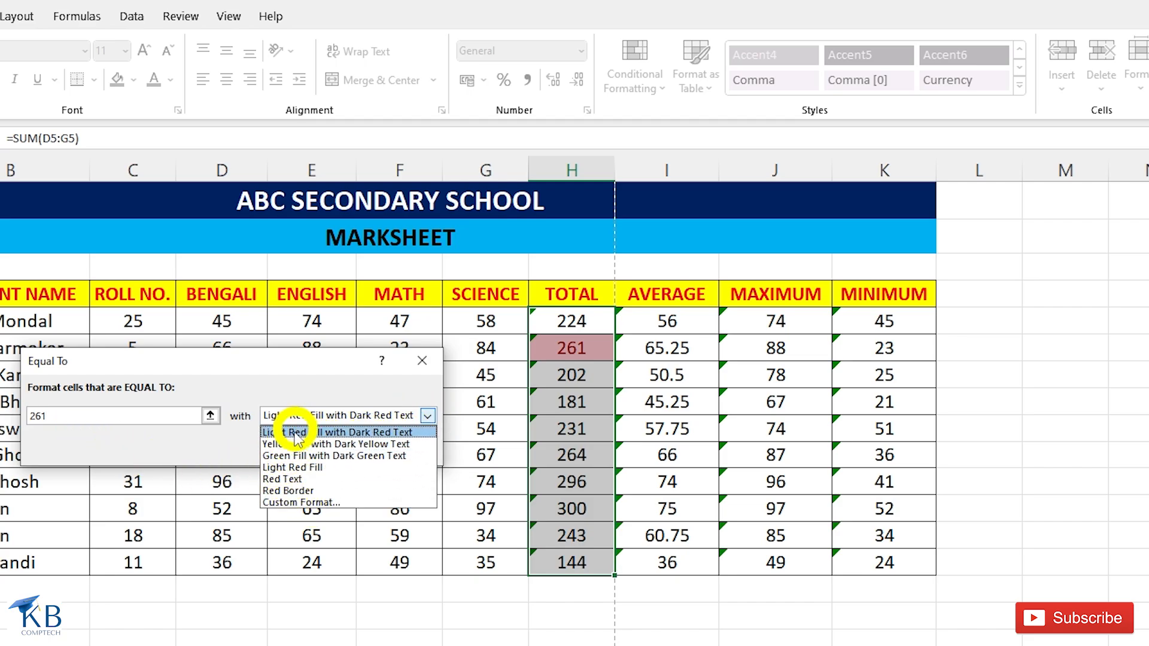
key("Escape")
key("Escape")
Highlight the STUDENT NAME cells containing the repeated student's first name using Light Red Fill with Dark Red Text.
left_click(635, 71)
mouse_move(693, 127)
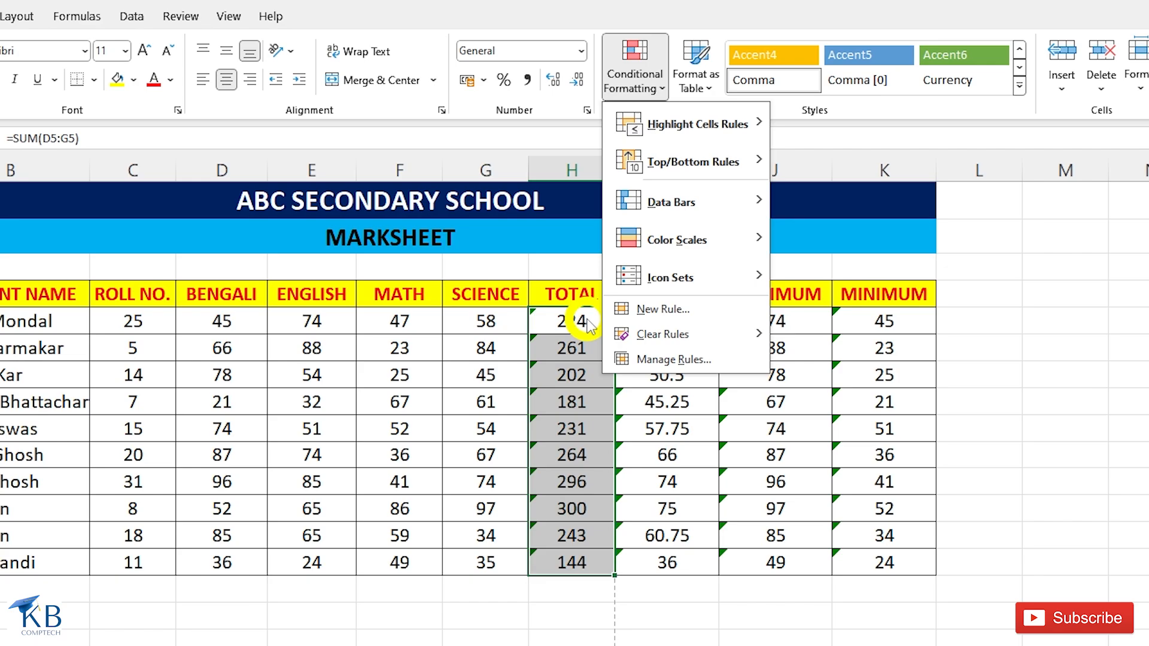
left_click(27, 326)
left_click_drag(26, 323, 152, 558)
left_click(766, 77)
mouse_move(837, 124)
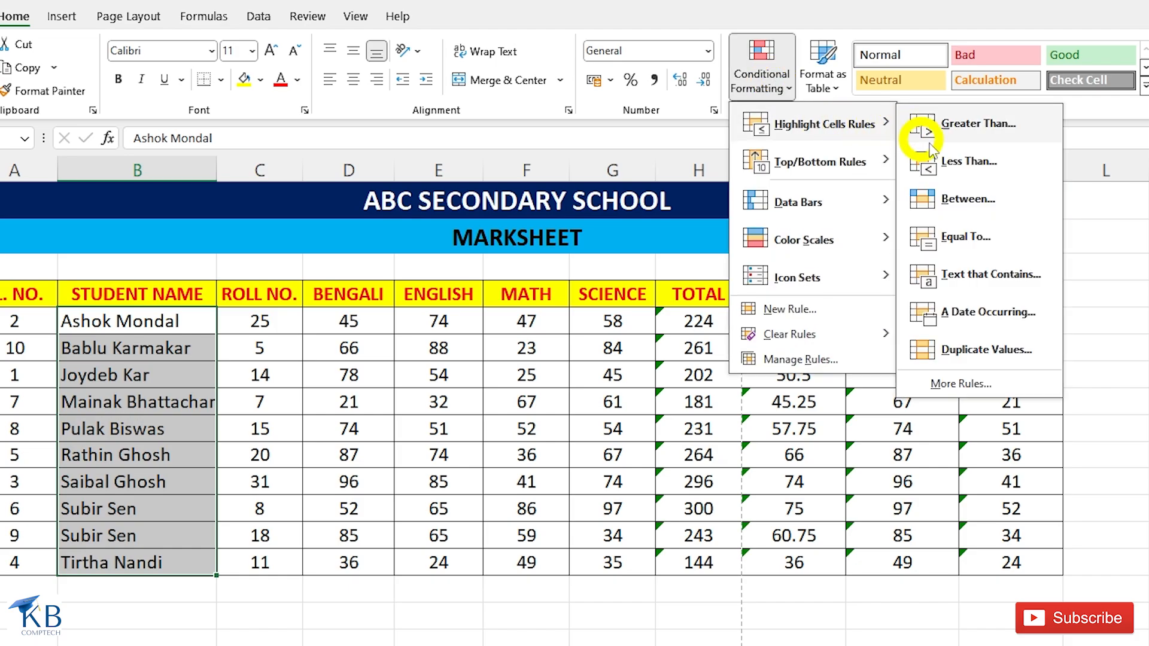
left_click(965, 293)
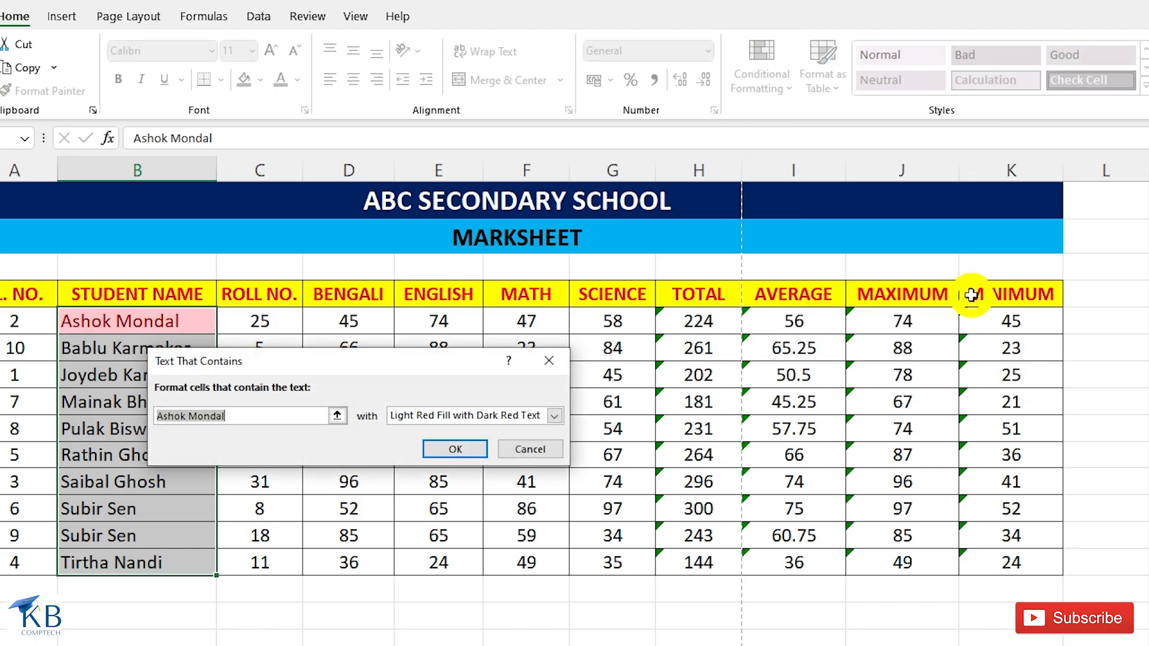
type("Subir")
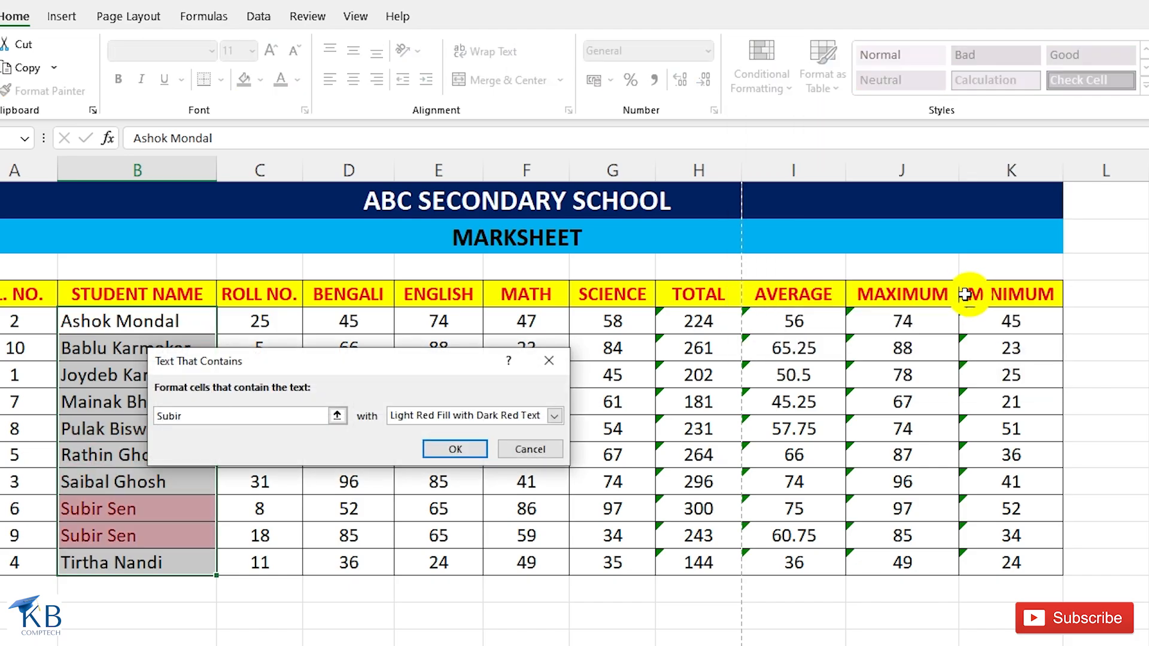
left_click(434, 456)
Clear the conditional formatting rules from all the cells with student names.
left_click(102, 507)
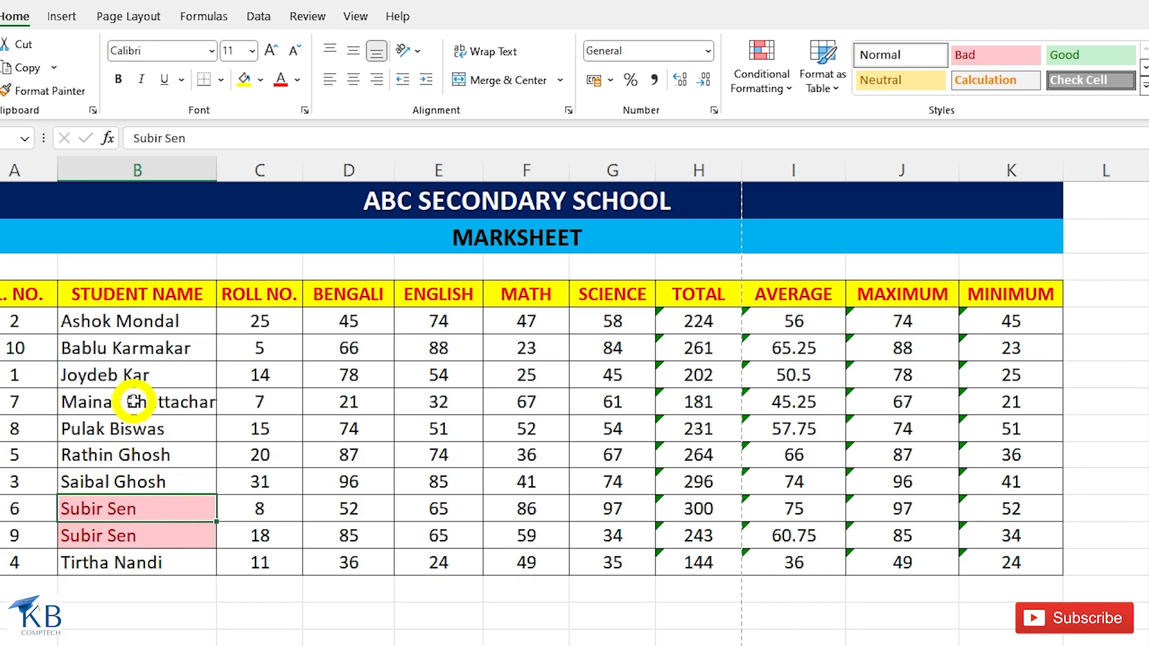
left_click_drag(134, 320, 125, 559)
left_click(778, 84)
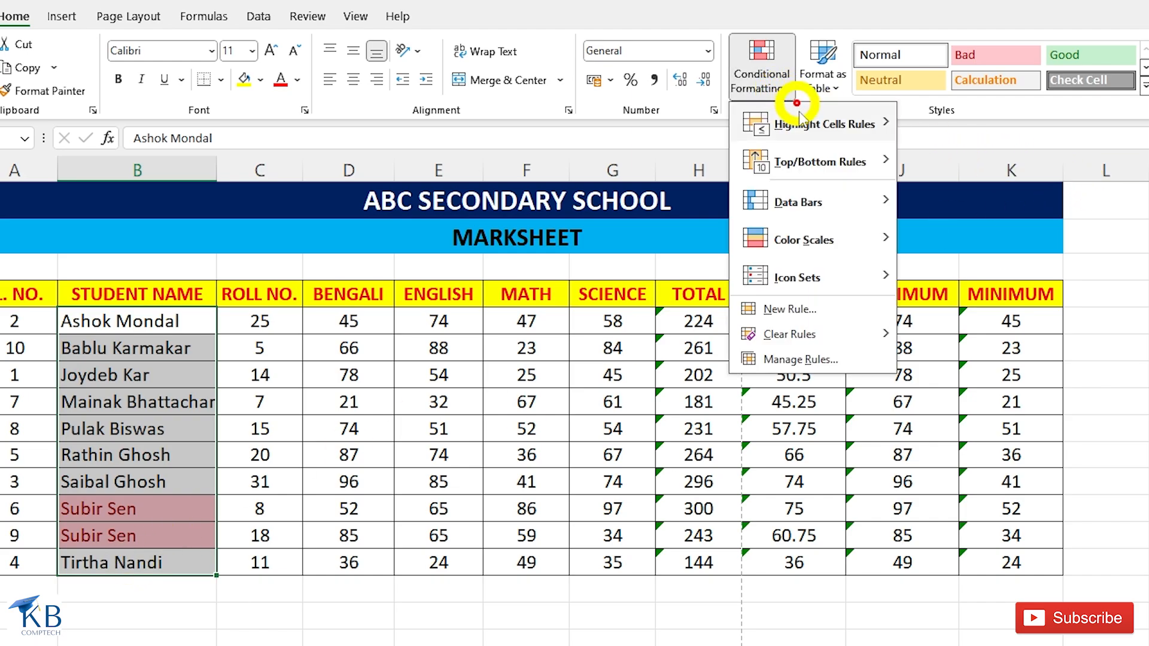
mouse_move(794, 340)
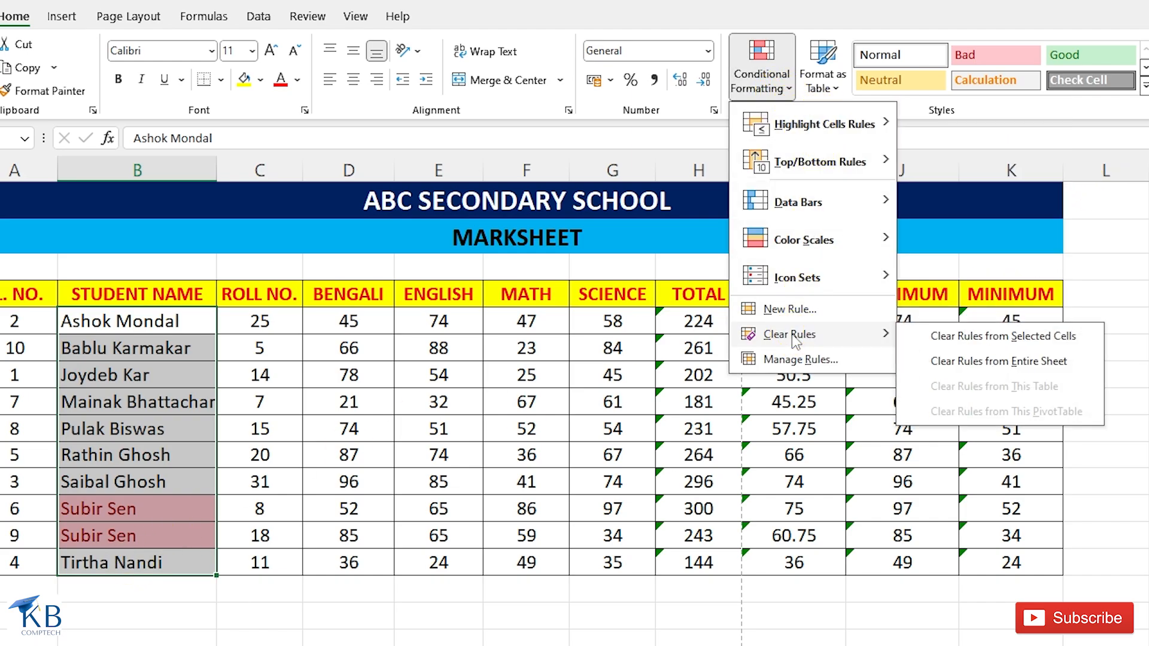
left_click(995, 343)
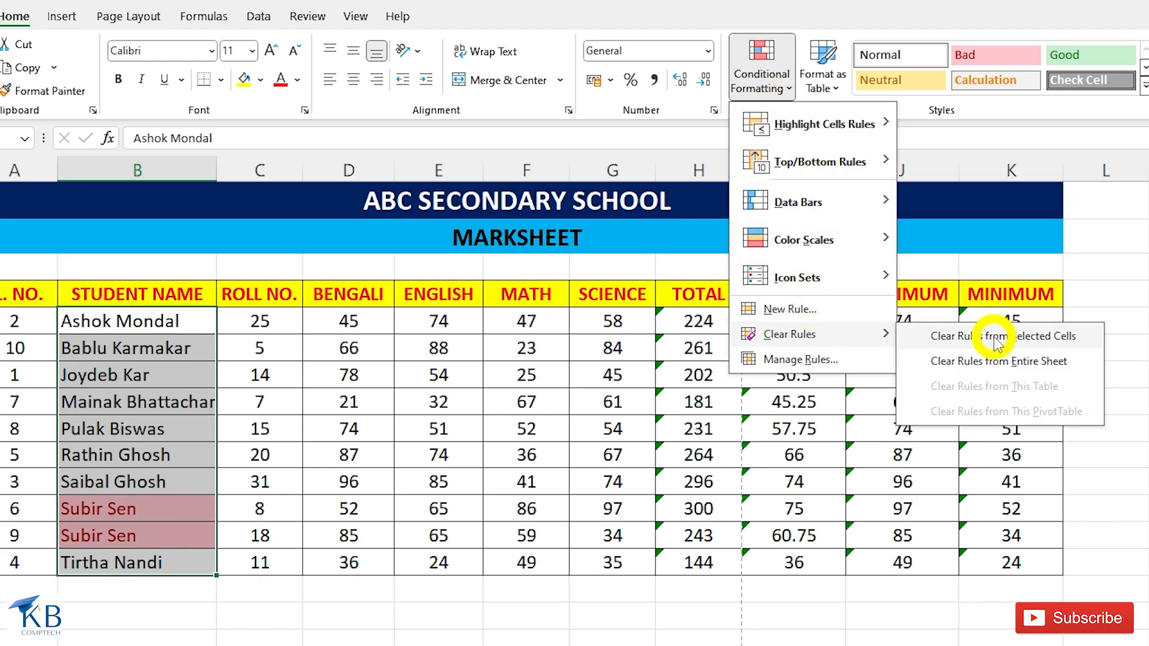
Highlight duplicate values across all the student data rows, through the MINIMUM column, with Light Red Fill with Dark Red Text.
left_click(777, 66)
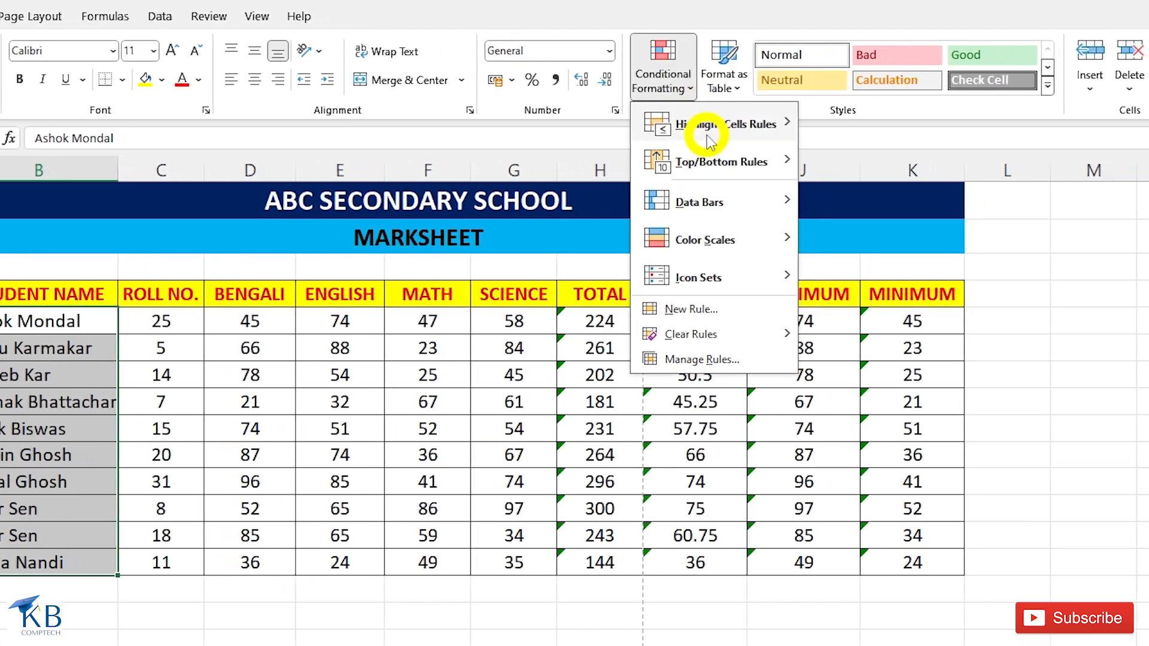
mouse_move(710, 141)
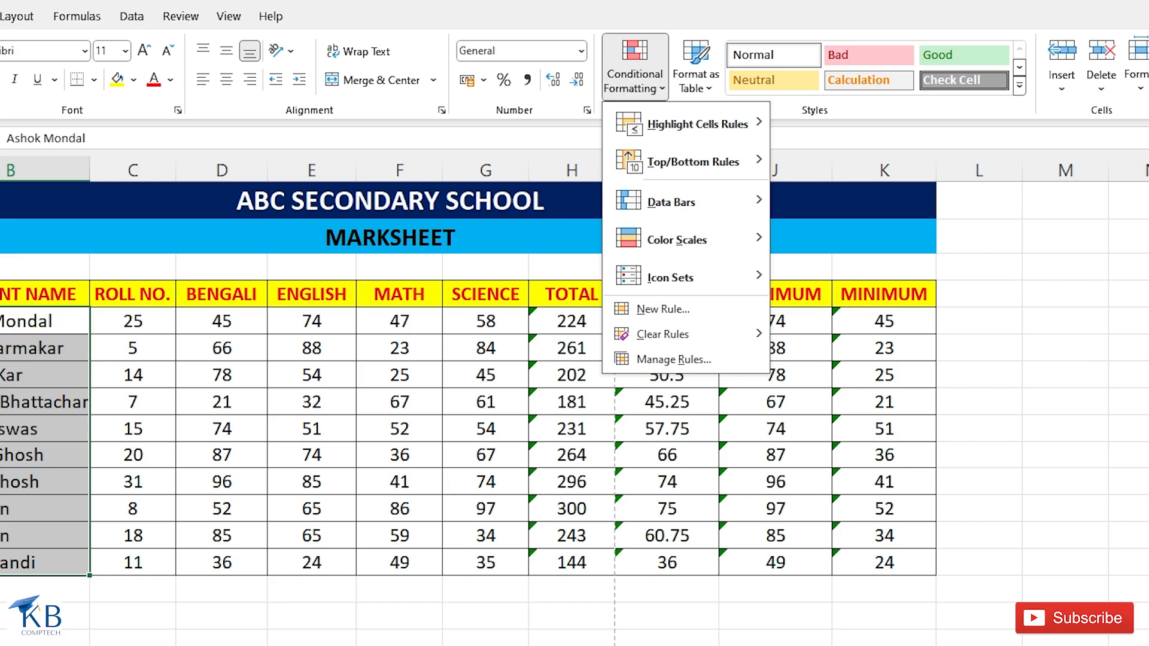
key("Escape")
left_click_drag(149, 326, 875, 561)
left_click(637, 60)
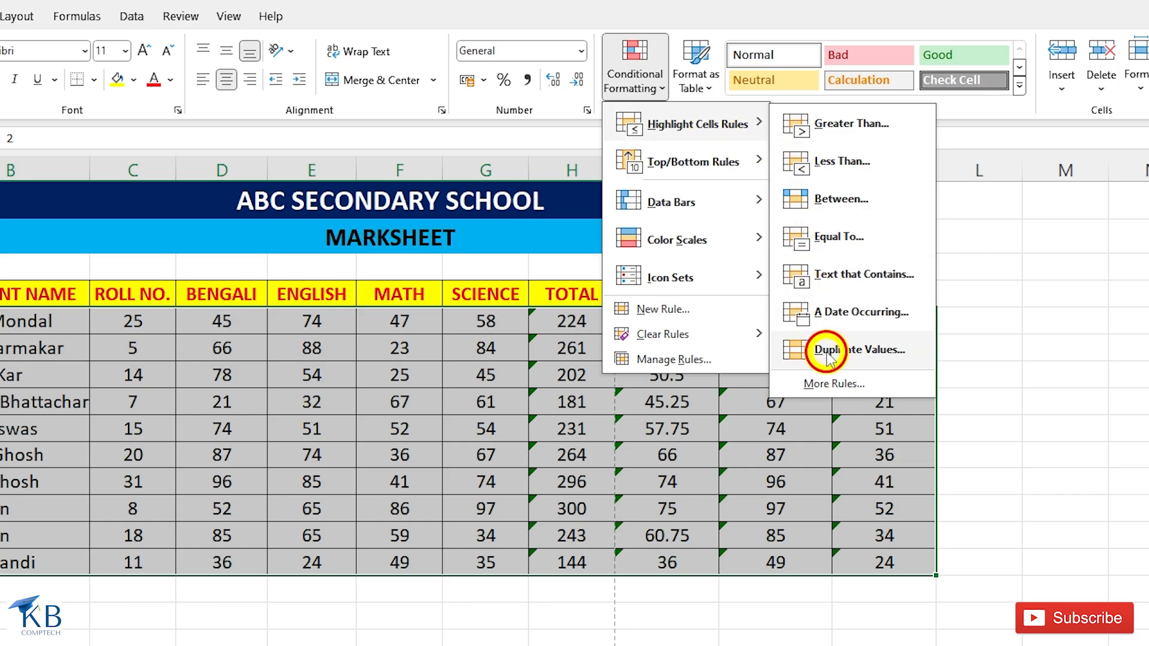
left_click(828, 351)
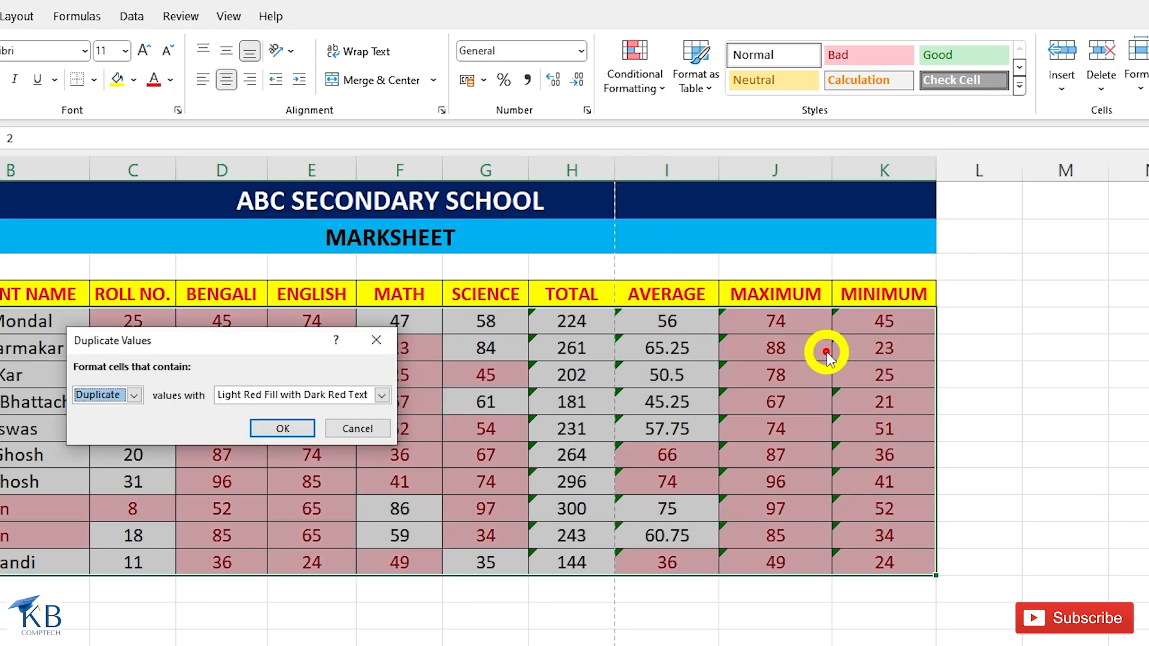
left_click(282, 430)
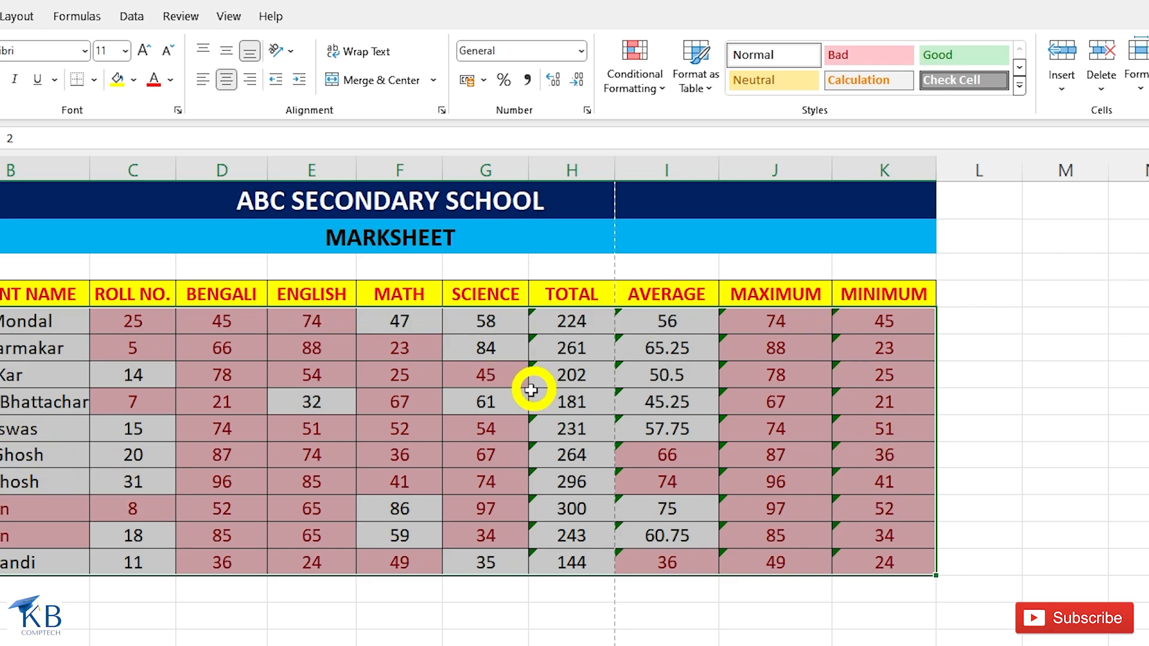
Clear the duplicate-value highlighting from the selected student data rows.
left_click(650, 84)
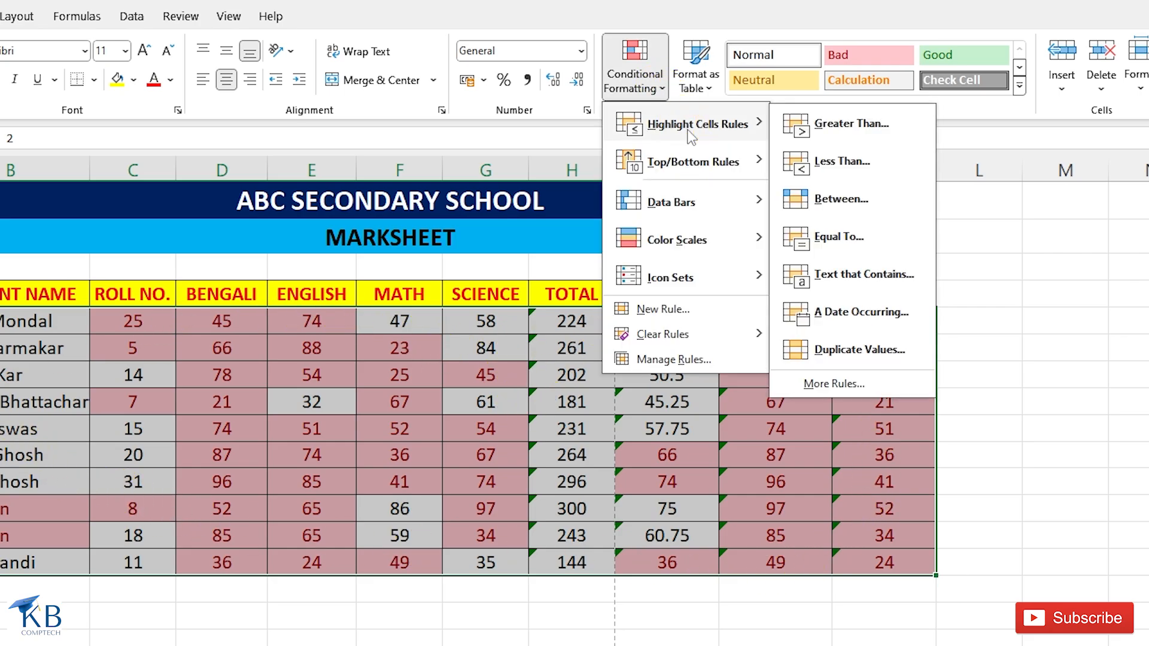
mouse_move(694, 334)
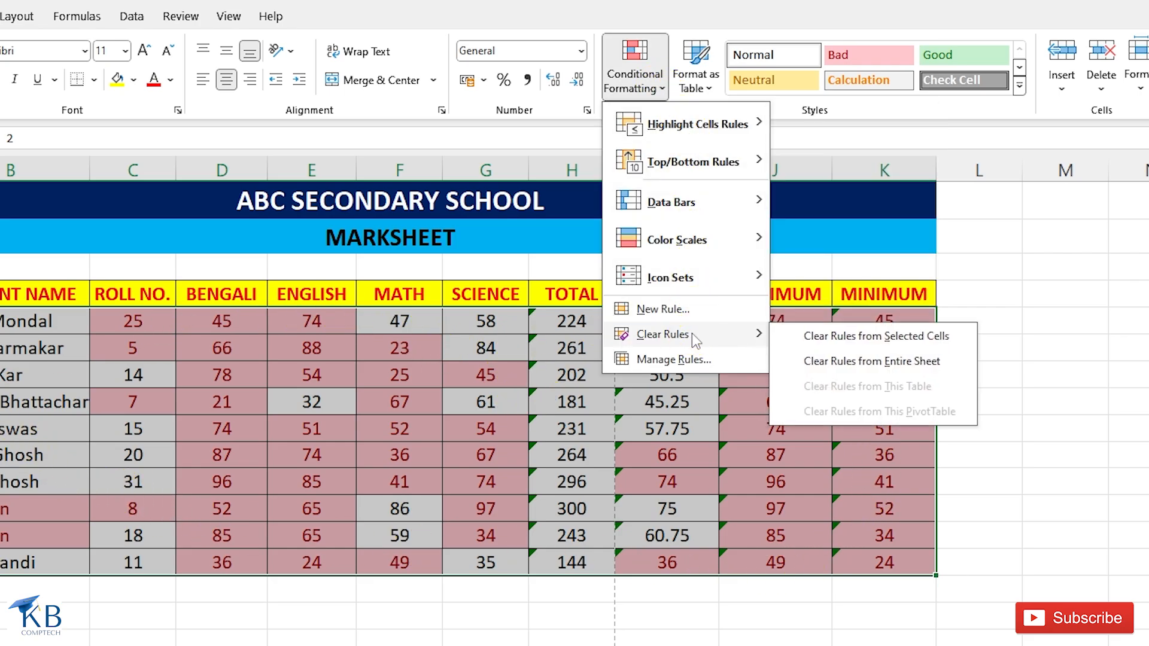
left_click(853, 338)
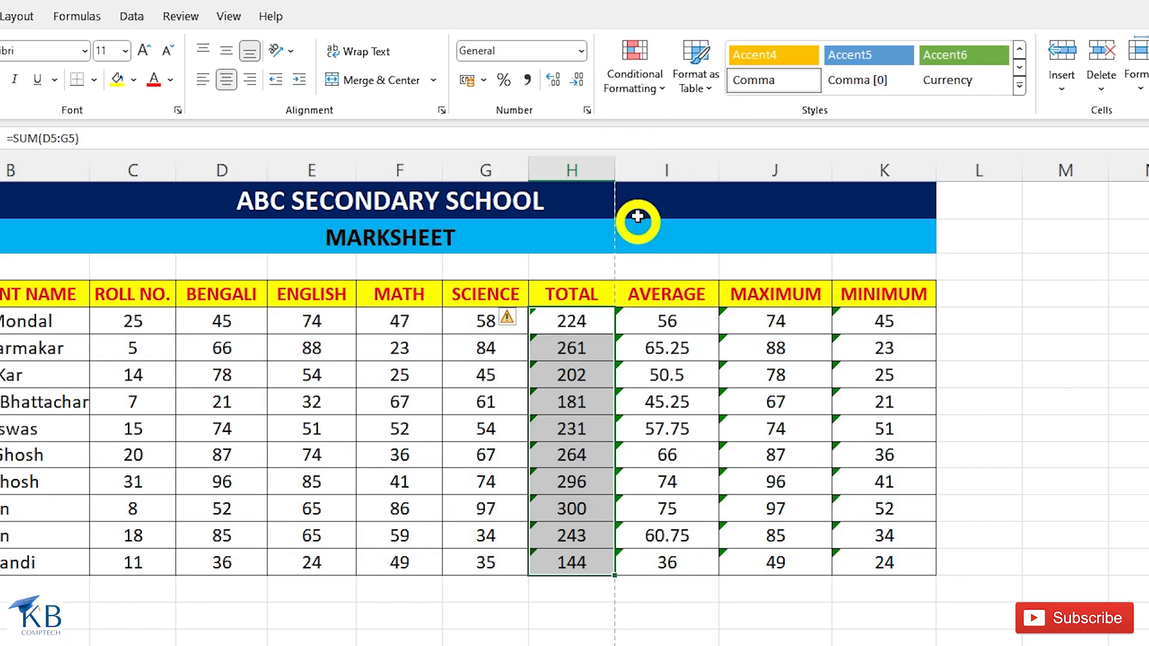
Preview a Top 10 Items rule on the TOTAL values with the rank set to 5 and cancel it.
left_click(656, 93)
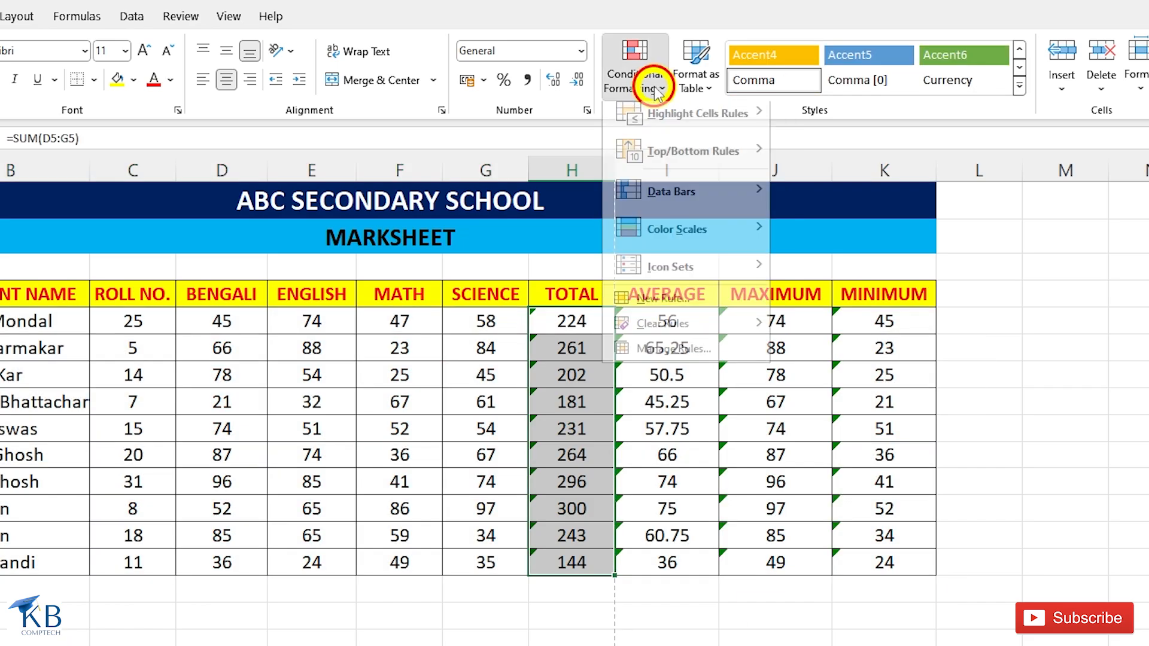
mouse_move(688, 166)
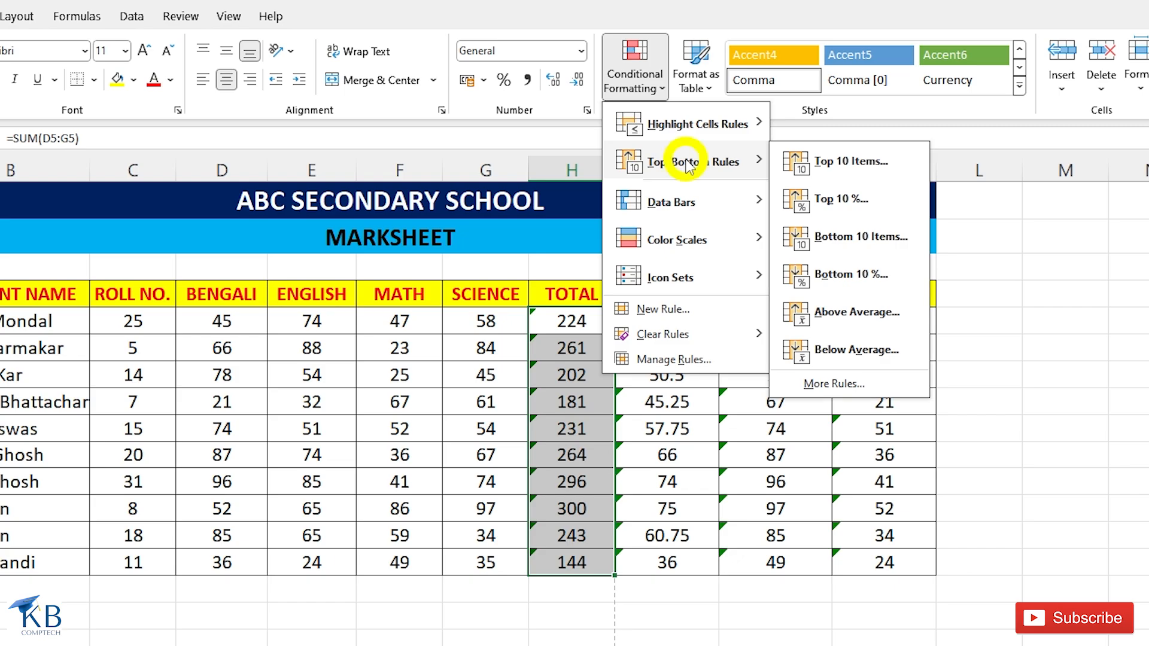
left_click(848, 166)
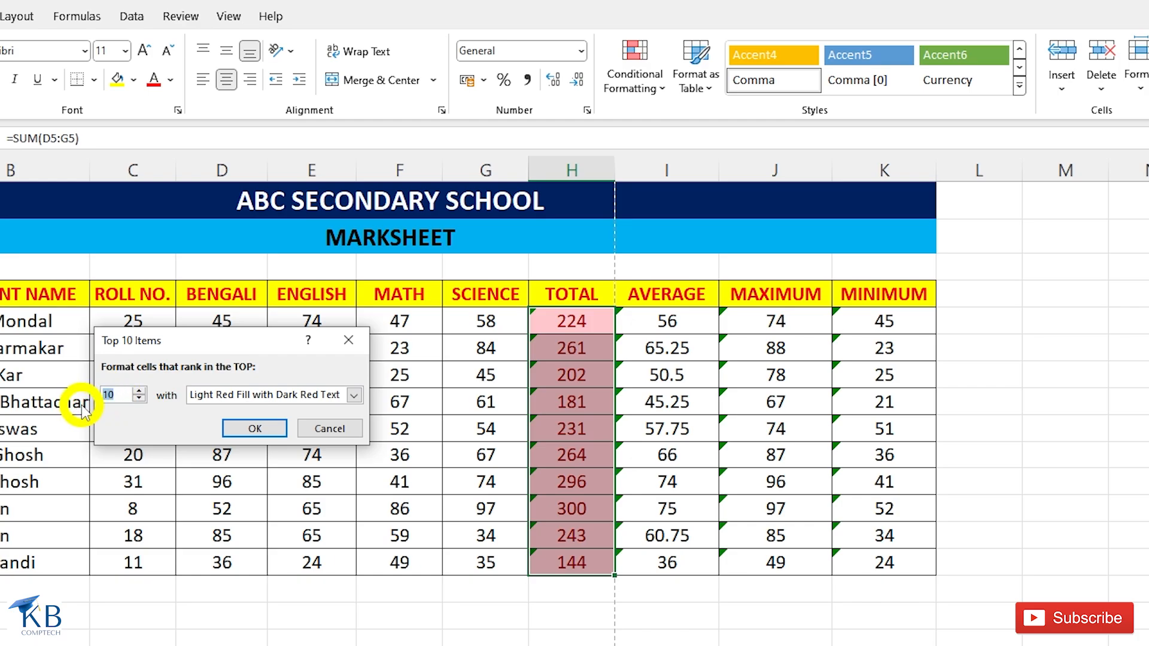
type("5")
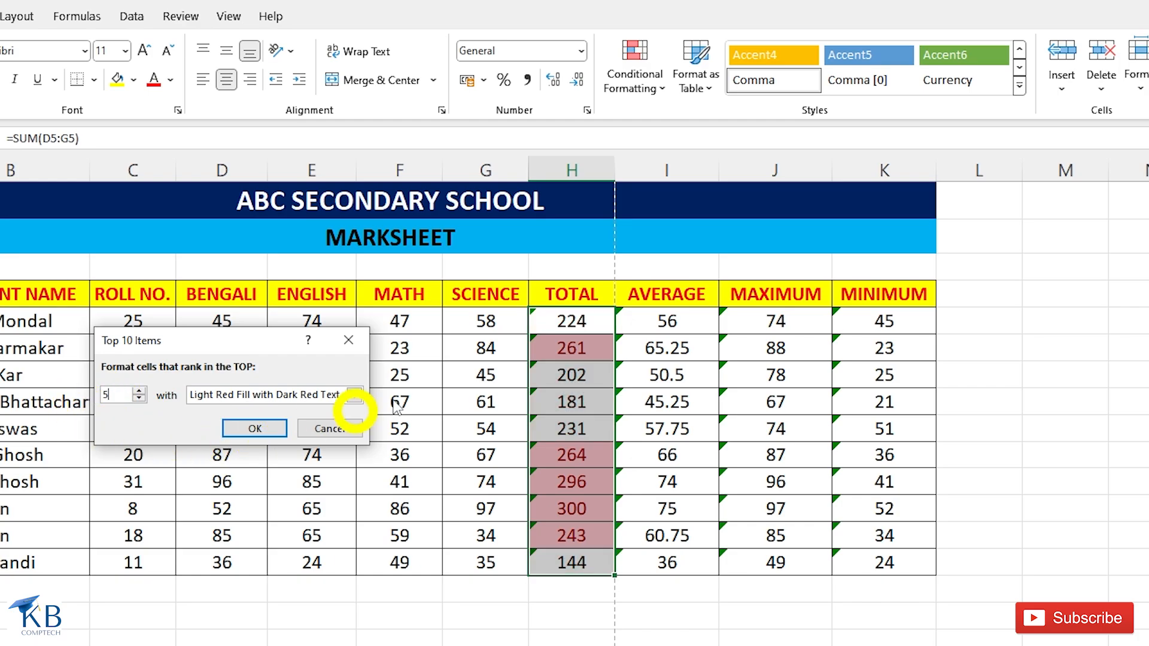
left_click(331, 429)
Preview a Top 10% rule on the TOTAL values and cancel it without applying.
left_click(652, 78)
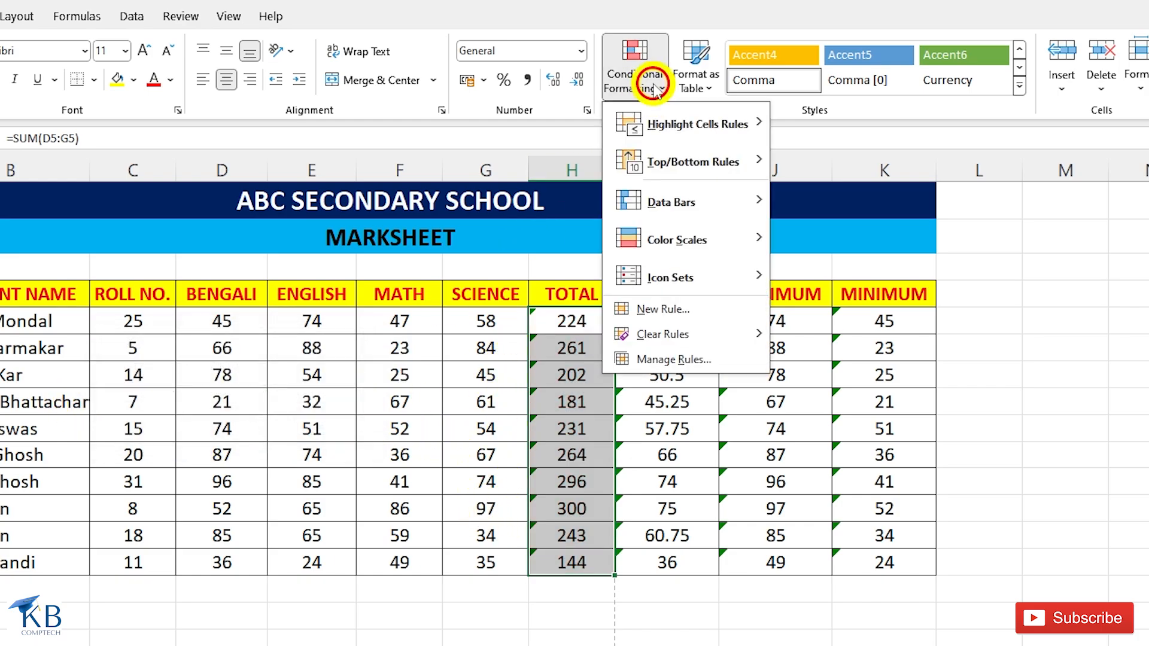
mouse_move(664, 161)
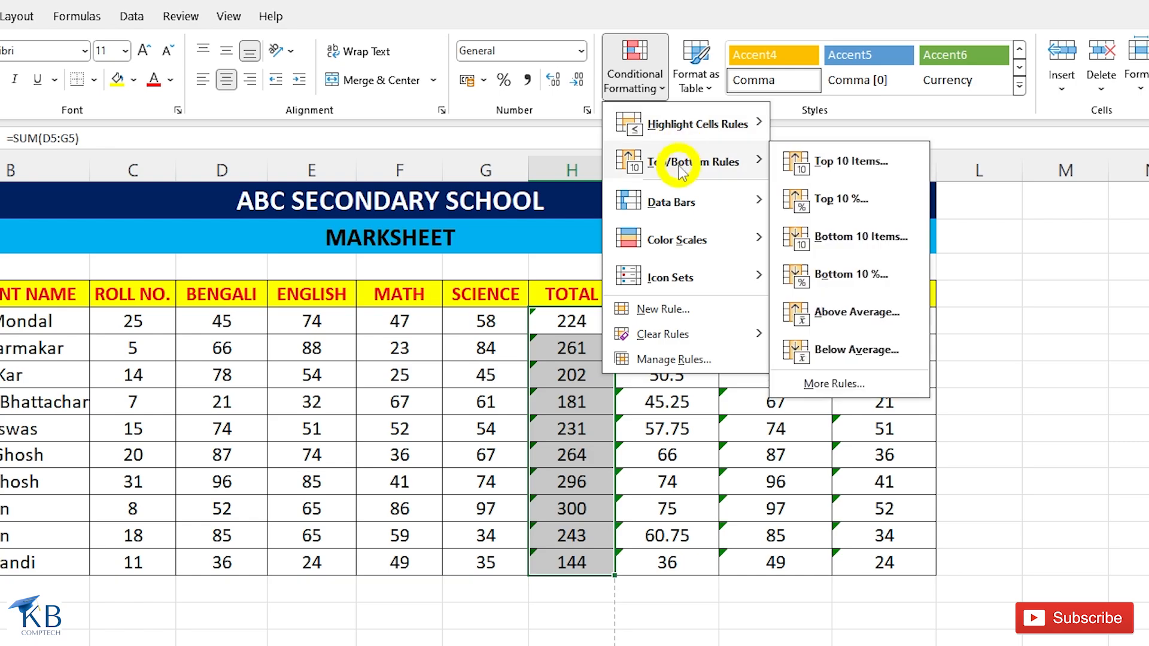
left_click(841, 201)
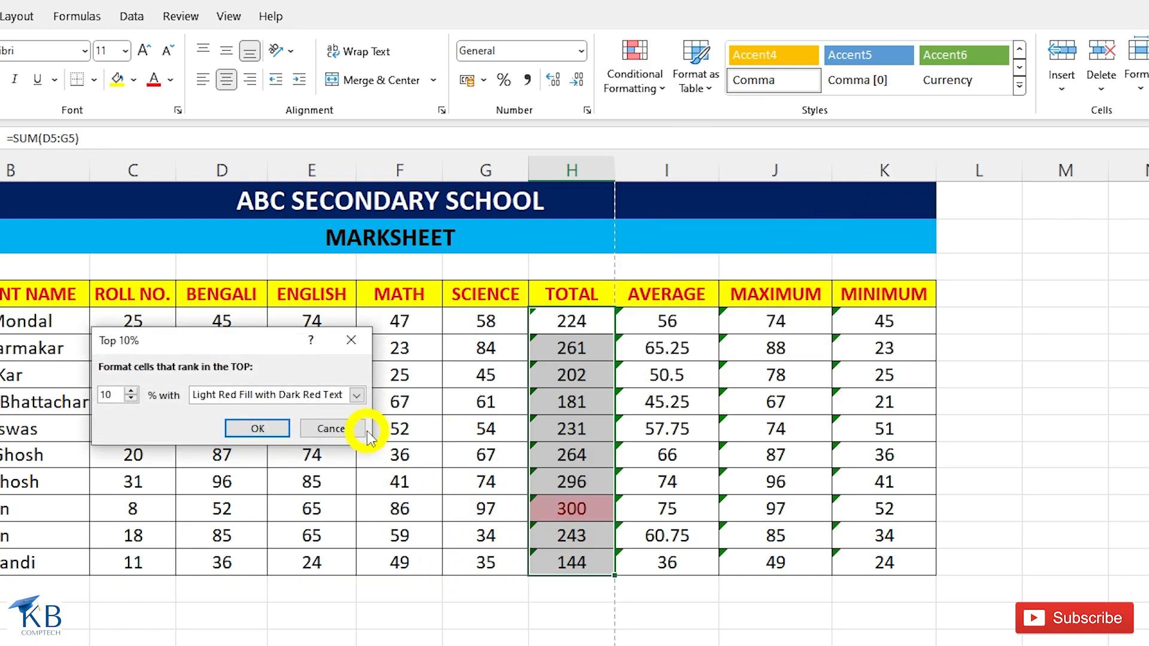
left_click(332, 428)
Preview a Bottom 10 Items rule on the TOTAL values with the rank set to 5 and cancel it.
left_click(634, 66)
mouse_move(693, 161)
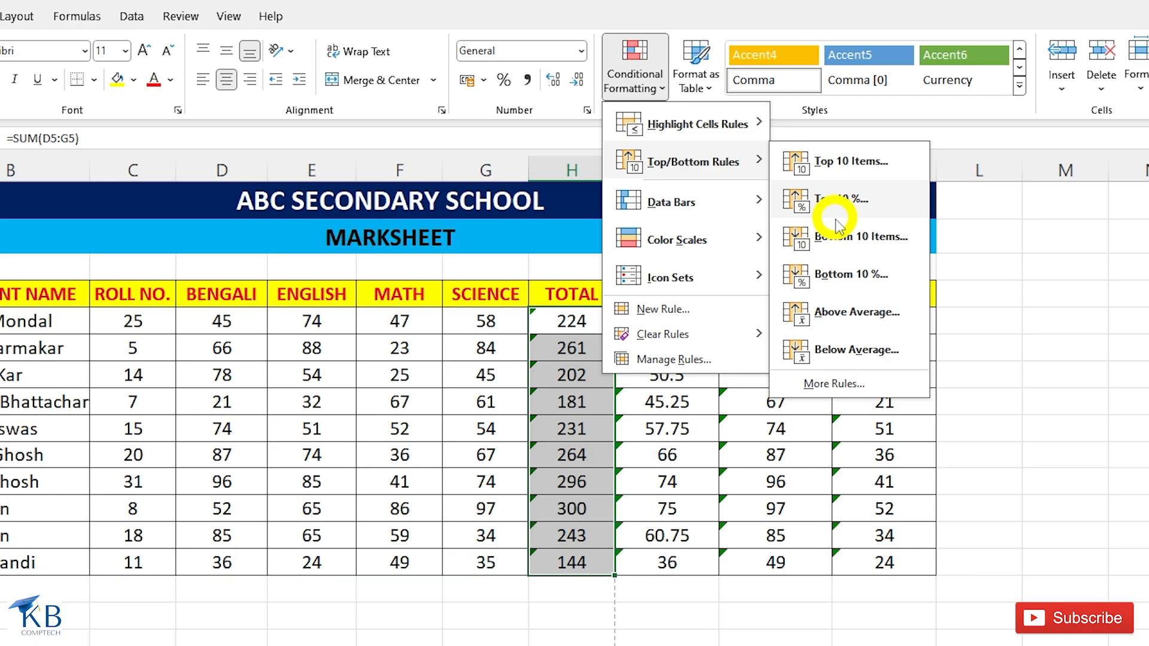
left_click(841, 238)
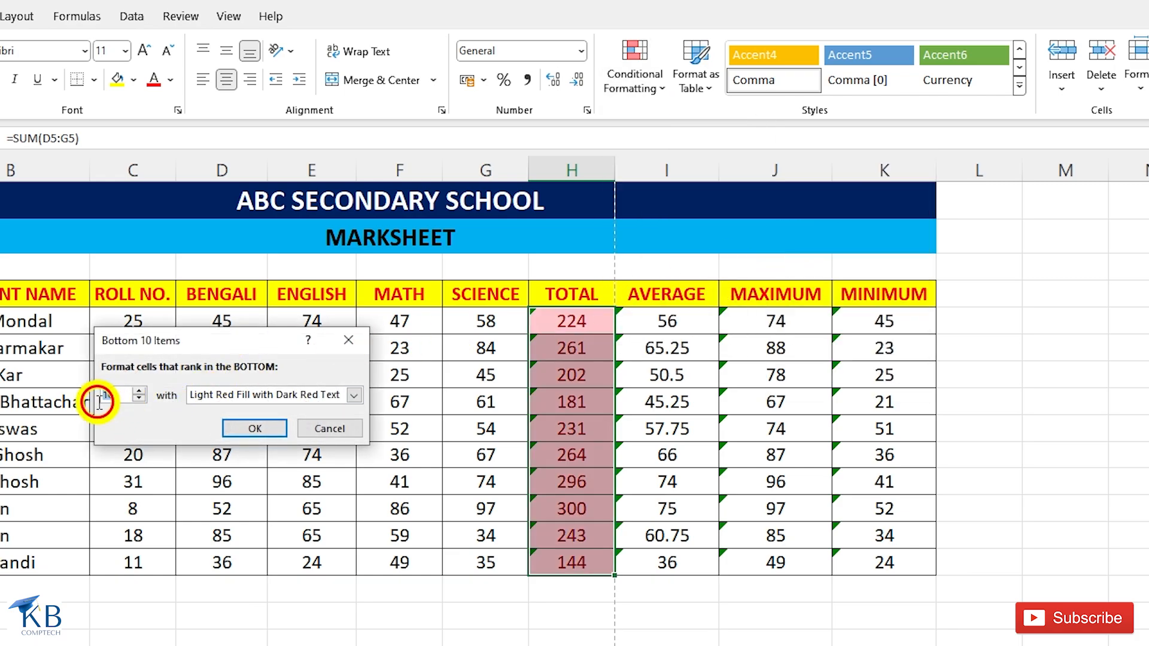
type("5")
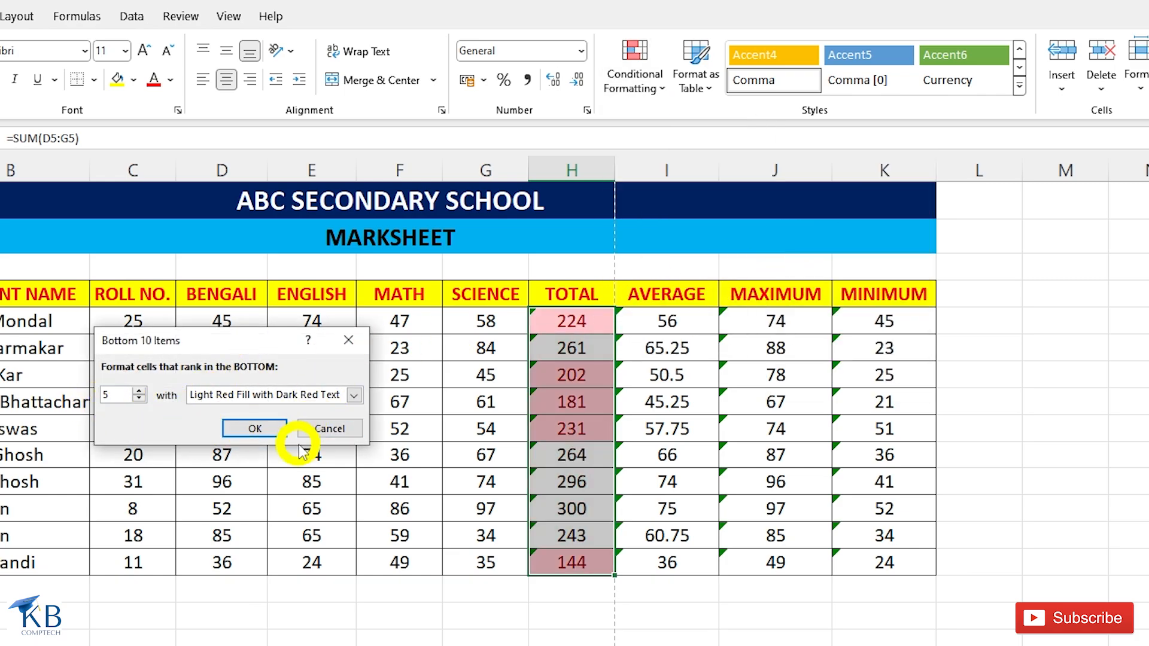
left_click(332, 428)
Preview an Above Average rule on the TOTAL values and cancel it without applying.
left_click(645, 83)
mouse_move(693, 161)
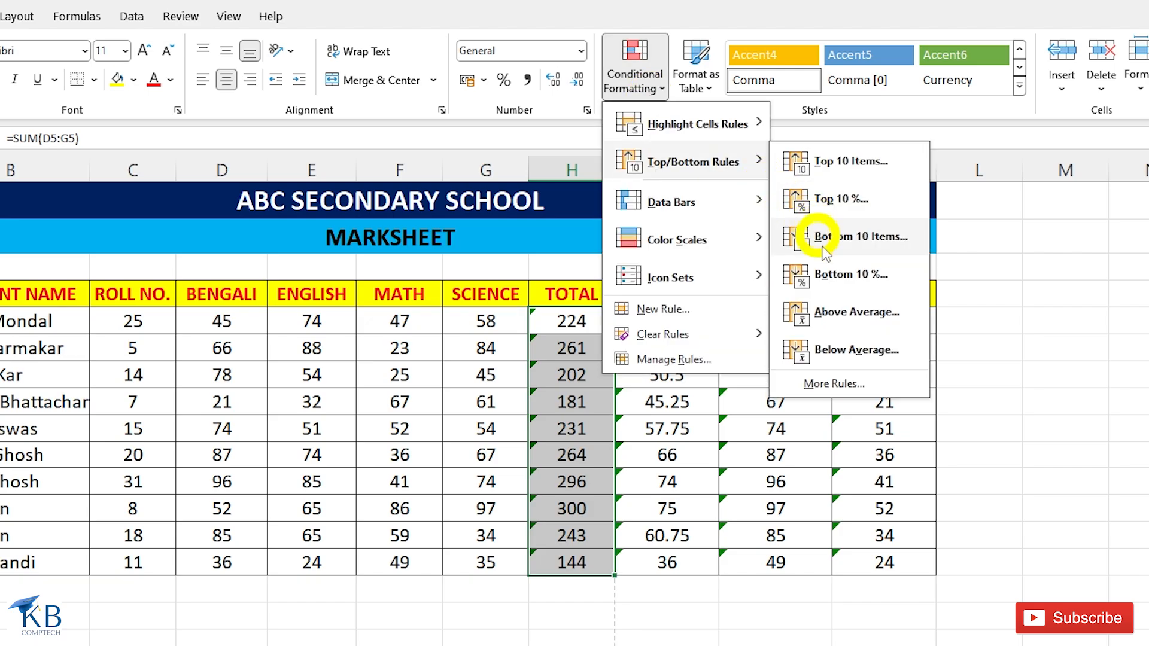
left_click(834, 323)
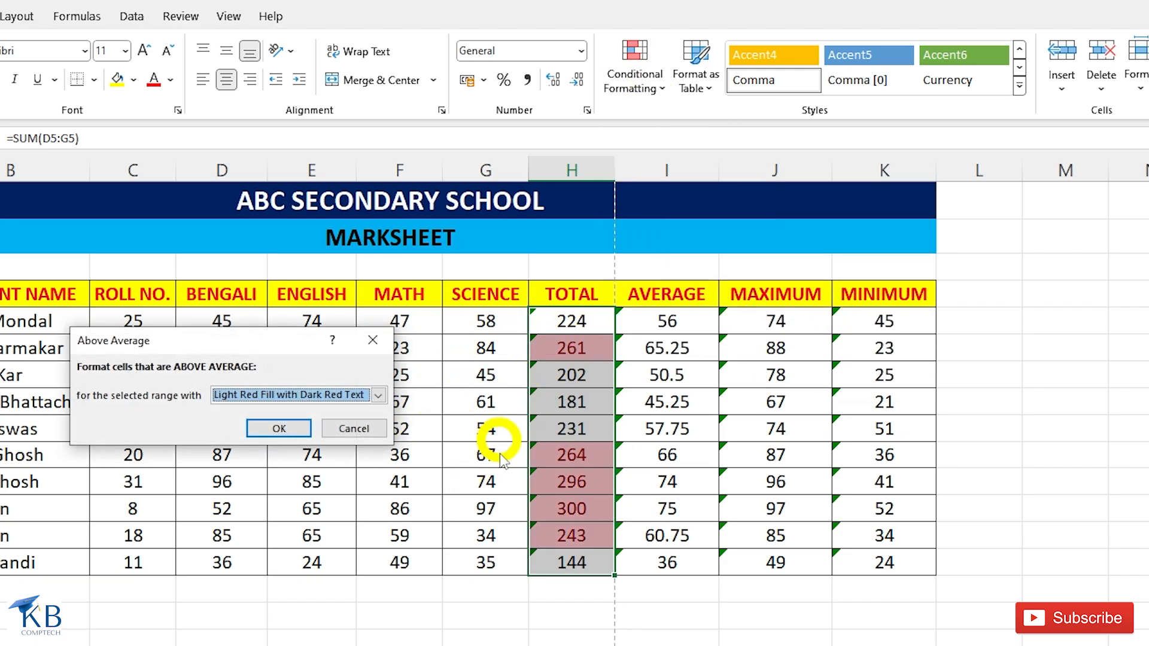
left_click(374, 428)
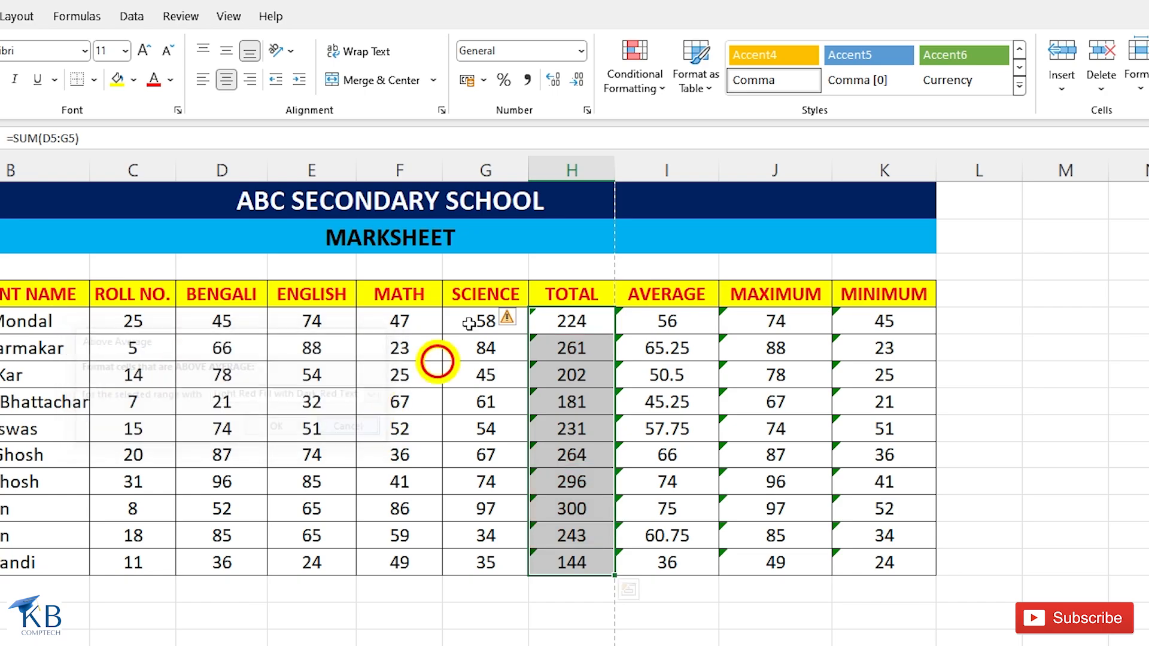
Preview a Below Average rule on the TOTAL values, look over its format options and cancel it.
left_click(642, 84)
mouse_move(718, 167)
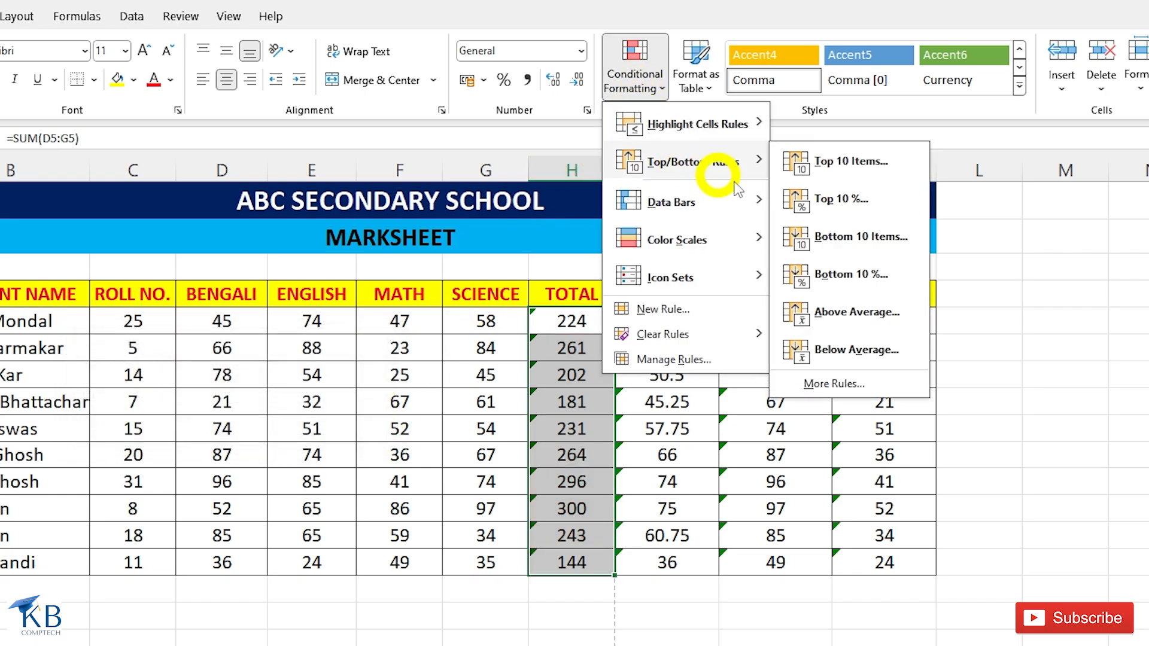
left_click(822, 347)
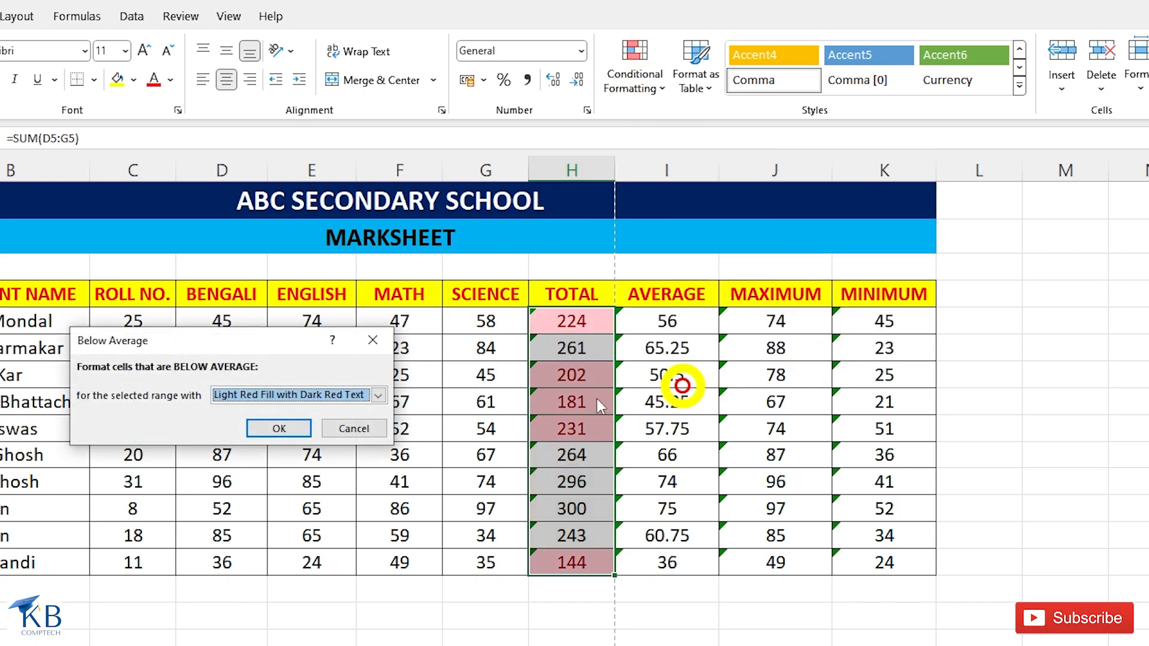
left_click(378, 395)
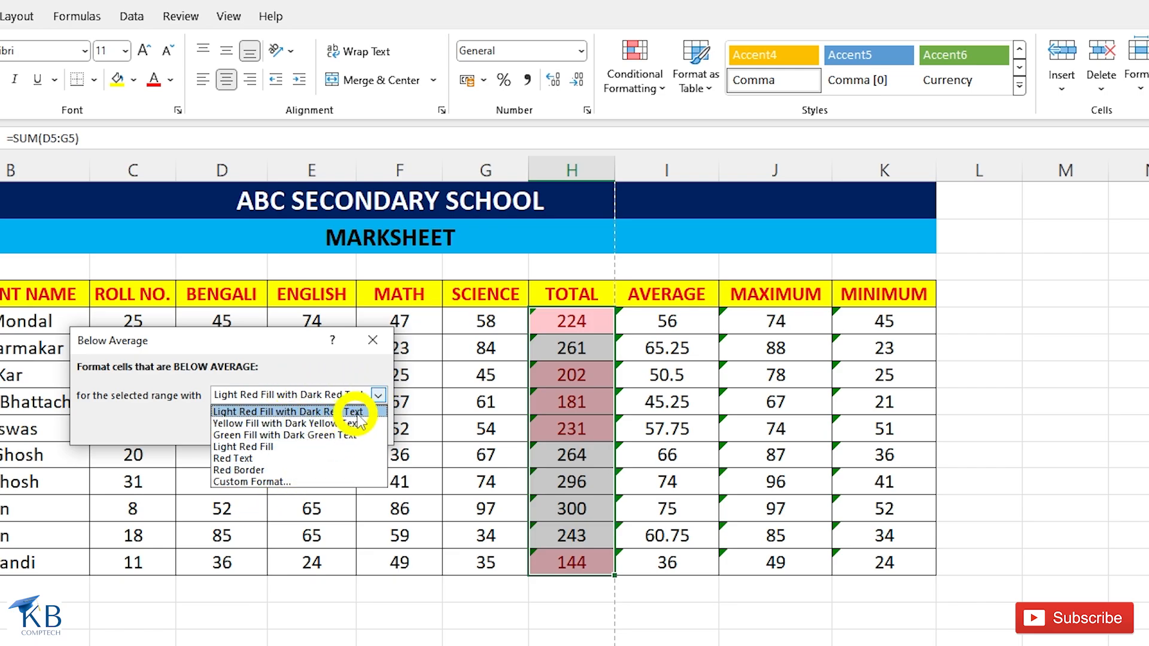
left_click(367, 430)
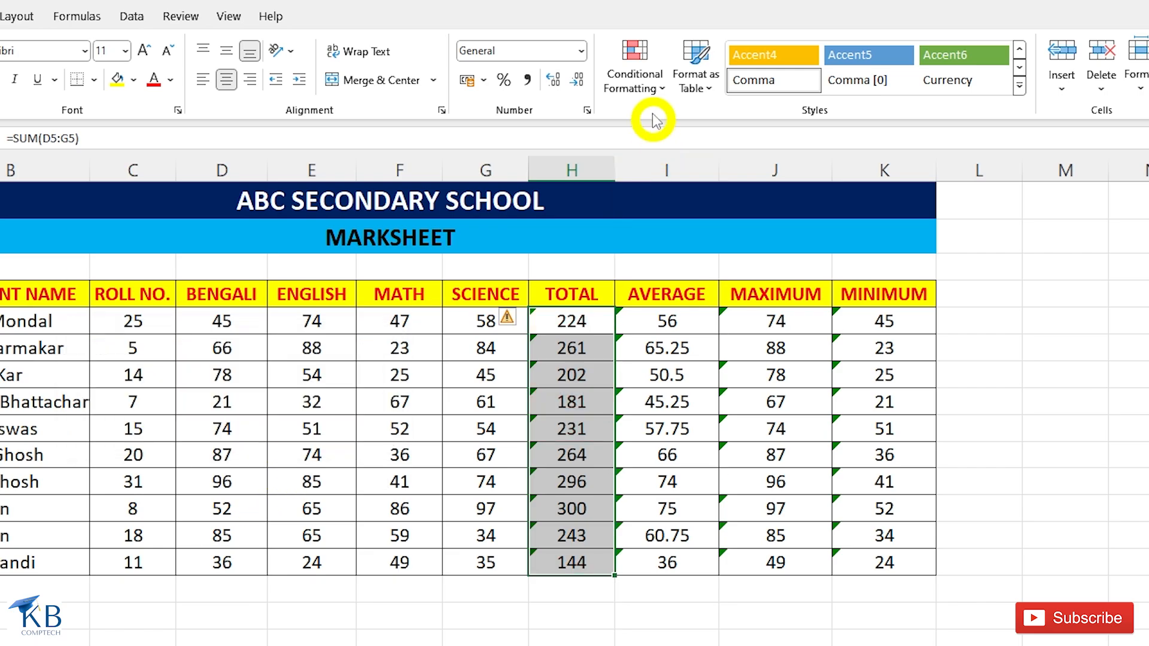
Add gradient-fill Red Data Bars to the TOTAL values.
left_click(654, 89)
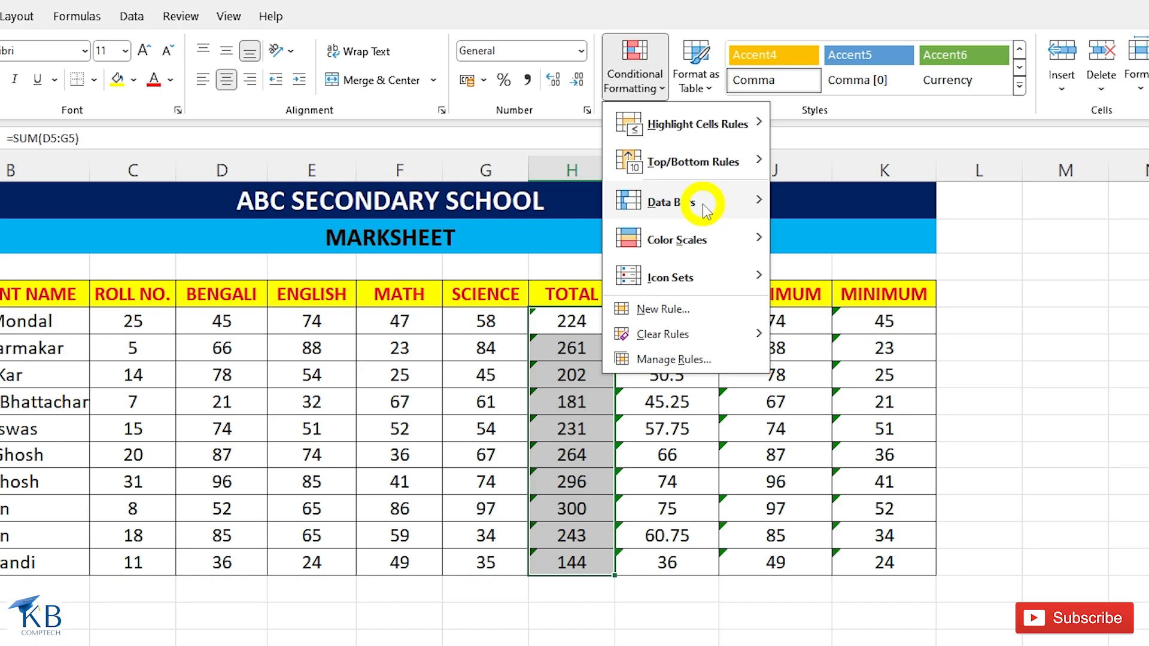
mouse_move(706, 210)
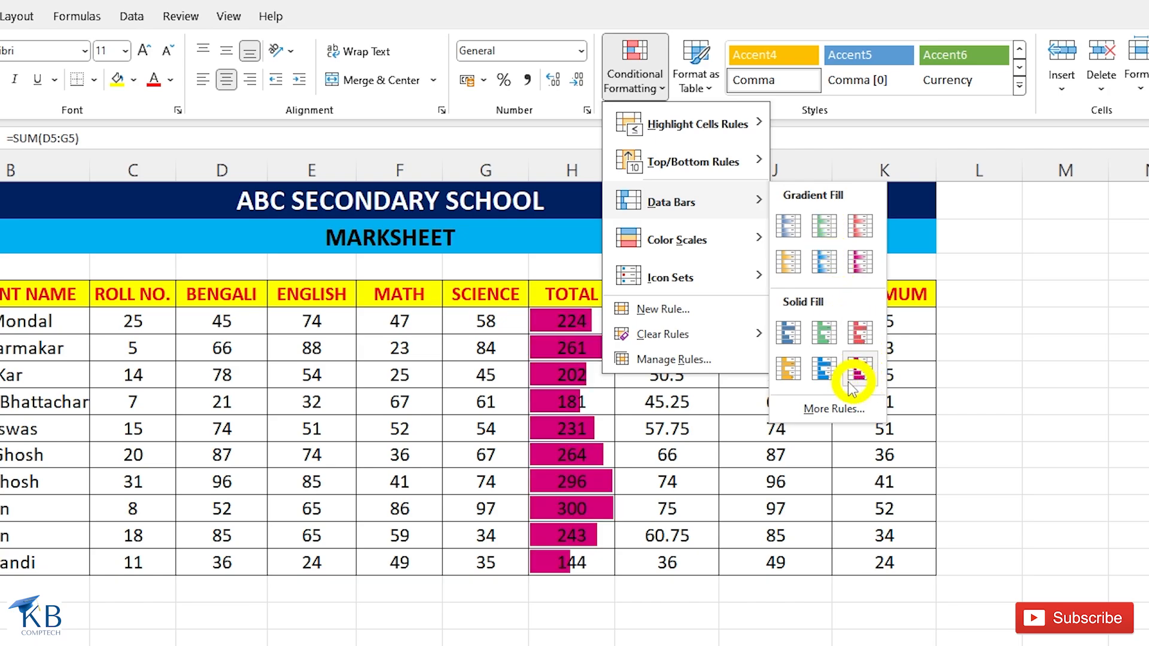
left_click(862, 227)
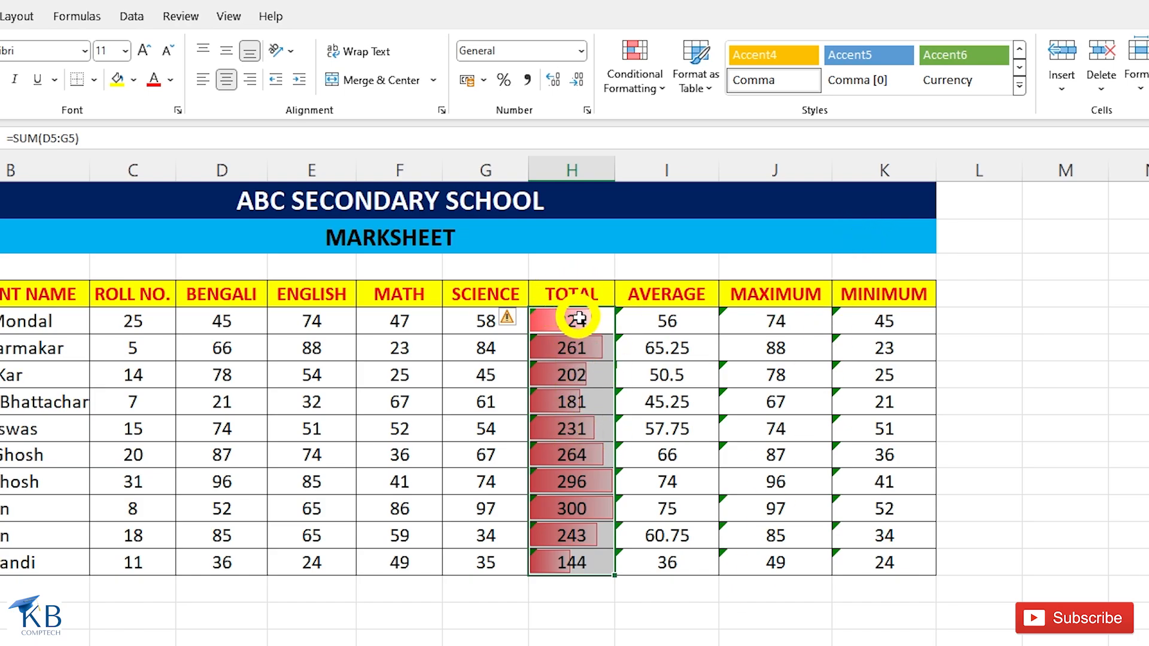
Open the rules manager for the TOTAL values, view the Data Bar rule's edit settings and cancel the edit.
left_click(644, 88)
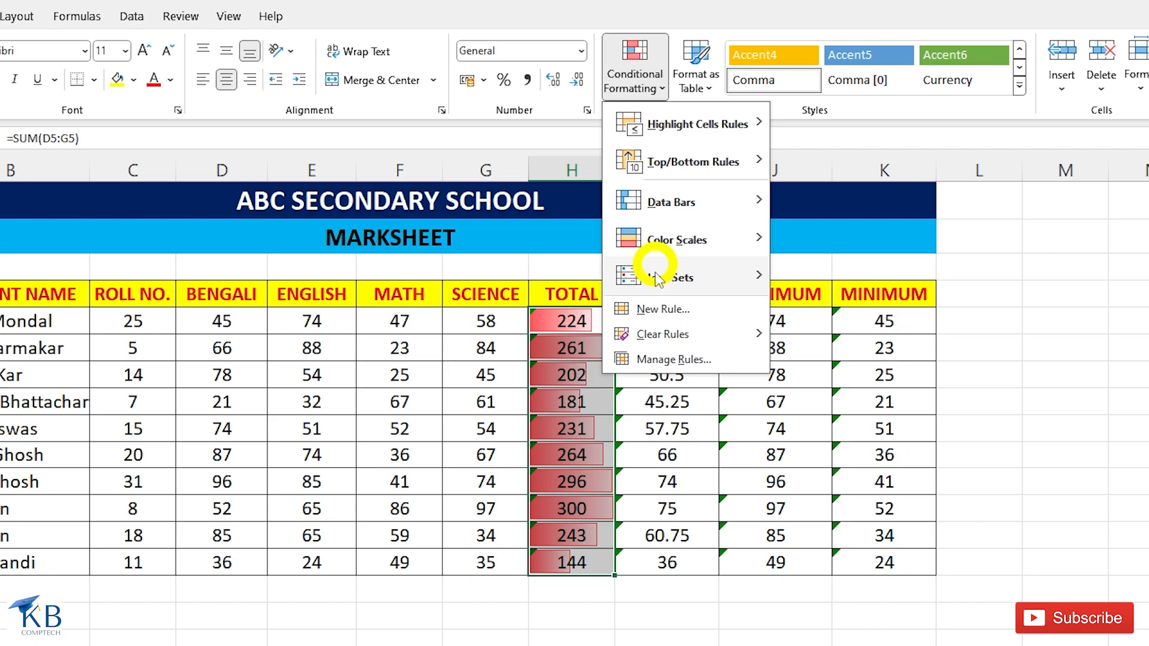
left_click(658, 360)
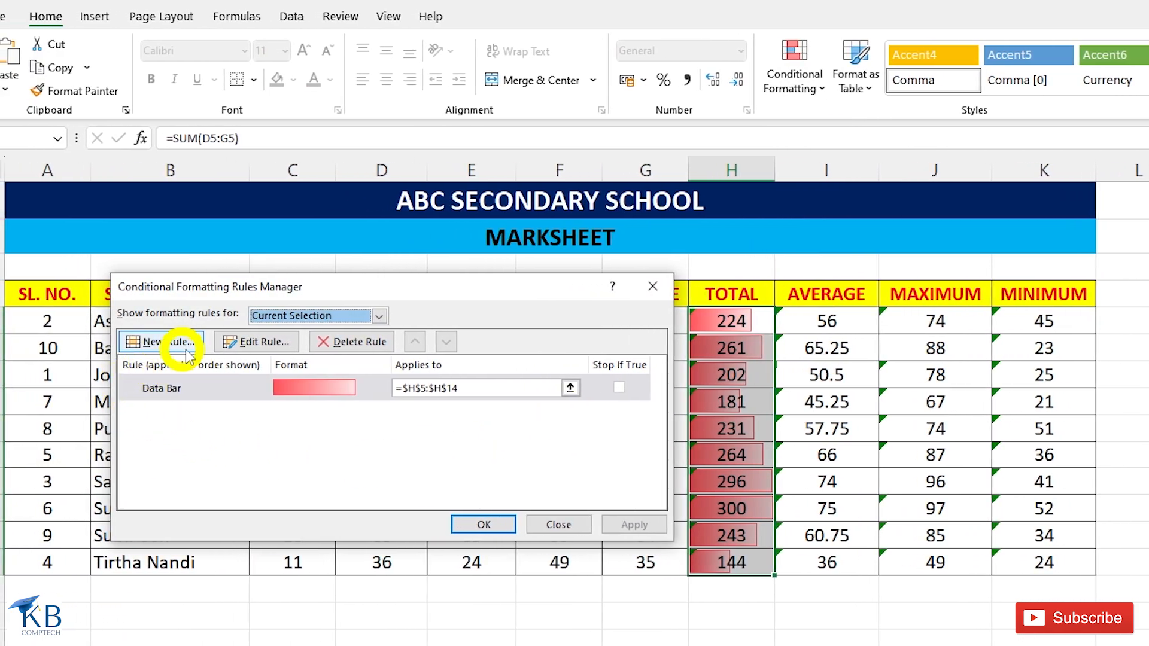
left_click(264, 346)
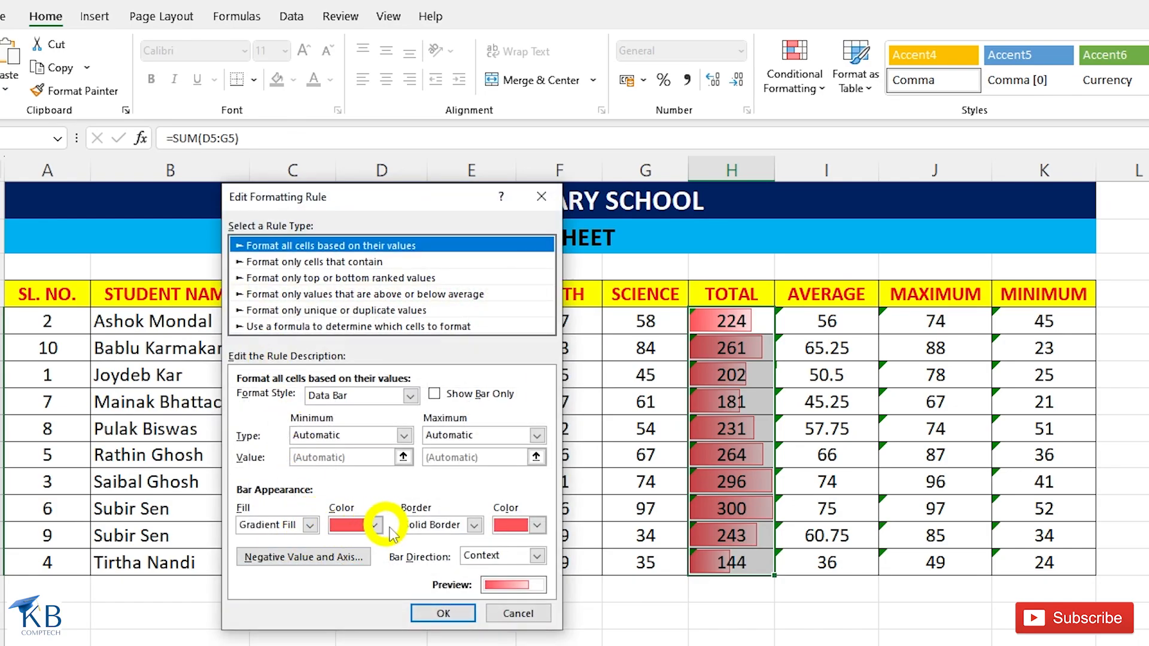
left_click(515, 613)
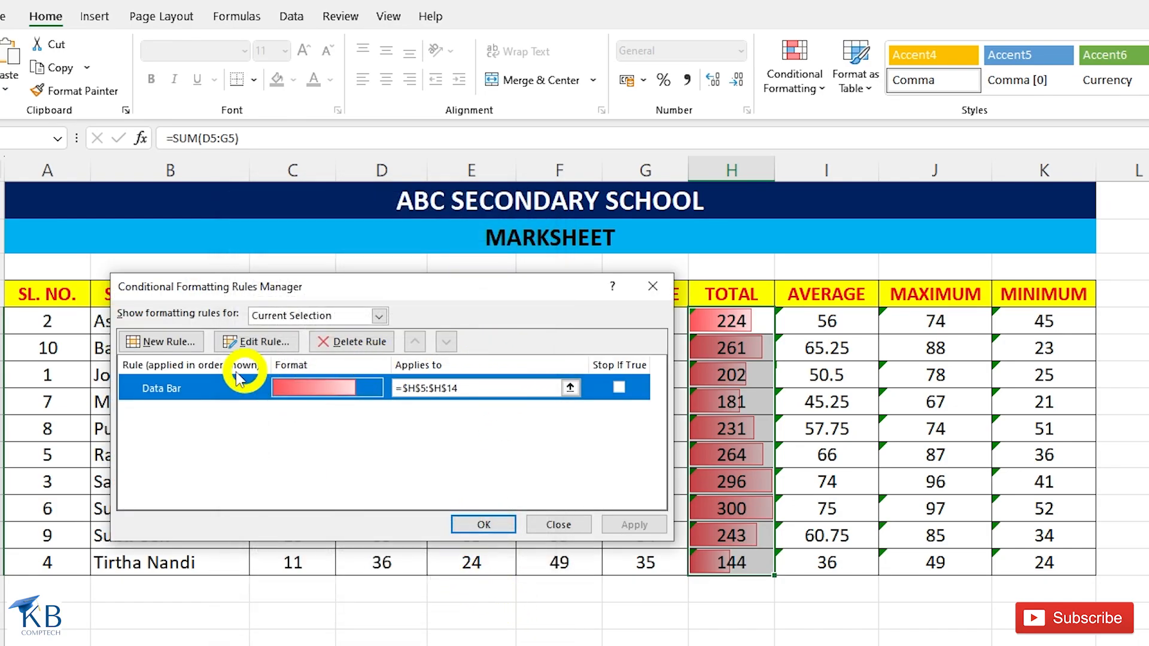
Add a 2-Color Scale rule to the TOTAL values with red for the lowest value and yellow for the highest.
left_click(151, 342)
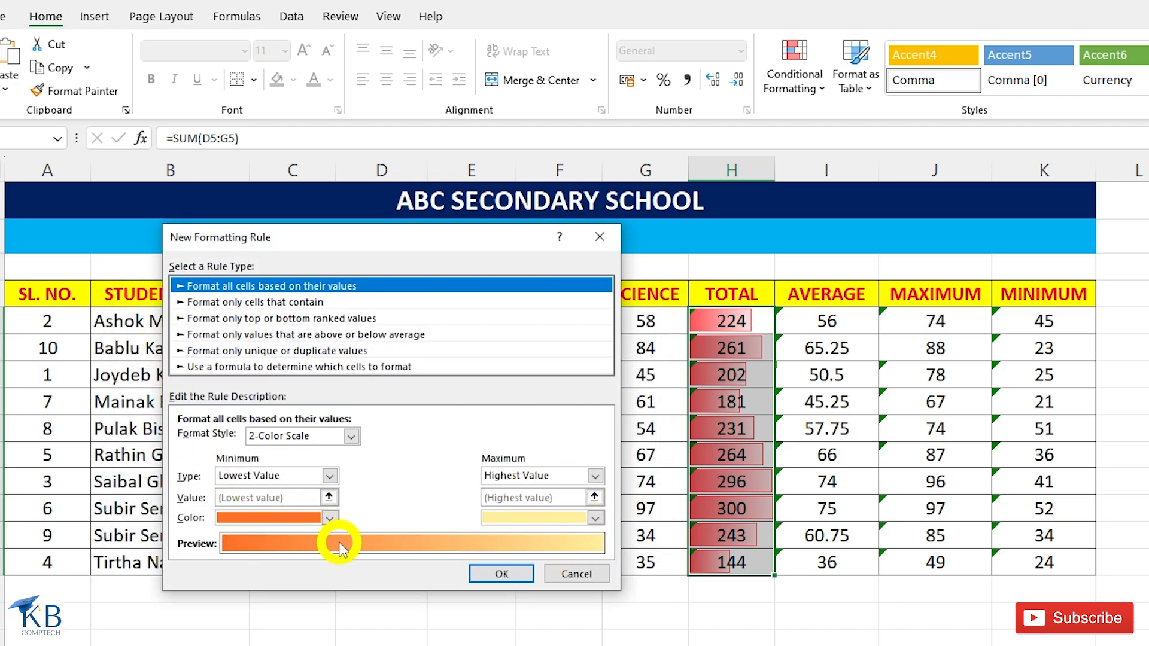
left_click(329, 518)
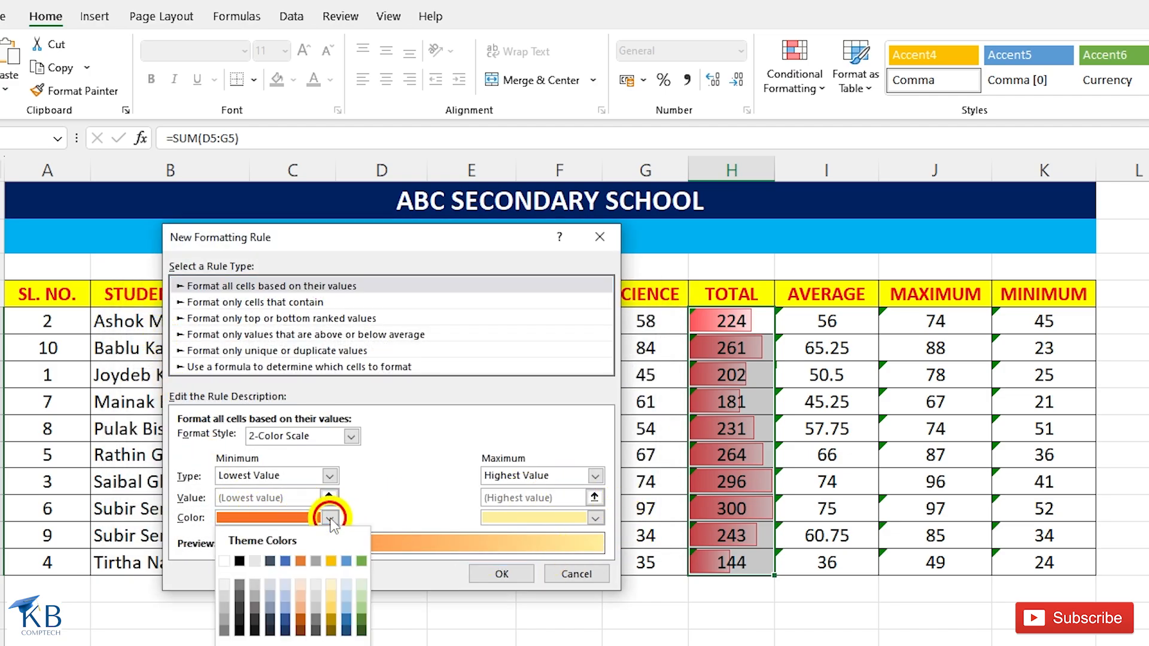
left_click(224, 645)
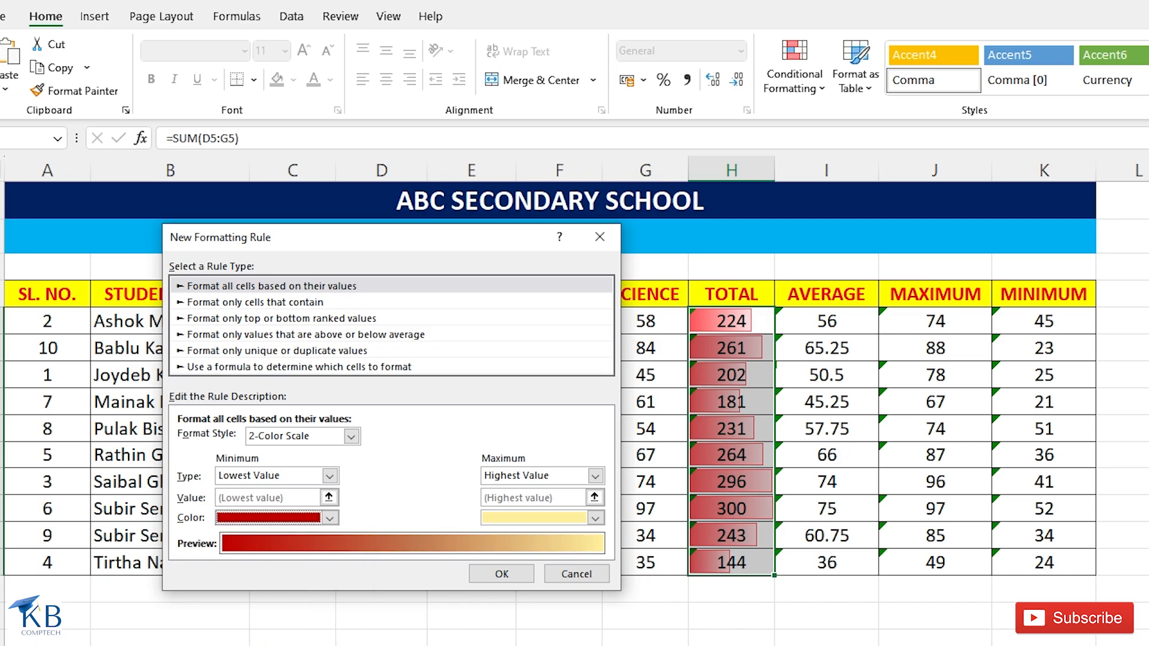
left_click(330, 518)
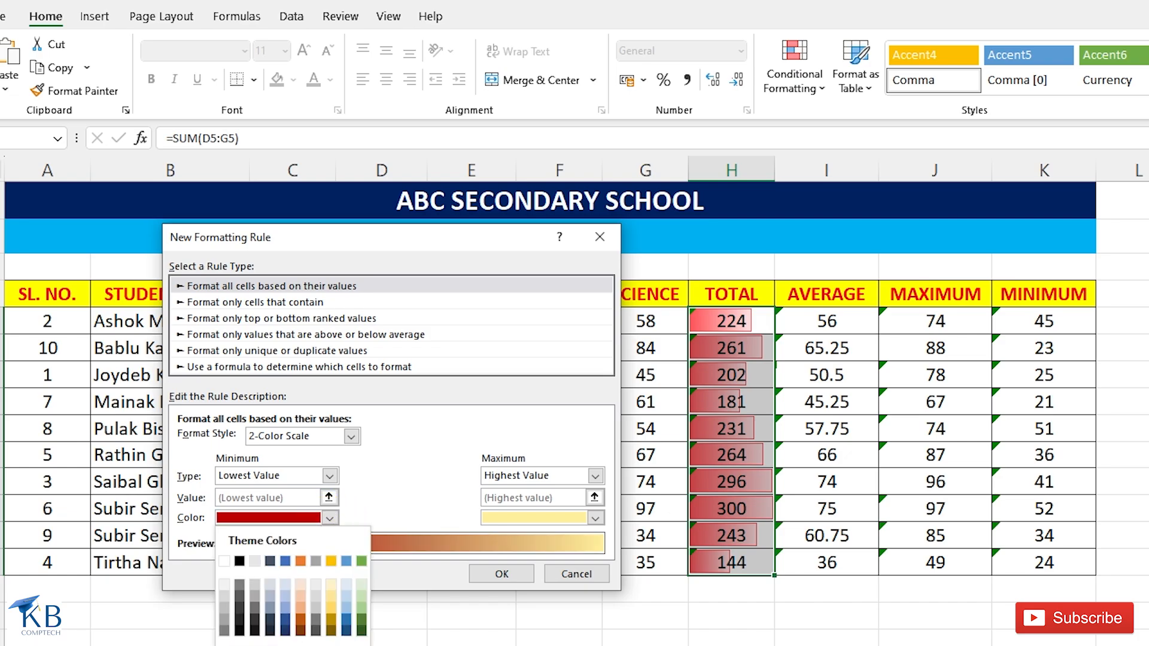
left_click(239, 645)
left_click(595, 518)
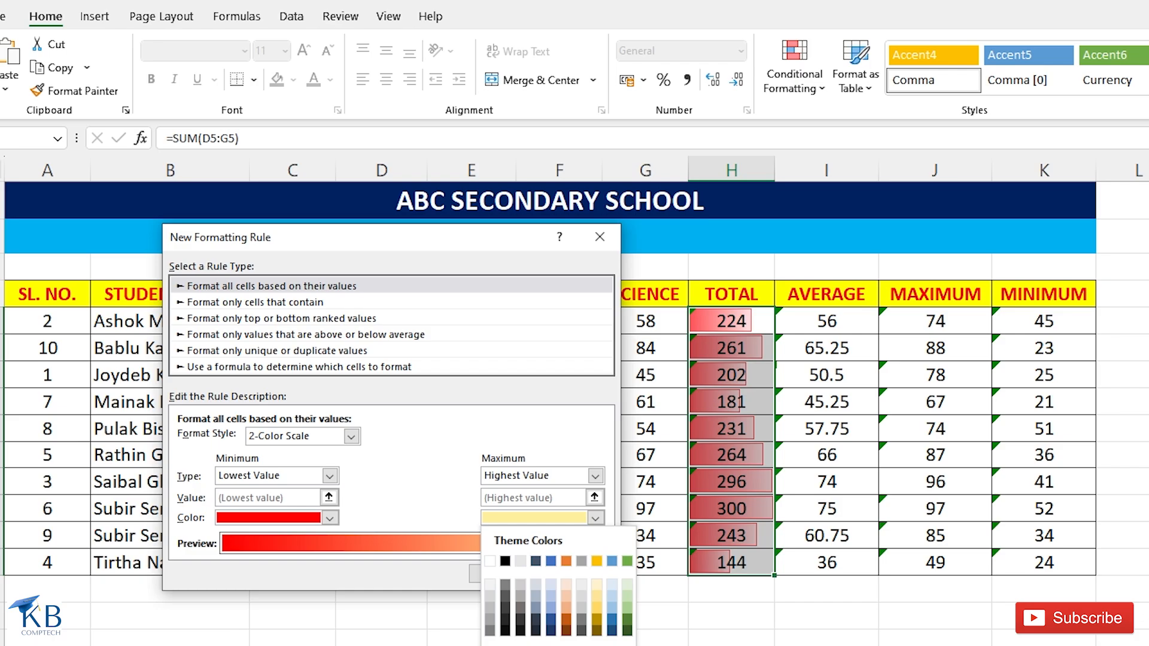
left_click(536, 645)
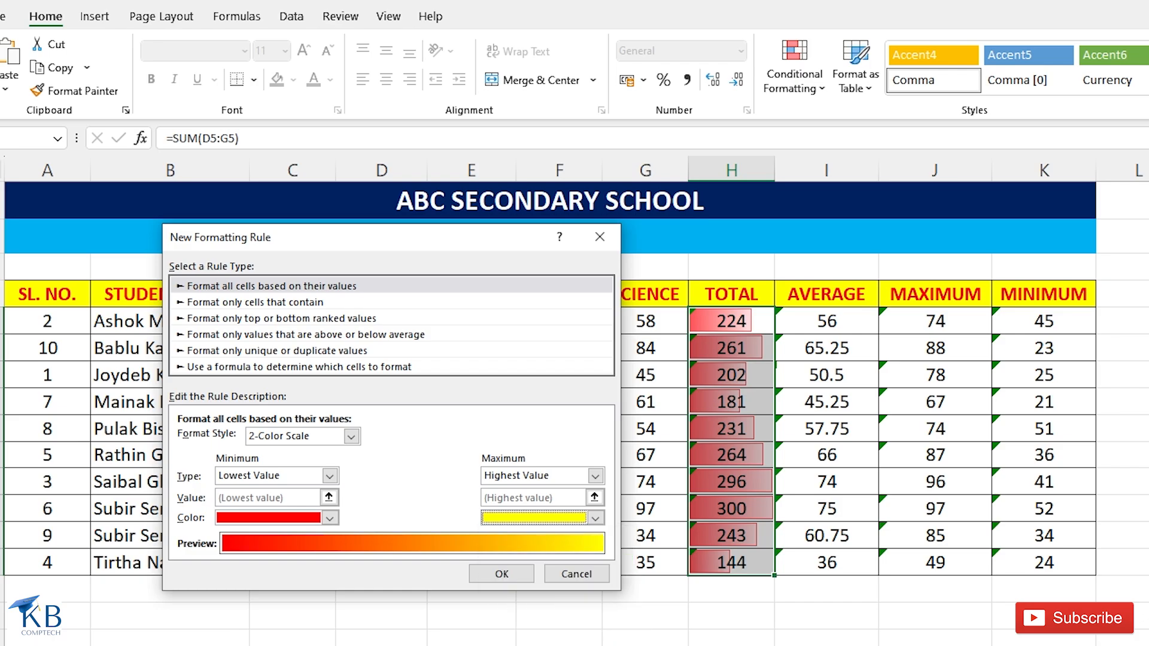
left_click(503, 574)
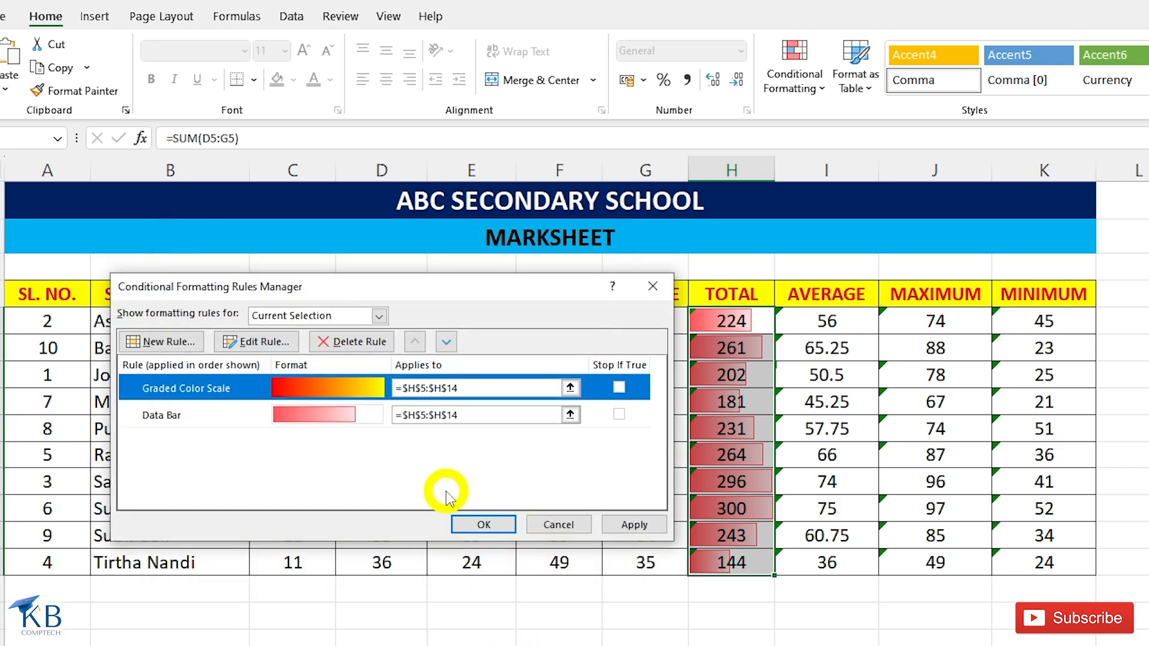
left_click(484, 525)
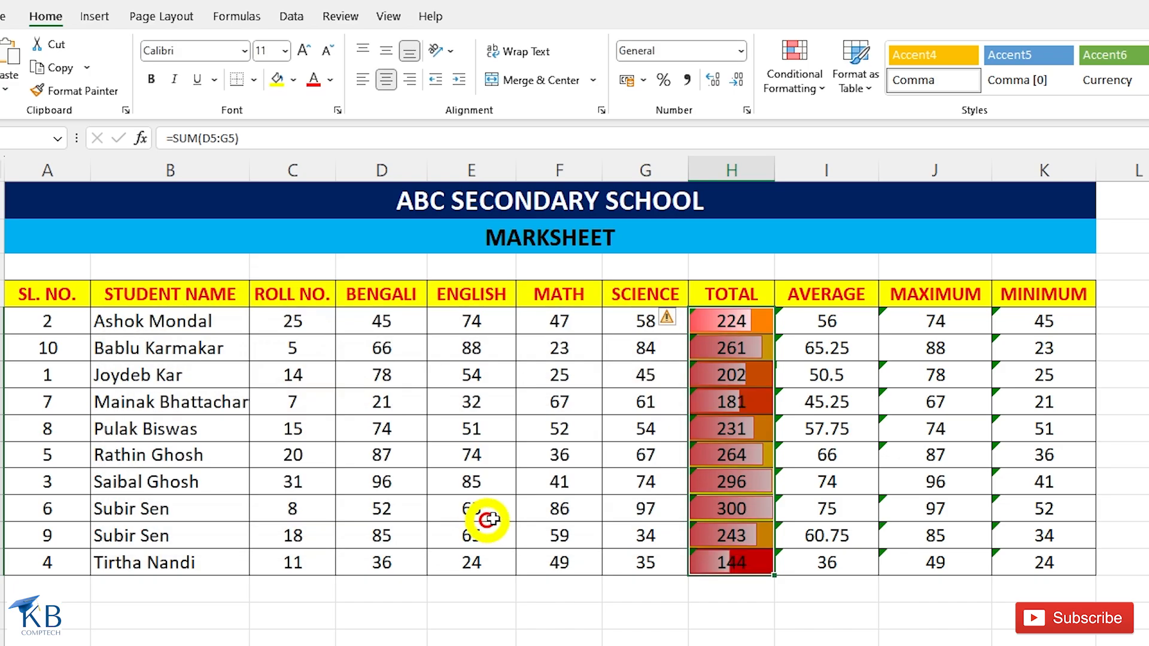
left_click(698, 402)
left_click(500, 454)
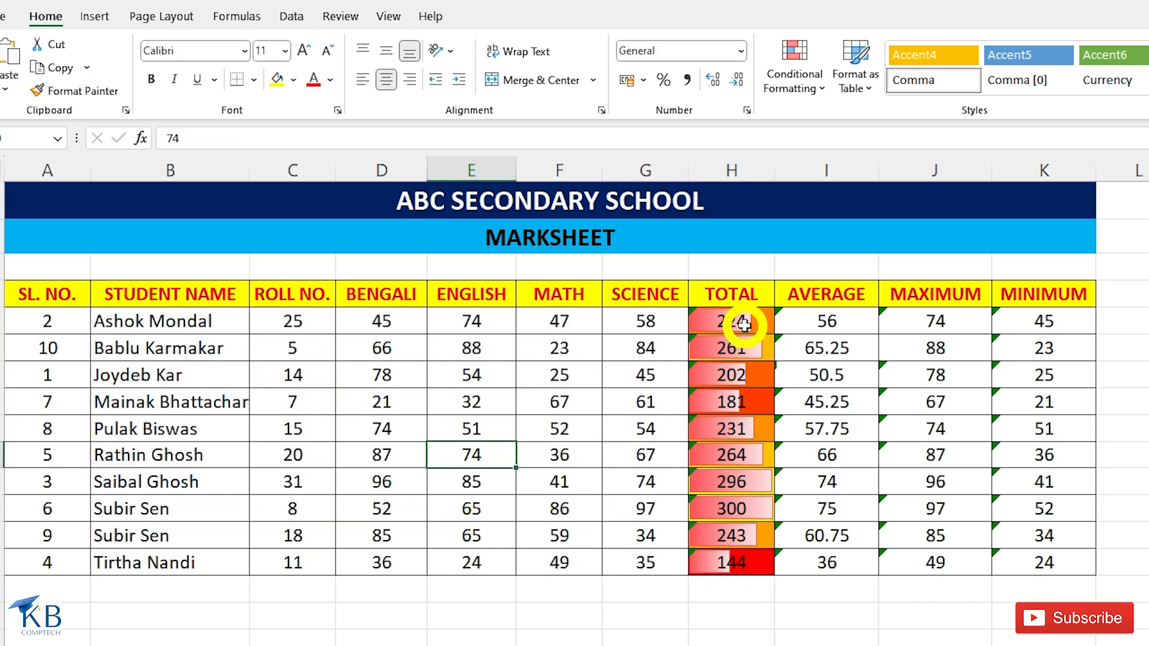
Clear the conditional formatting rules from the TOTAL values in H5:H14.
left_click_drag(743, 321, 742, 491)
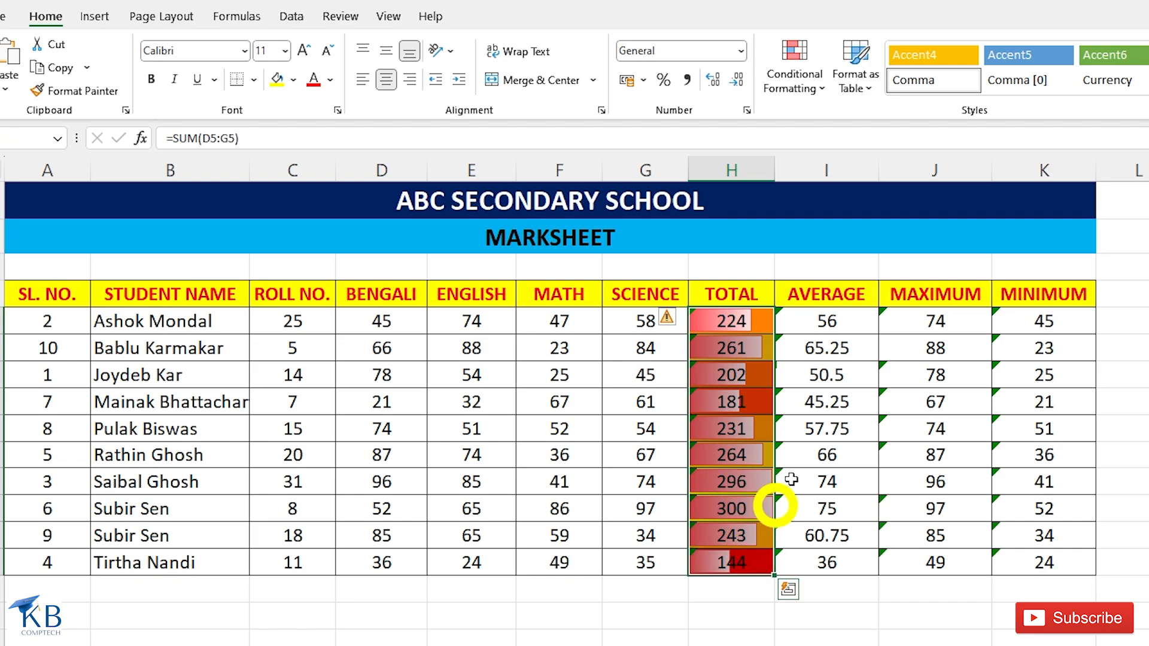
left_click(805, 83)
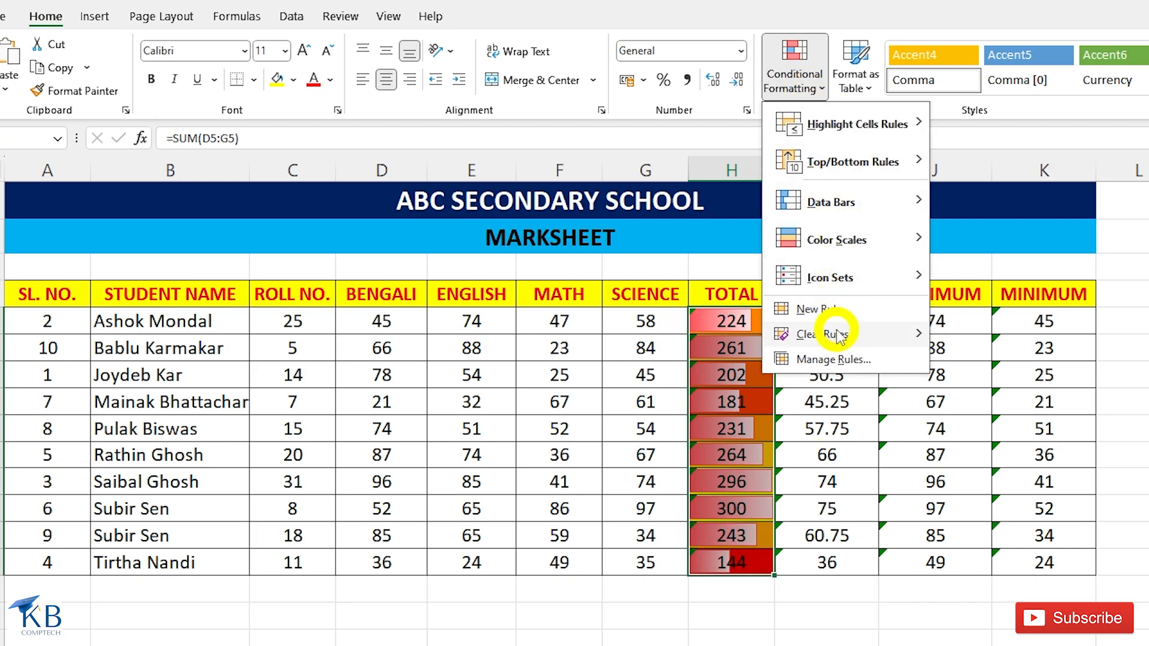
mouse_move(862, 332)
left_click(1054, 339)
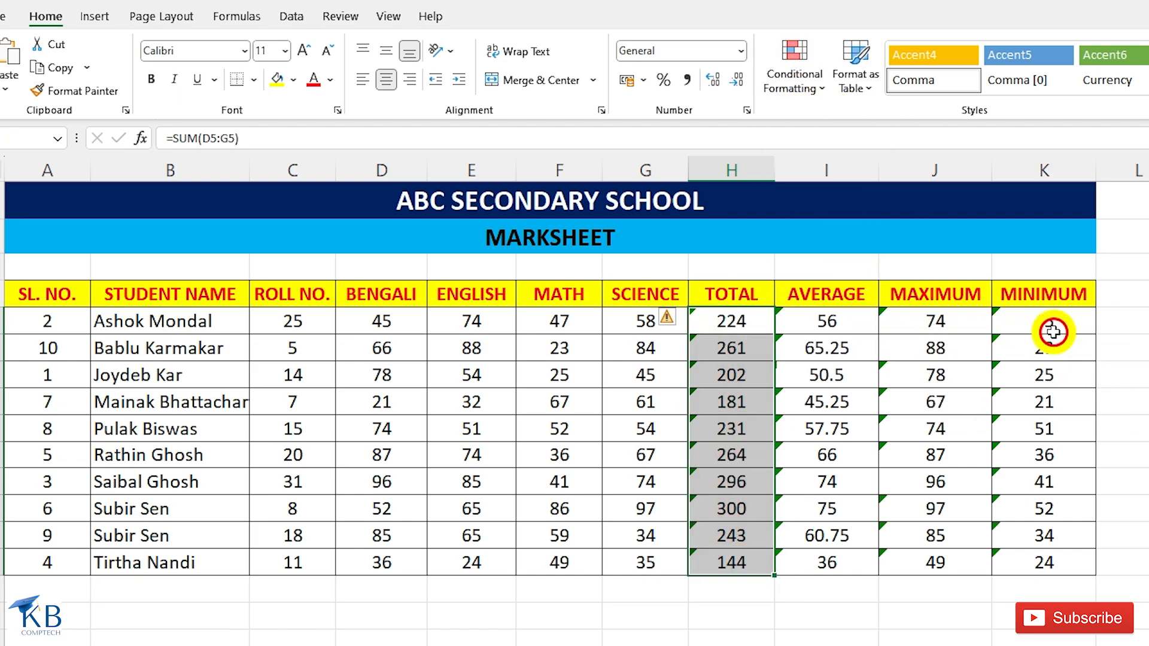
Apply the Red - Yellow - Green Color Scale to the TOTAL values.
left_click(806, 90)
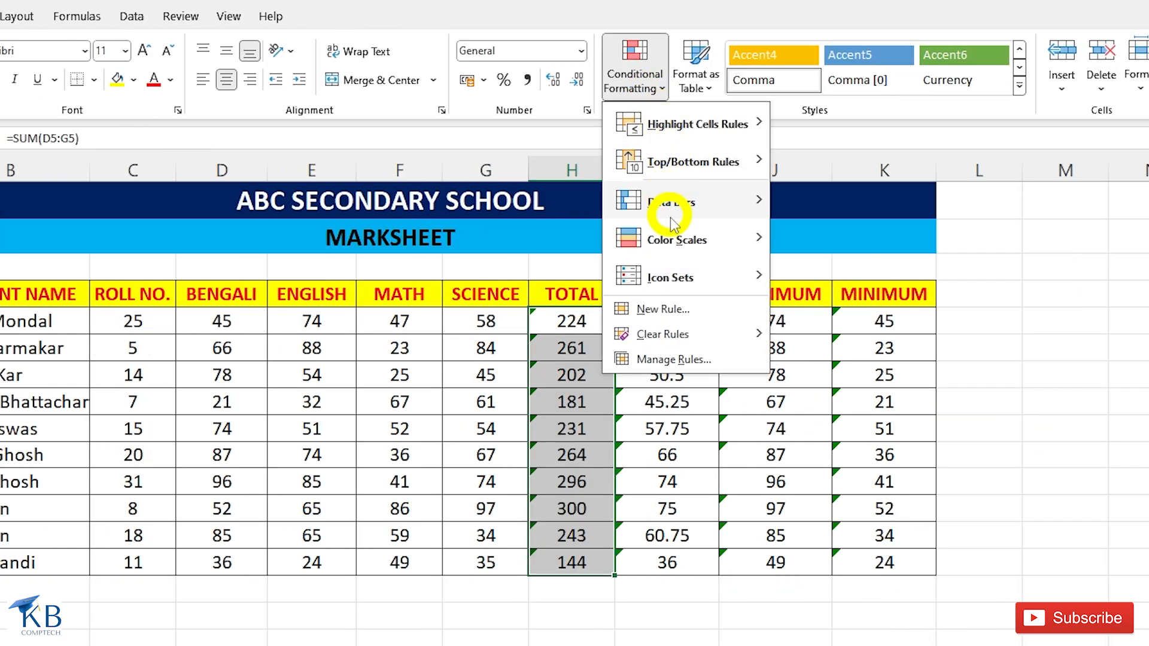
mouse_move(674, 247)
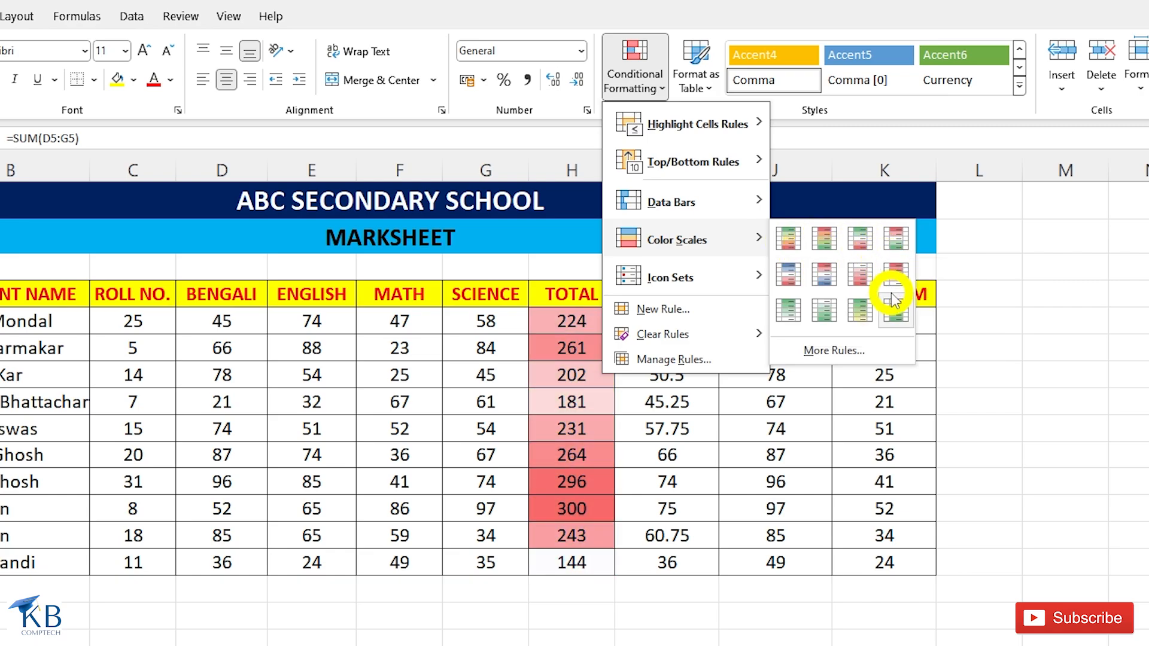
left_click(826, 239)
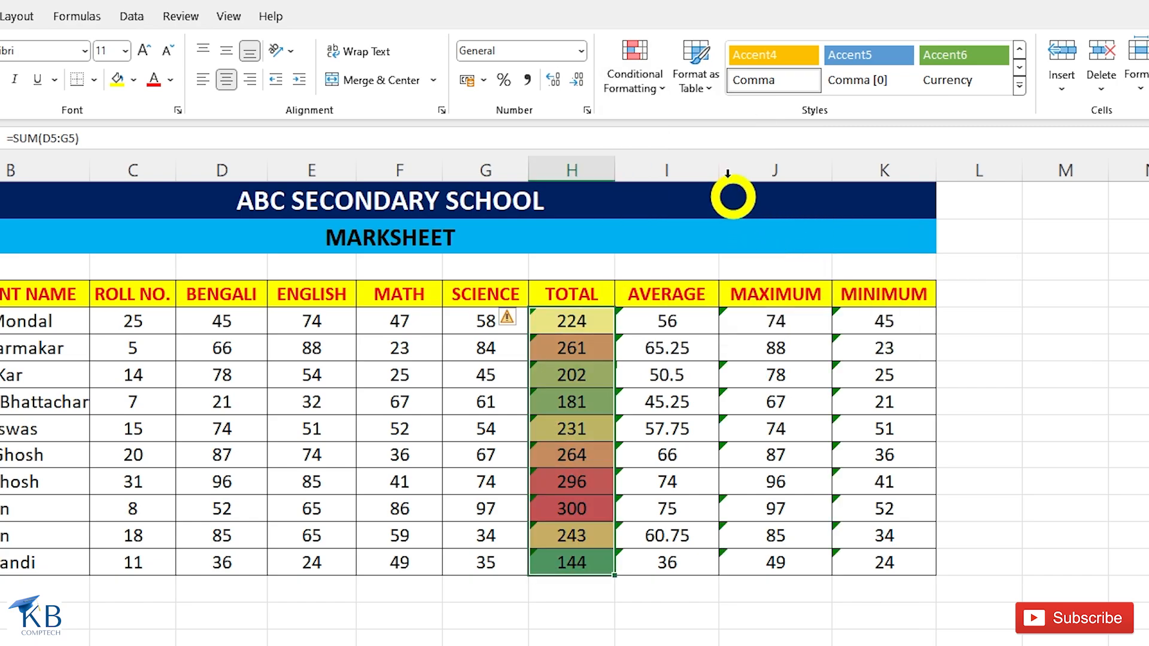
Edit the TOTAL values' color scale rule to use blue for the minimum and yellow for the maximum.
left_click(652, 88)
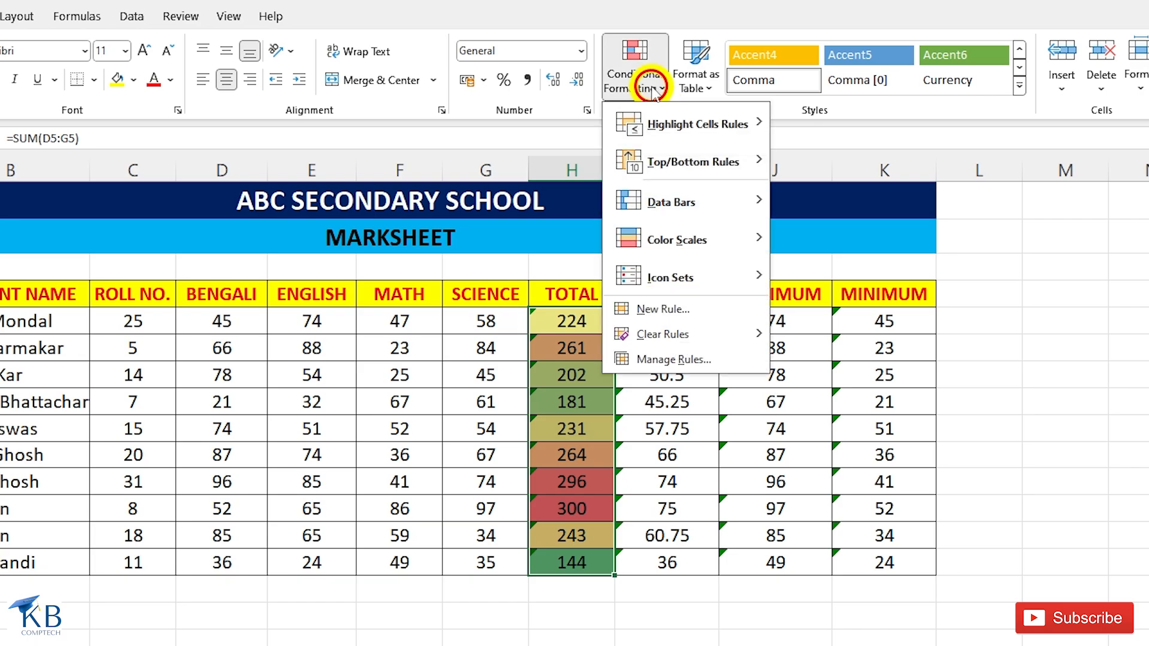
left_click(674, 360)
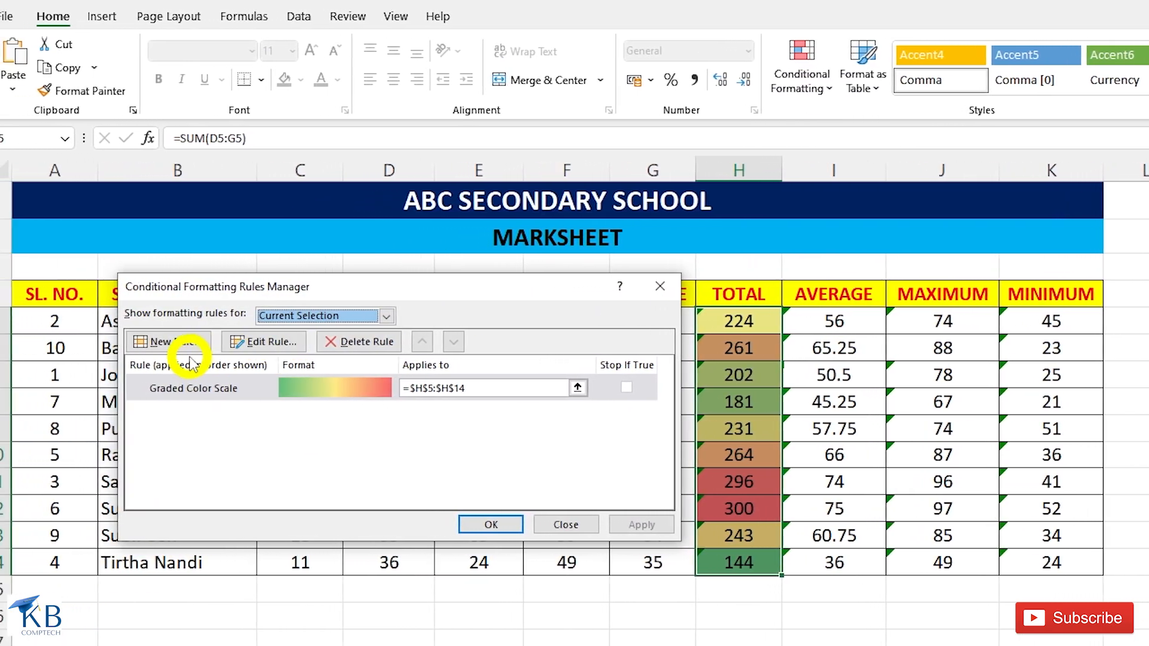
left_click(176, 347)
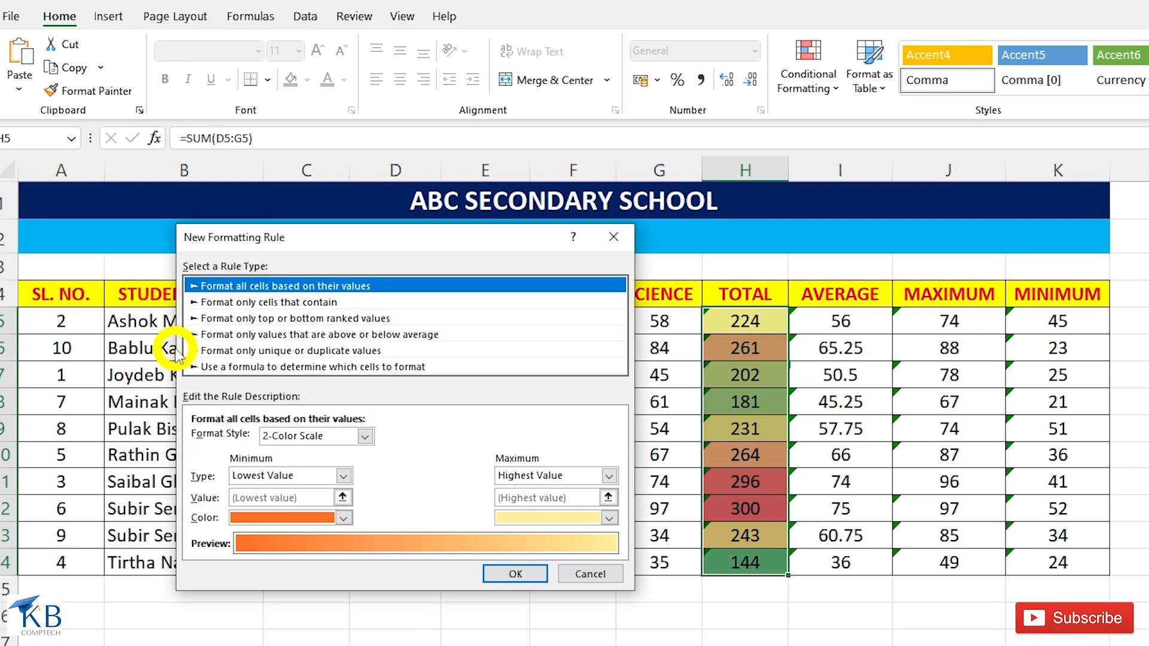
left_click(604, 570)
left_click(258, 341)
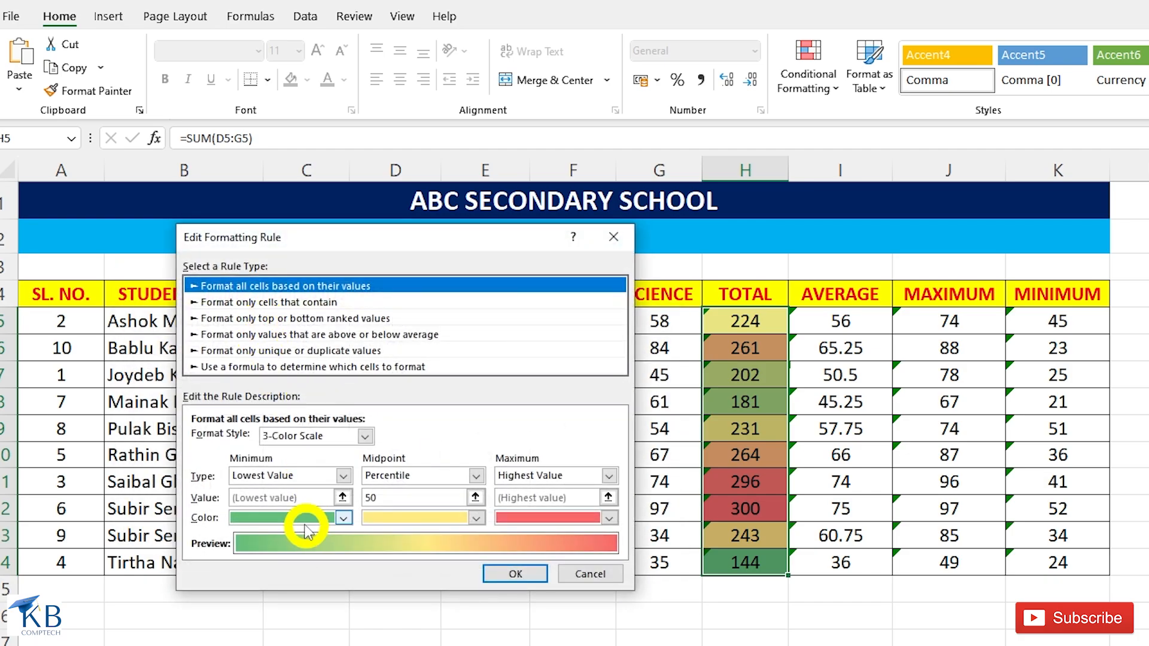
left_click(344, 518)
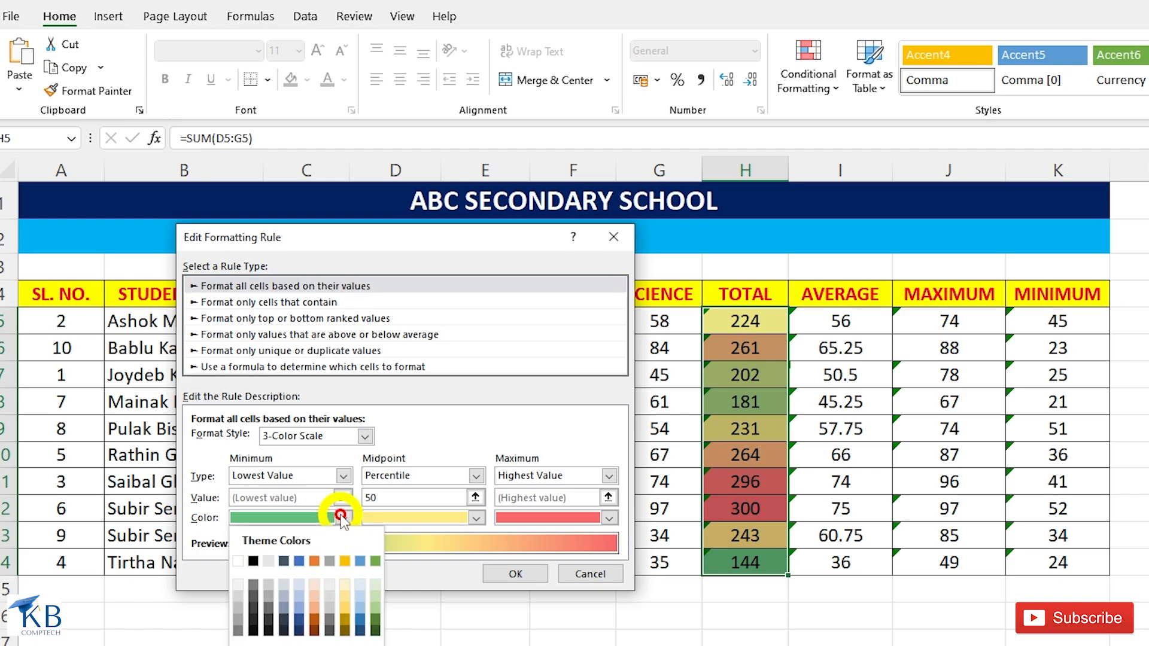
left_click(360, 622)
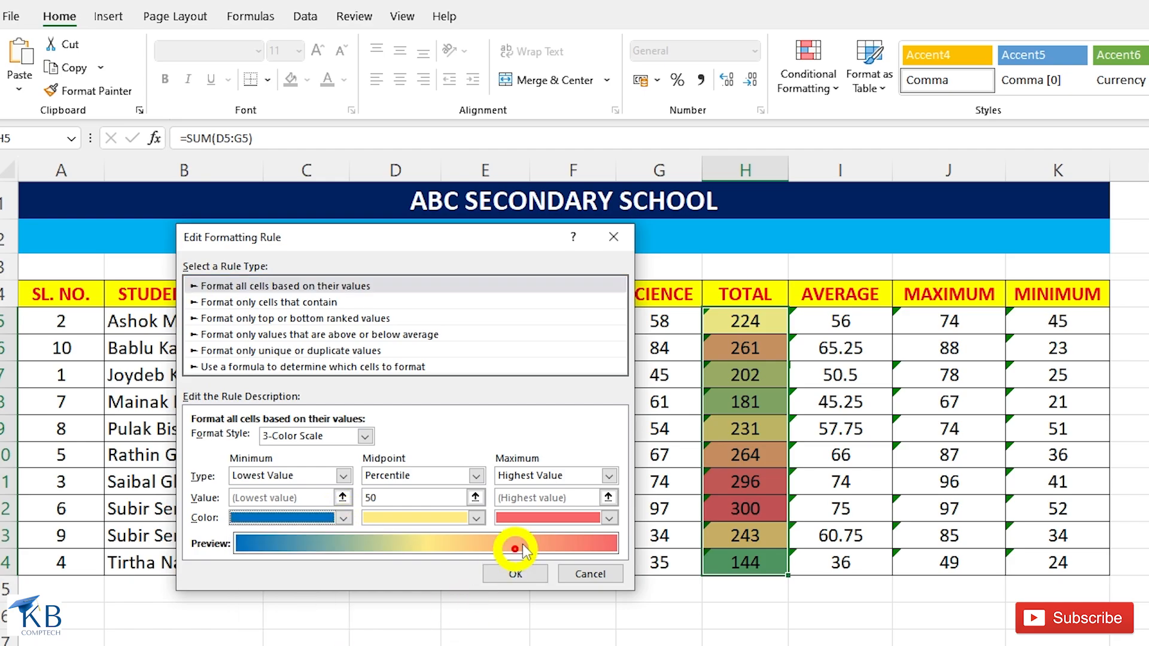
left_click(609, 518)
left_click(549, 645)
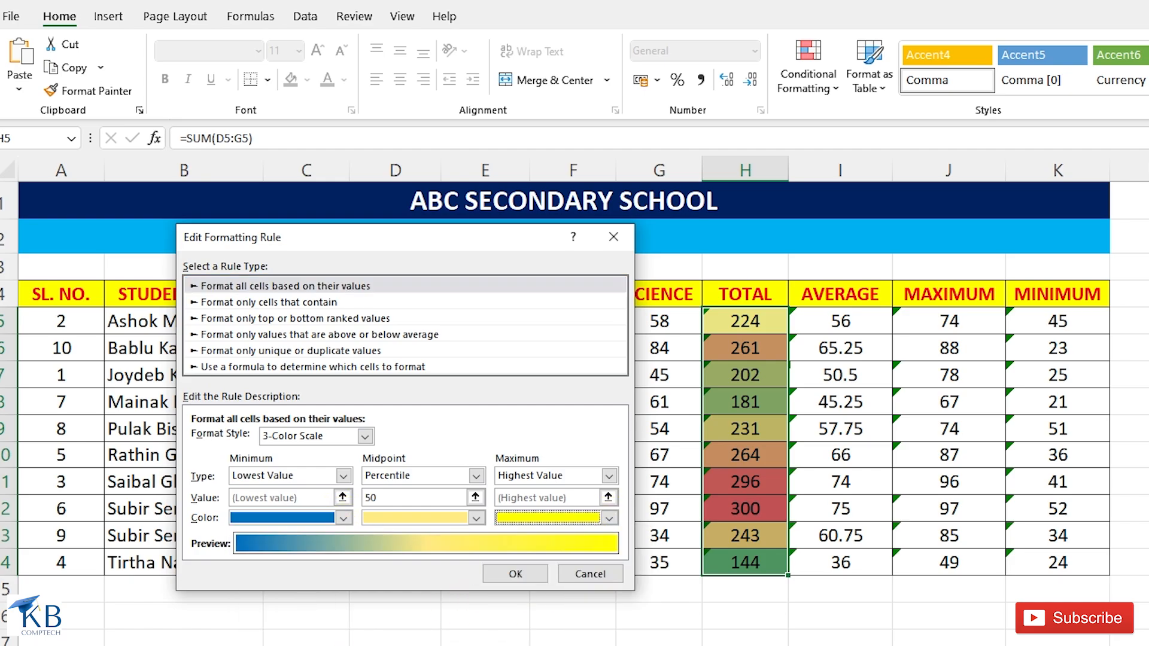
left_click(514, 573)
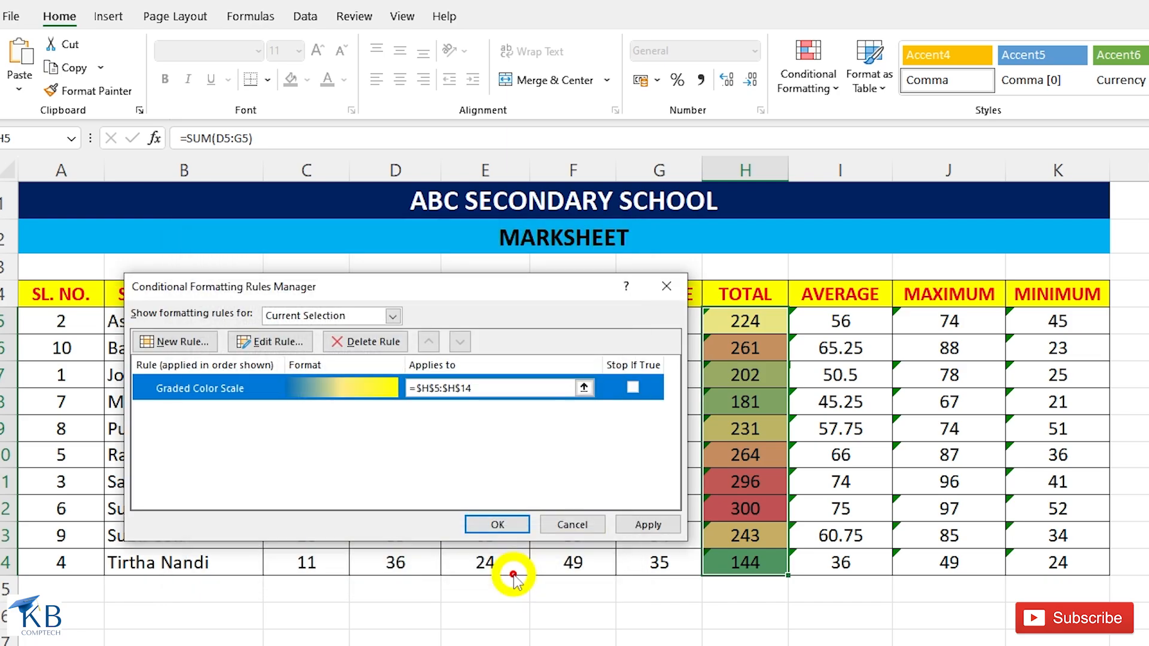
left_click(498, 525)
left_click(749, 320)
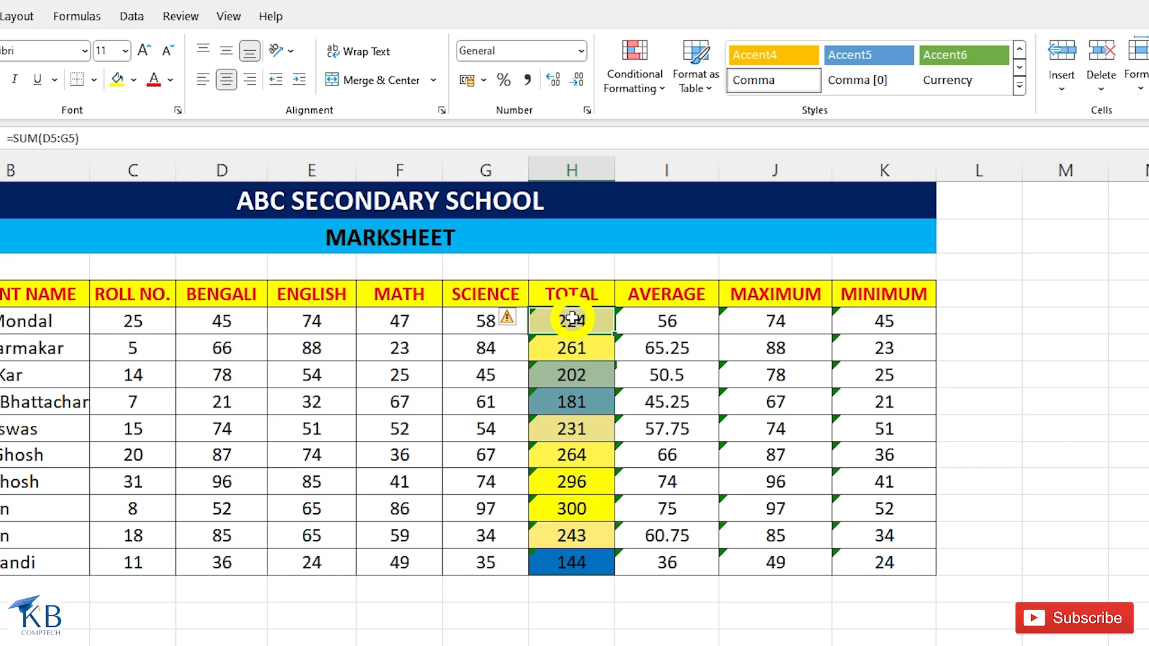
Clear the conditional formatting rules from the TOTAL values in H5:H14.
key("ctrl+shift+Down")
left_click(659, 81)
mouse_move(681, 341)
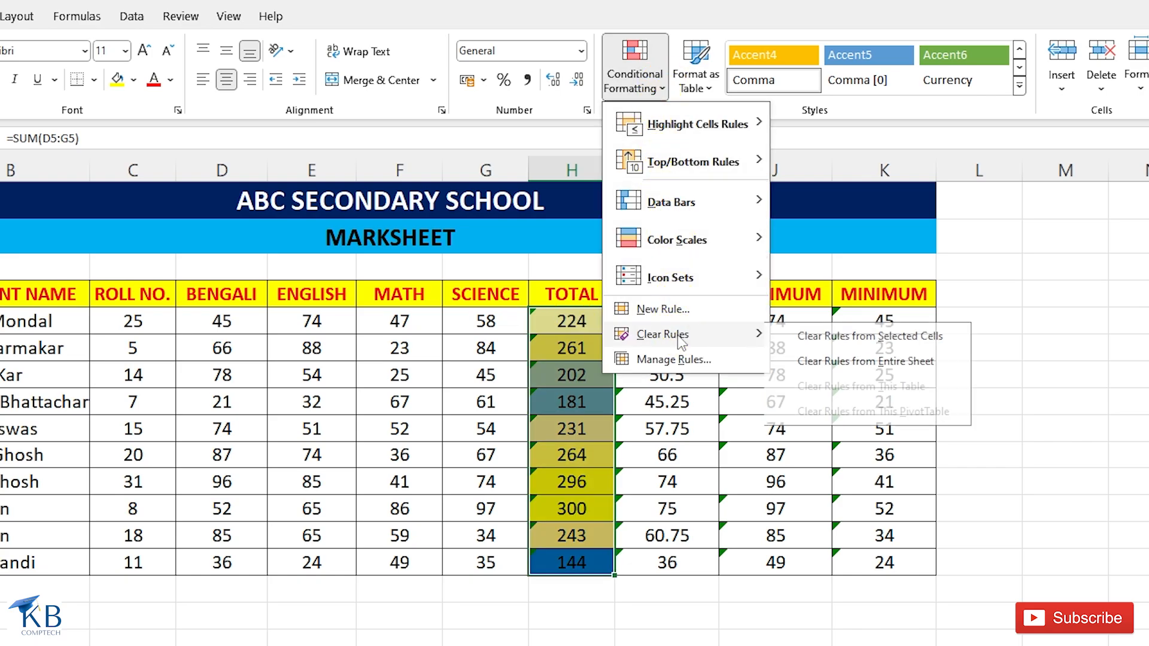
left_click(893, 352)
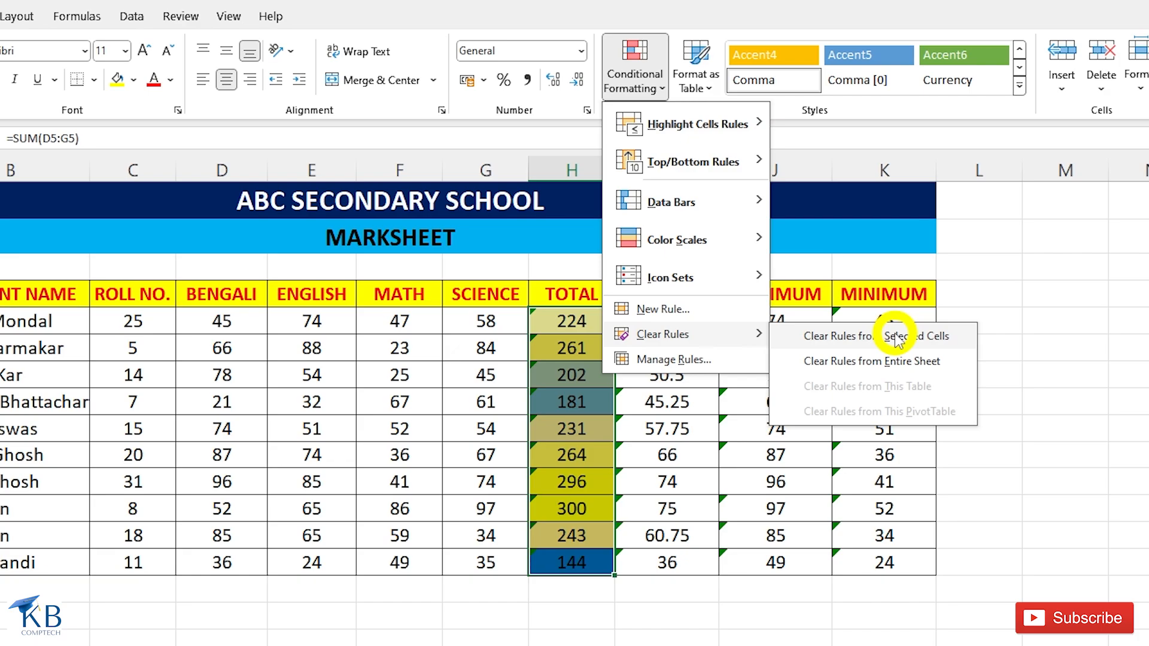
left_click(896, 336)
Apply the icon set with unrimmed green, yellow and red circles to the TOTAL values.
left_click(643, 81)
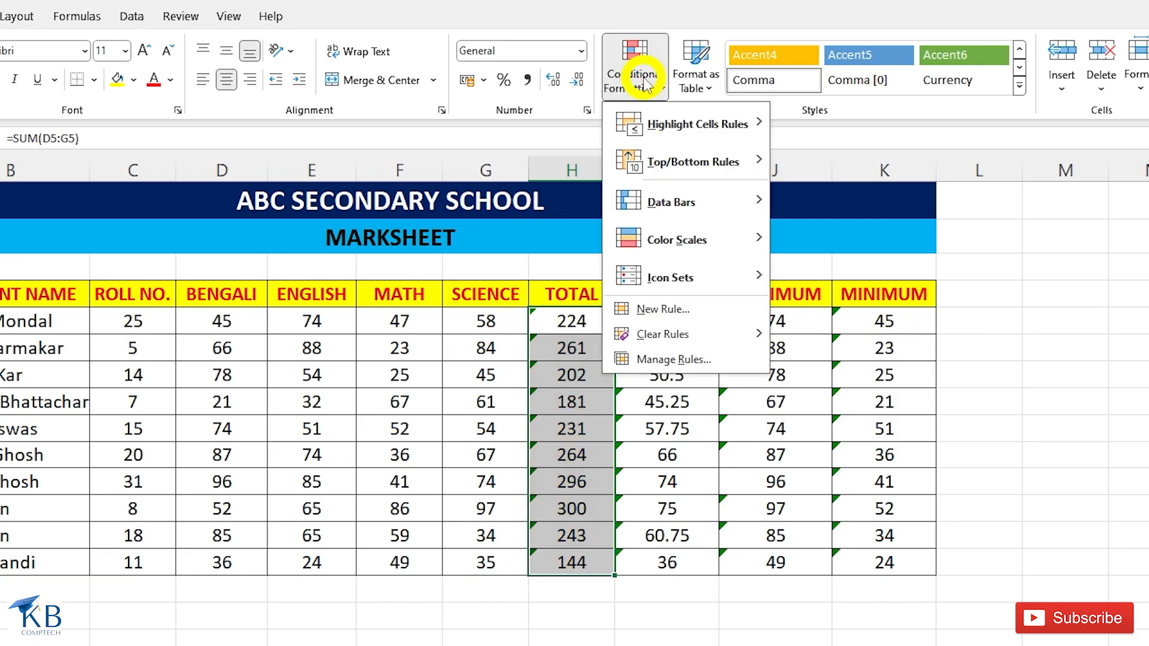
mouse_move(712, 278)
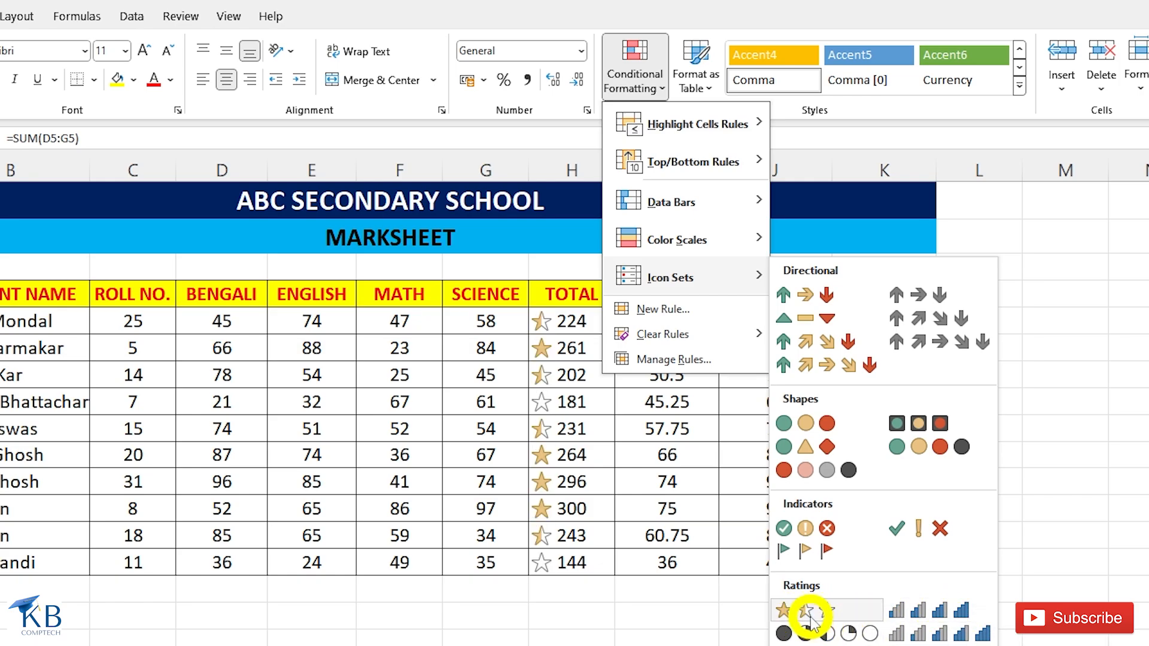
left_click(803, 425)
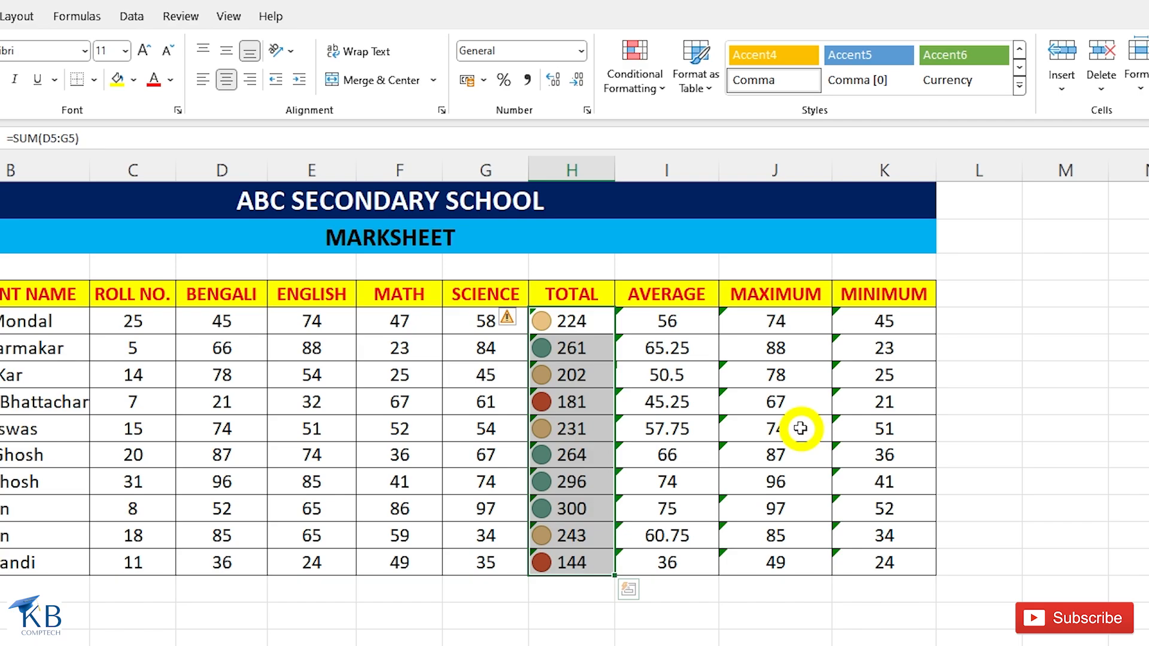
Edit the TOTAL values' icon set rule to show a yellow flag for values of at least 67 percent.
left_click(652, 82)
left_click(675, 359)
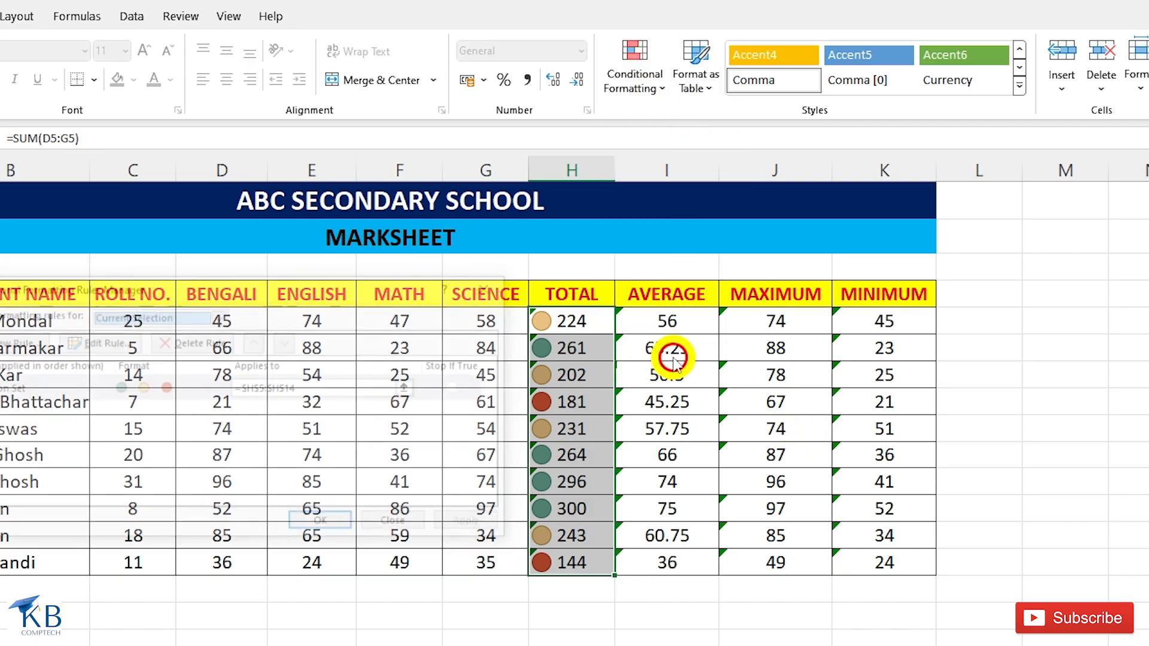
left_click(90, 335)
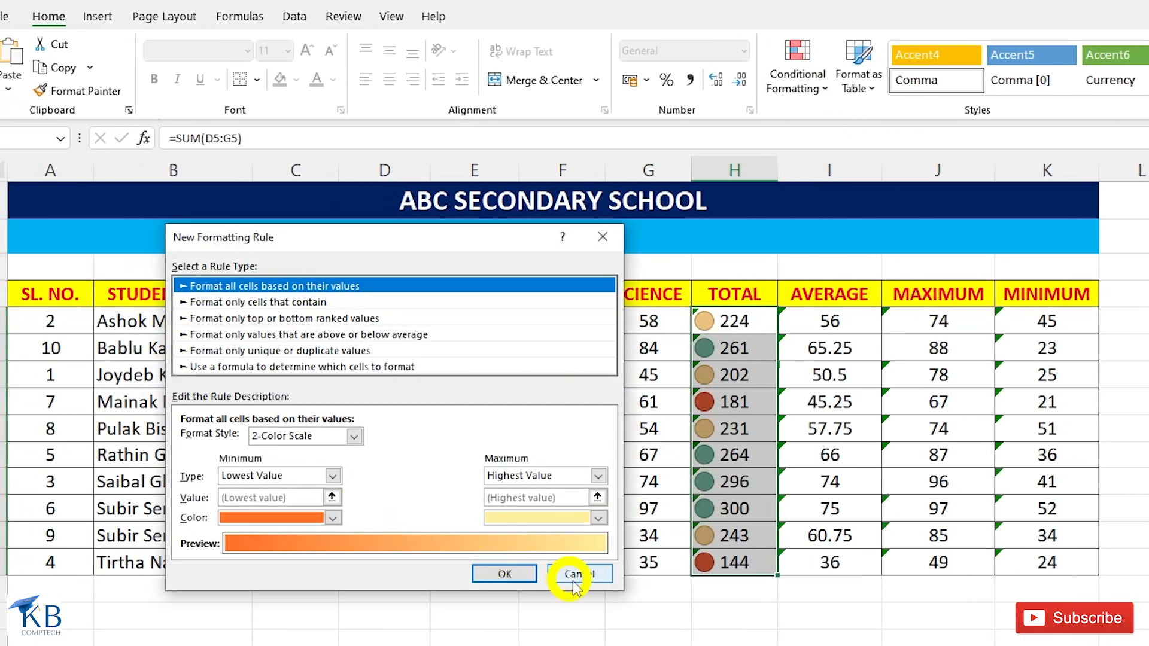
left_click(570, 573)
left_click(247, 339)
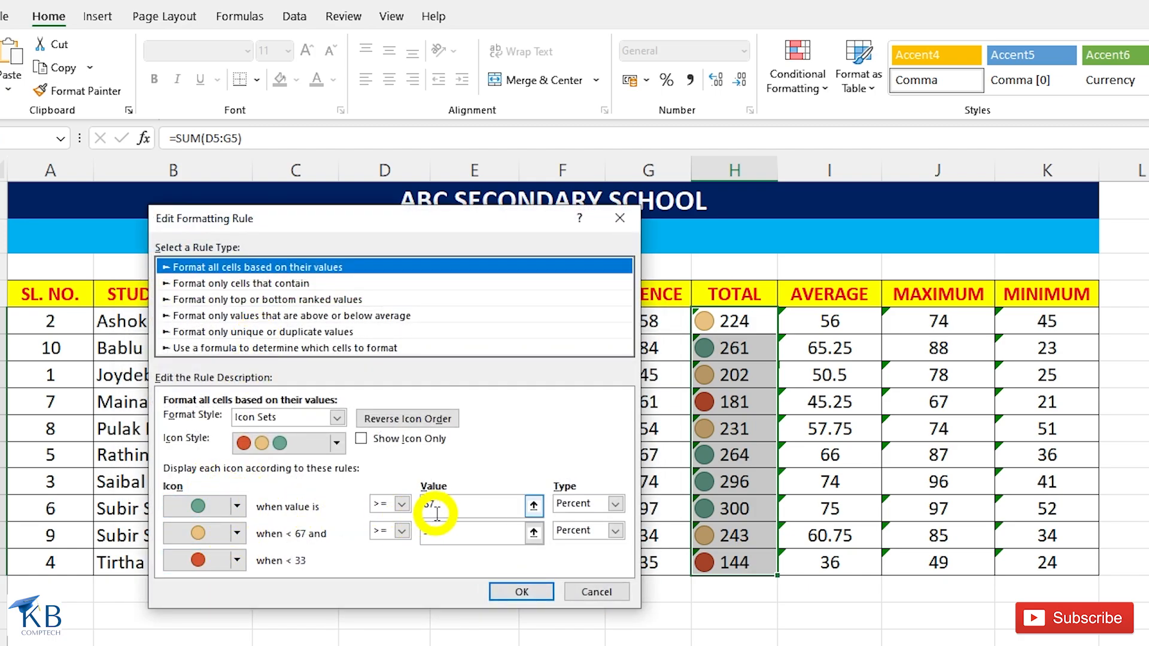
left_click(237, 508)
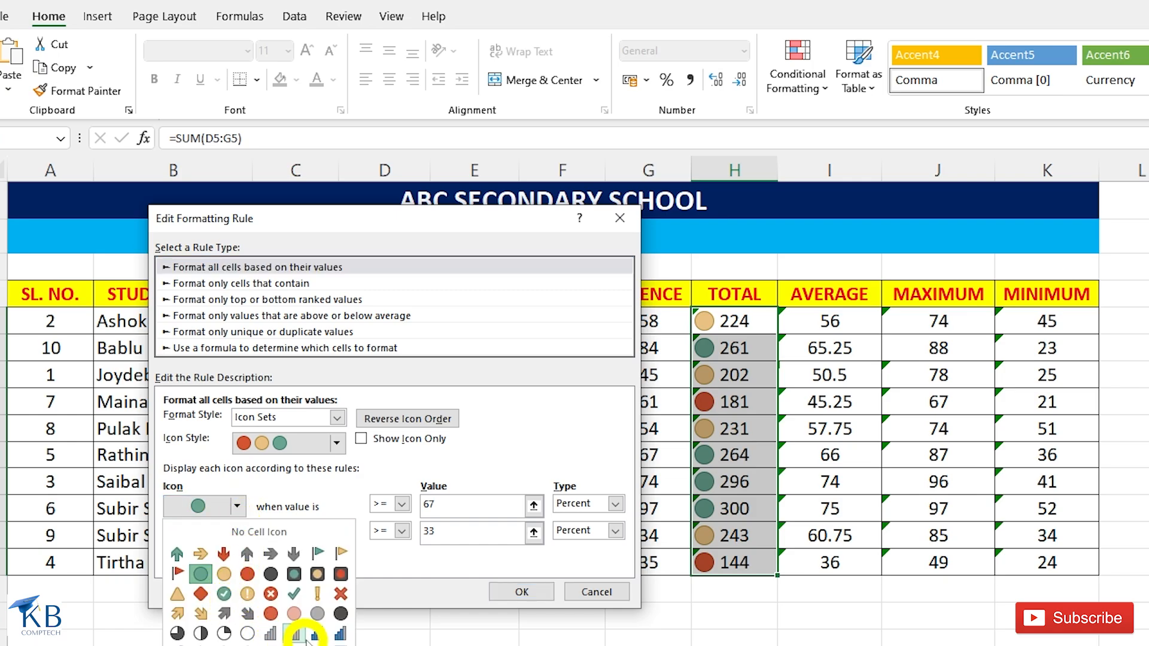
left_click(340, 552)
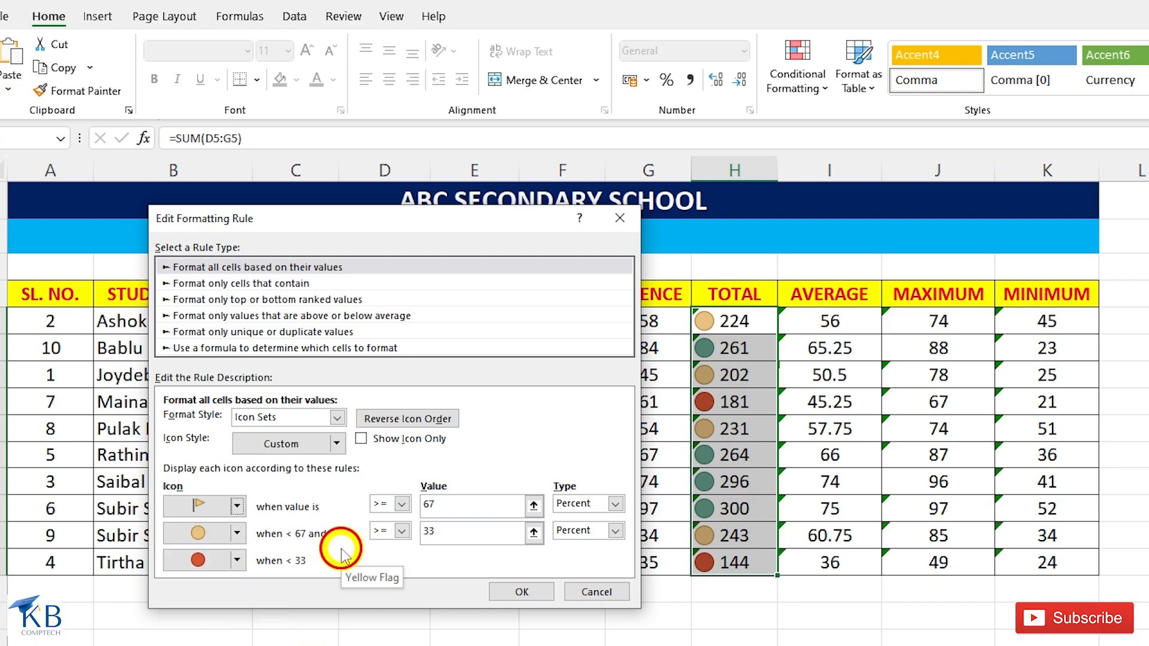
Set a red diamond for values under 67 percent and a red down arrow for those under 33 percent, and apply the rule.
left_click(237, 533)
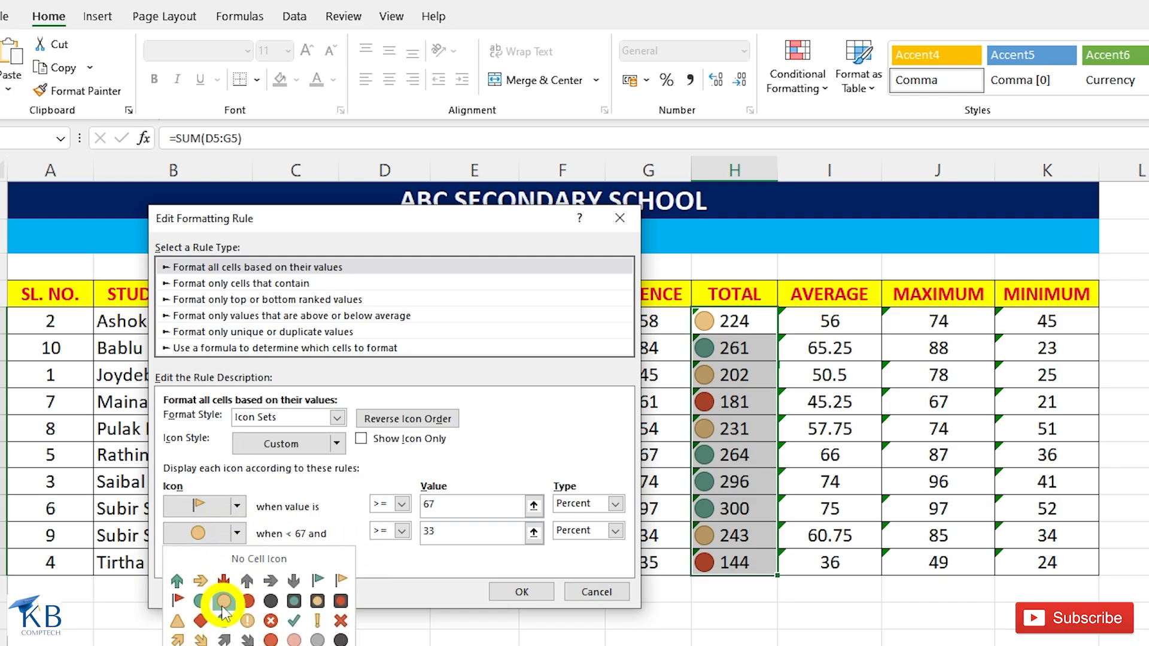
left_click(200, 623)
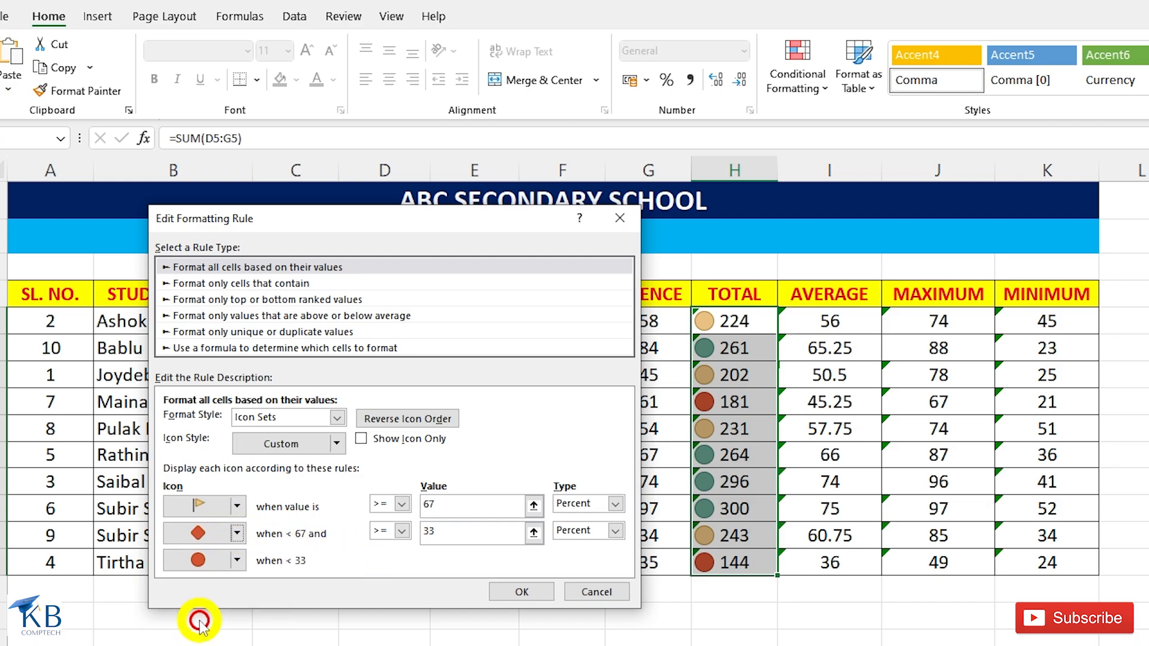
left_click(238, 560)
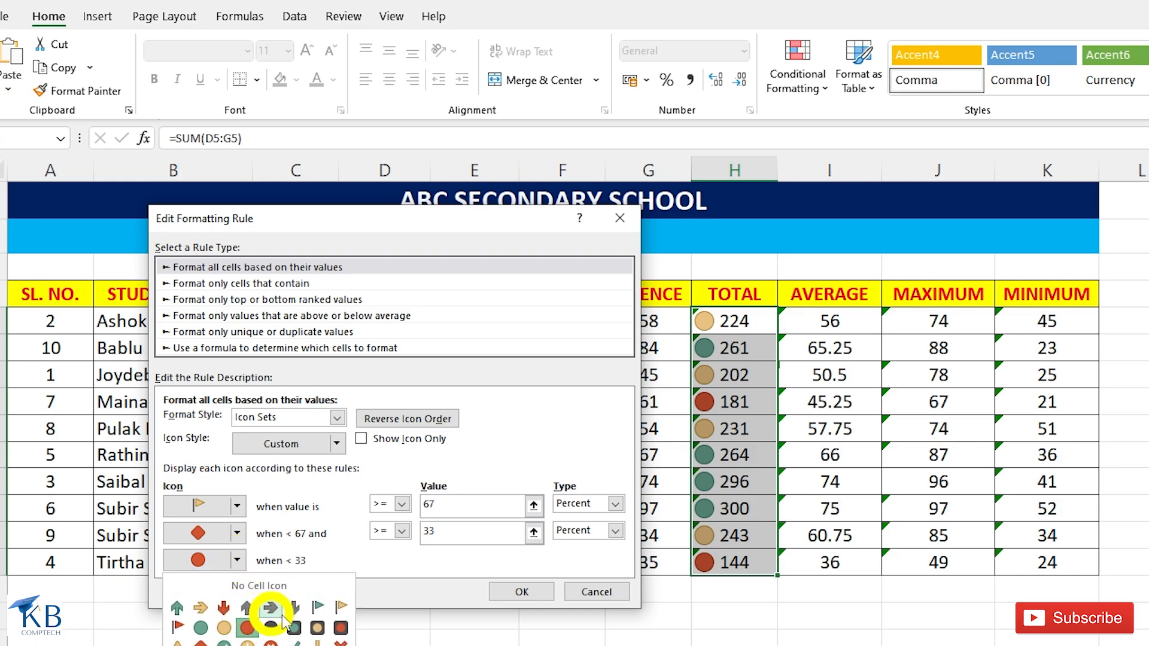
left_click(225, 608)
left_click(509, 592)
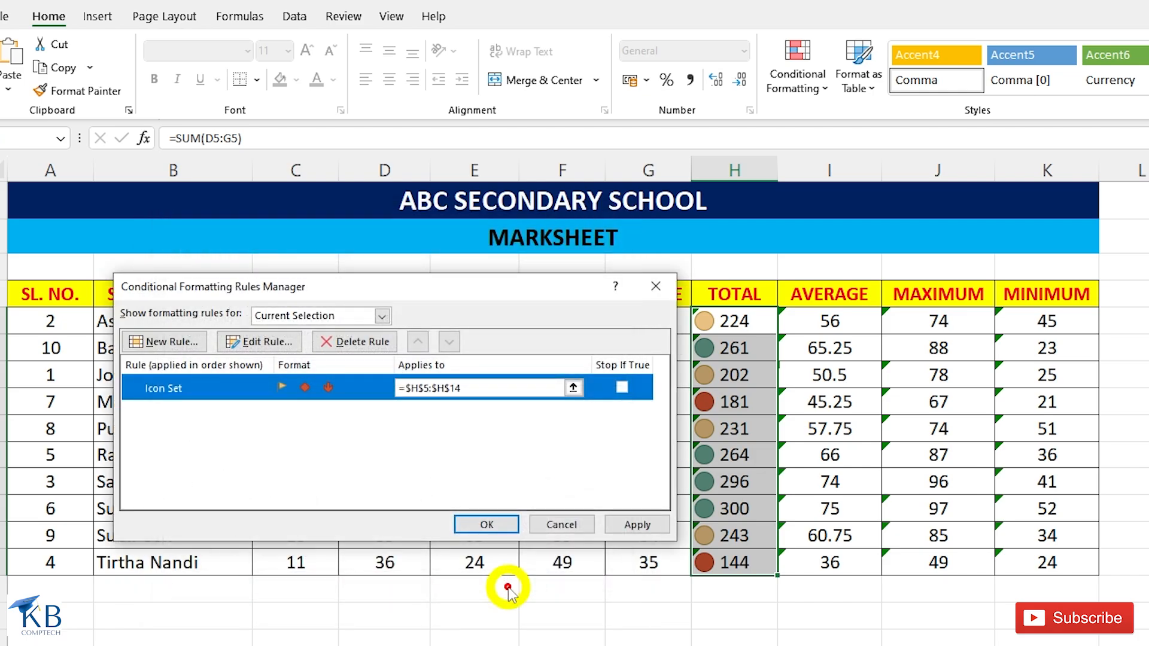
left_click(475, 518)
left_click(732, 369)
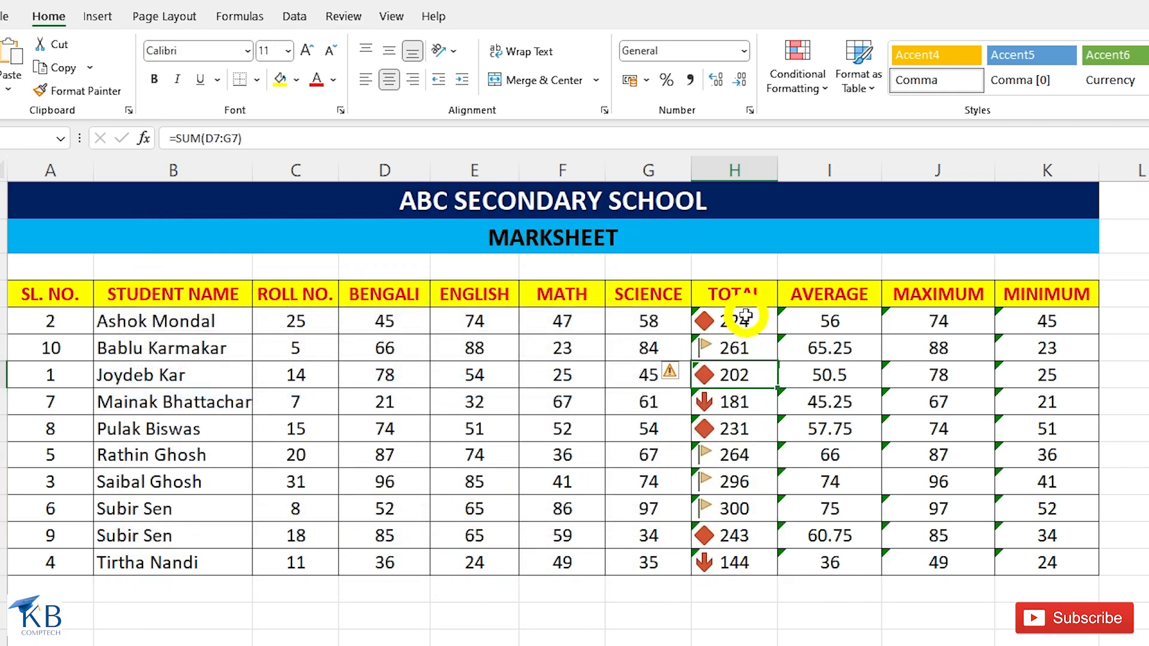
Remove the custom icon set rule from the TOTAL values in H5:H14.
left_click_drag(744, 316, 754, 559)
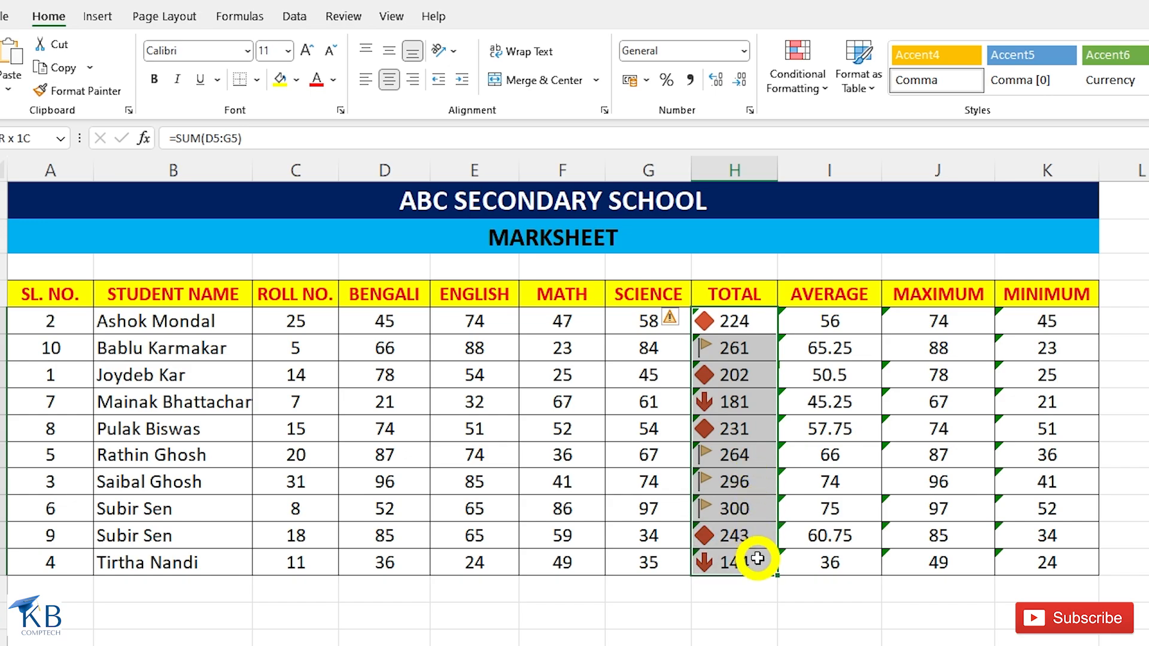
left_click(807, 83)
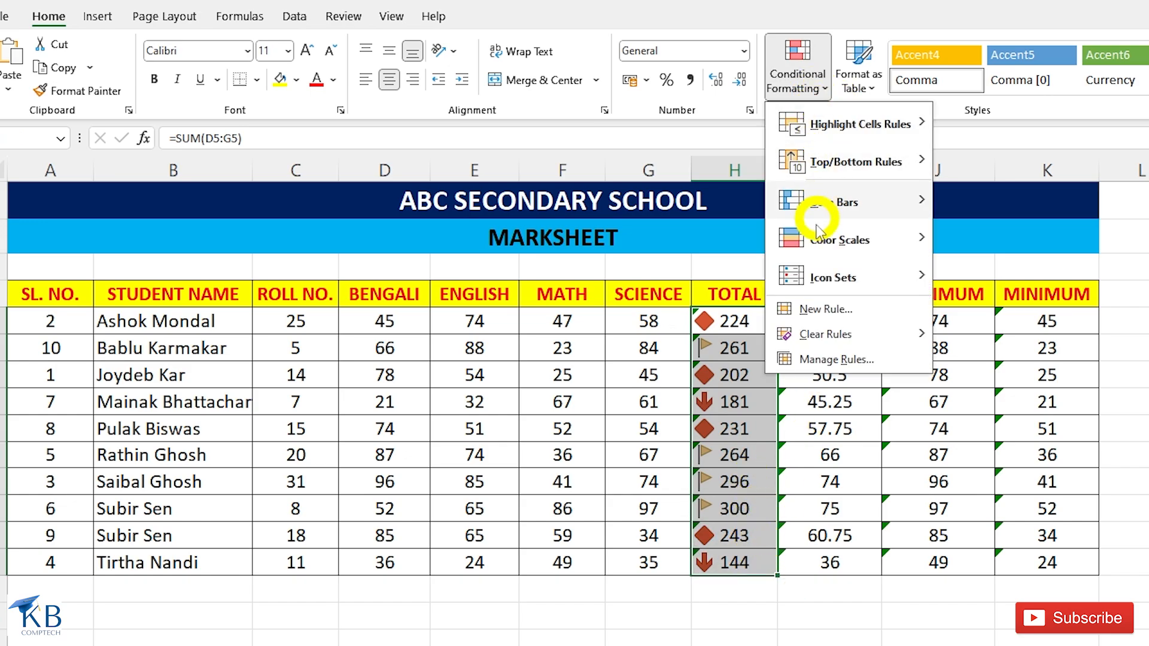
mouse_move(819, 339)
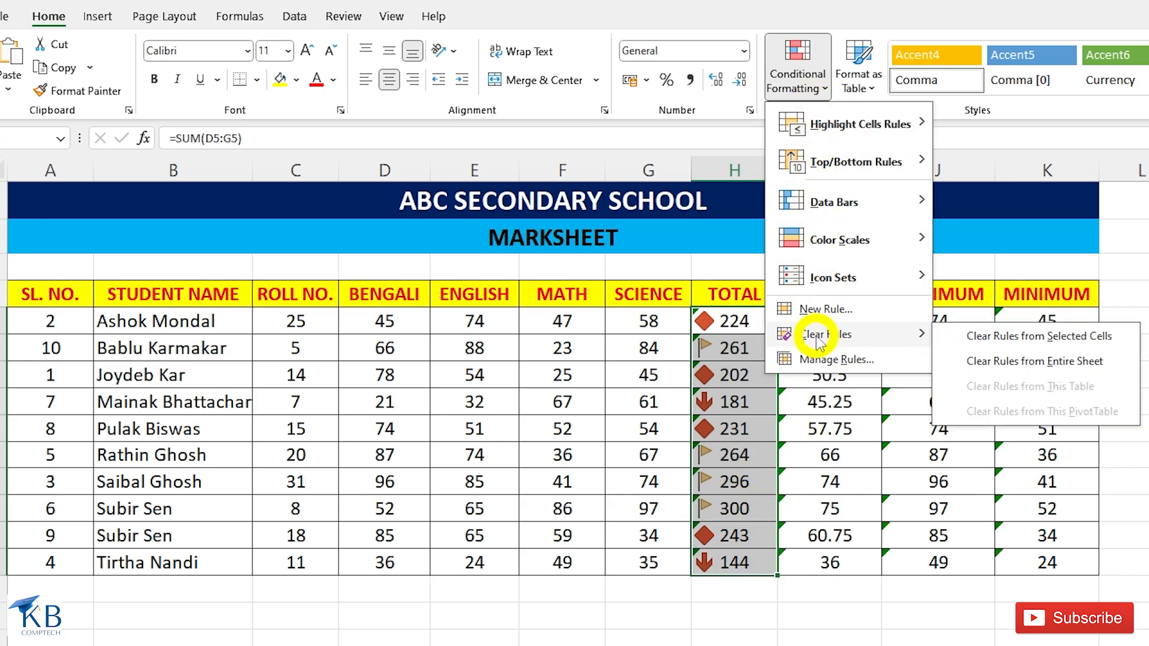
left_click(1044, 337)
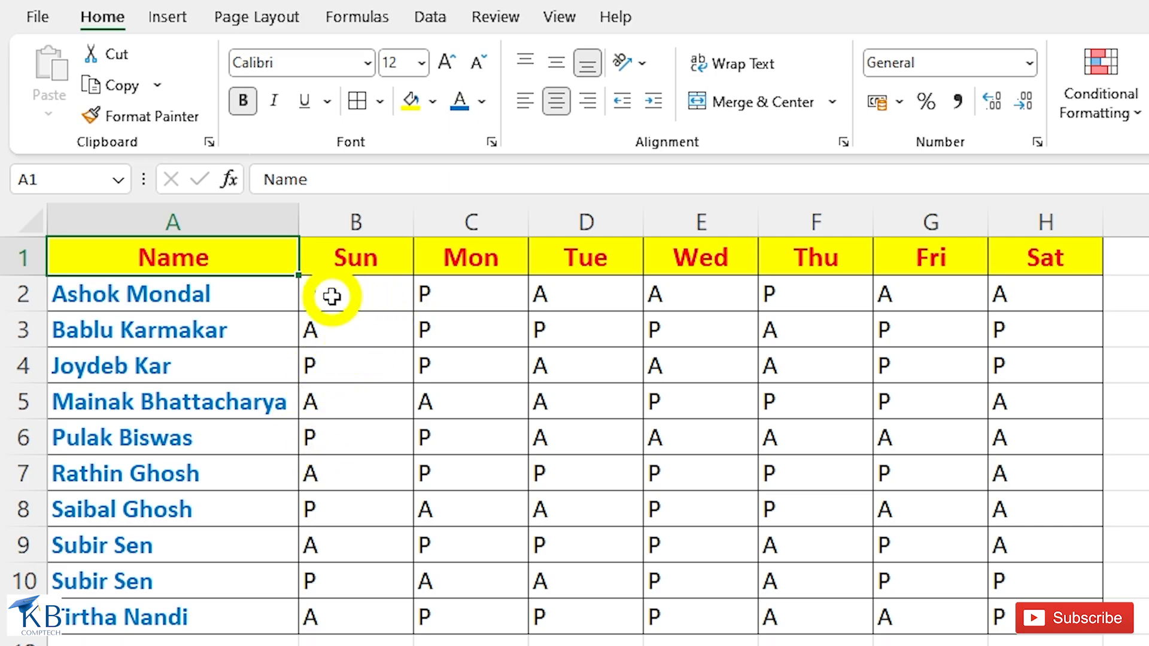
Set up an Equal To highlight rule for the value P on the Sun to Sat attendance cells B2:H11.
left_click_drag(333, 295, 1026, 616)
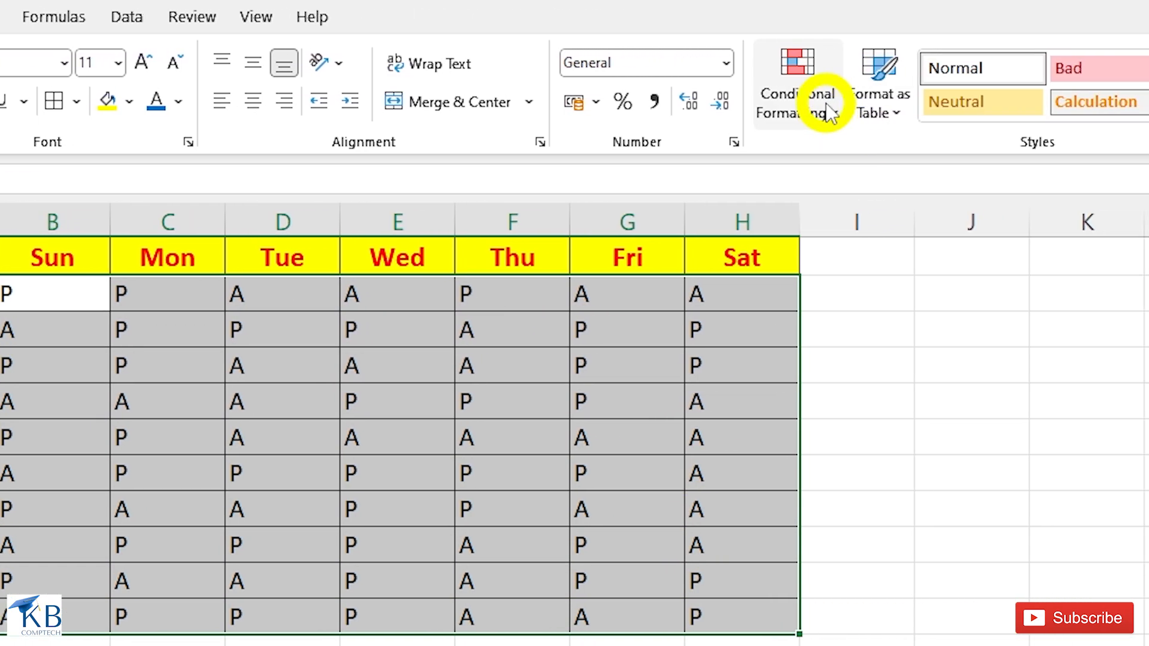
left_click(830, 111)
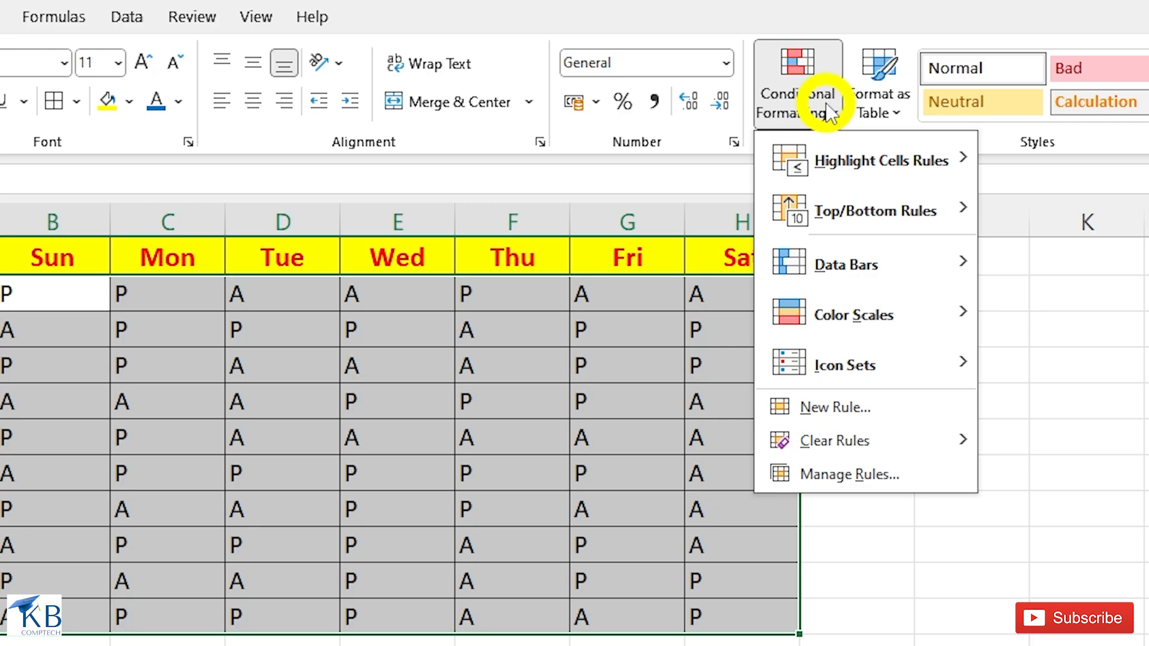
mouse_move(864, 147)
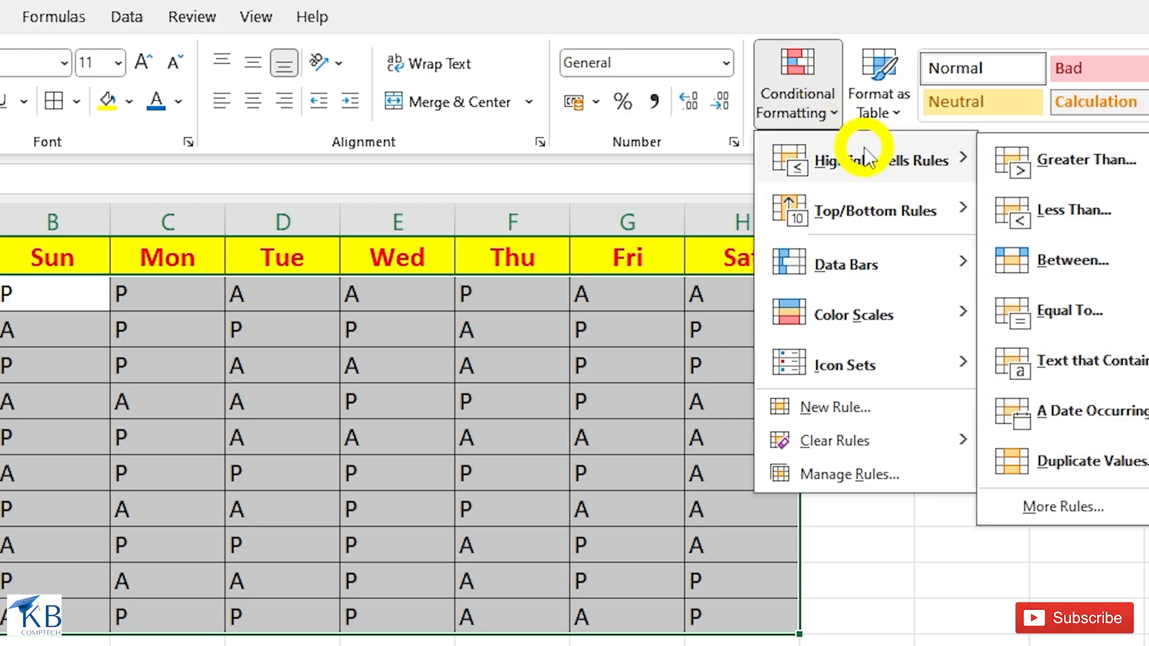
left_click(1071, 311)
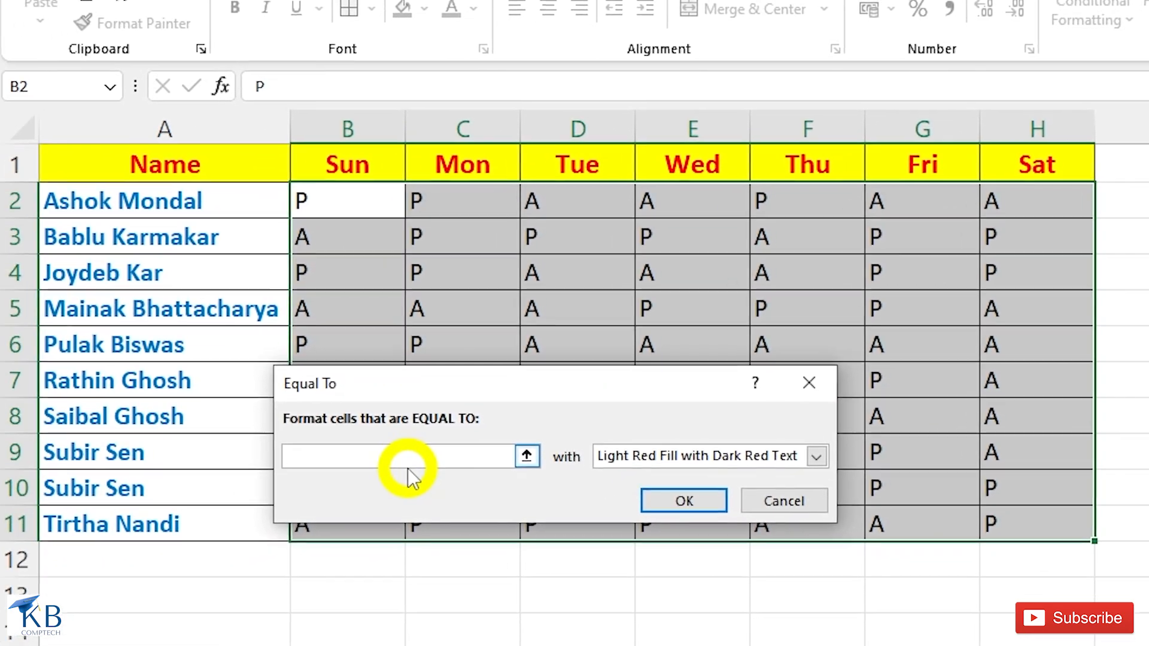
type("P")
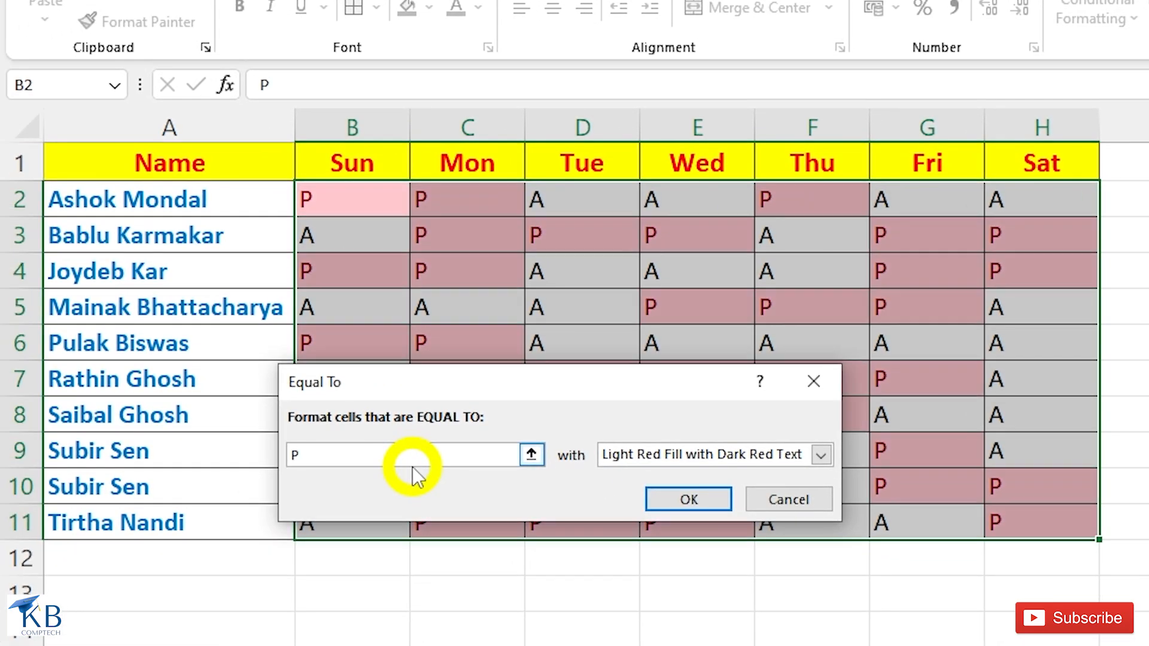
Give the P rule a custom format with bold text and an orange fill, and apply it.
left_click(822, 454)
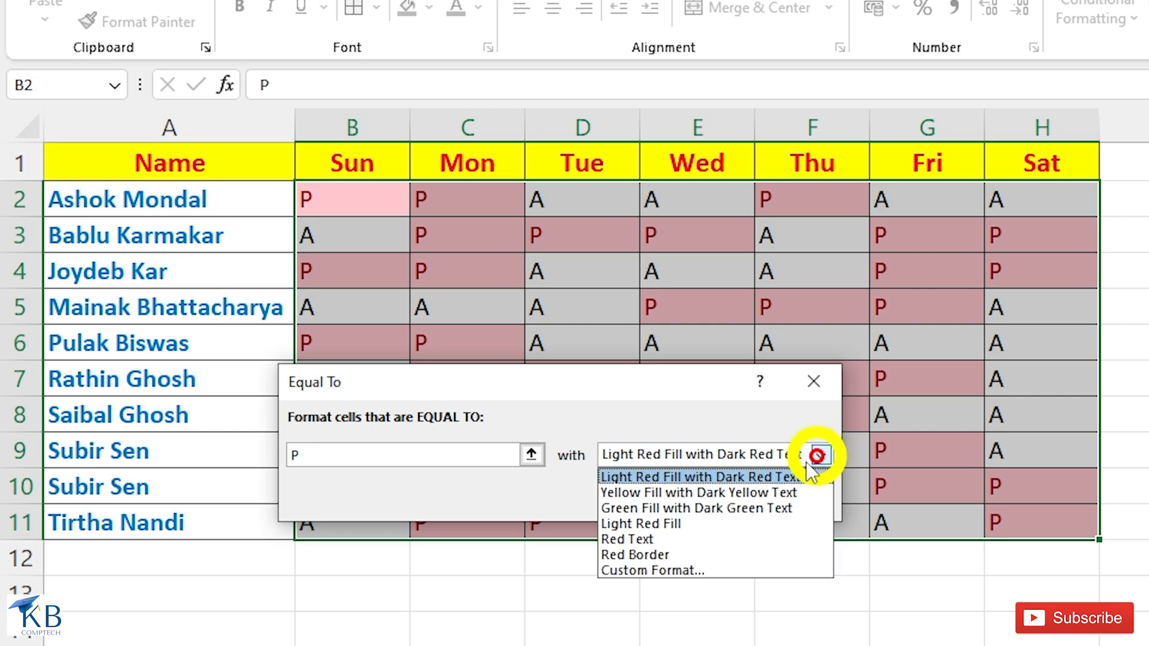
left_click(652, 567)
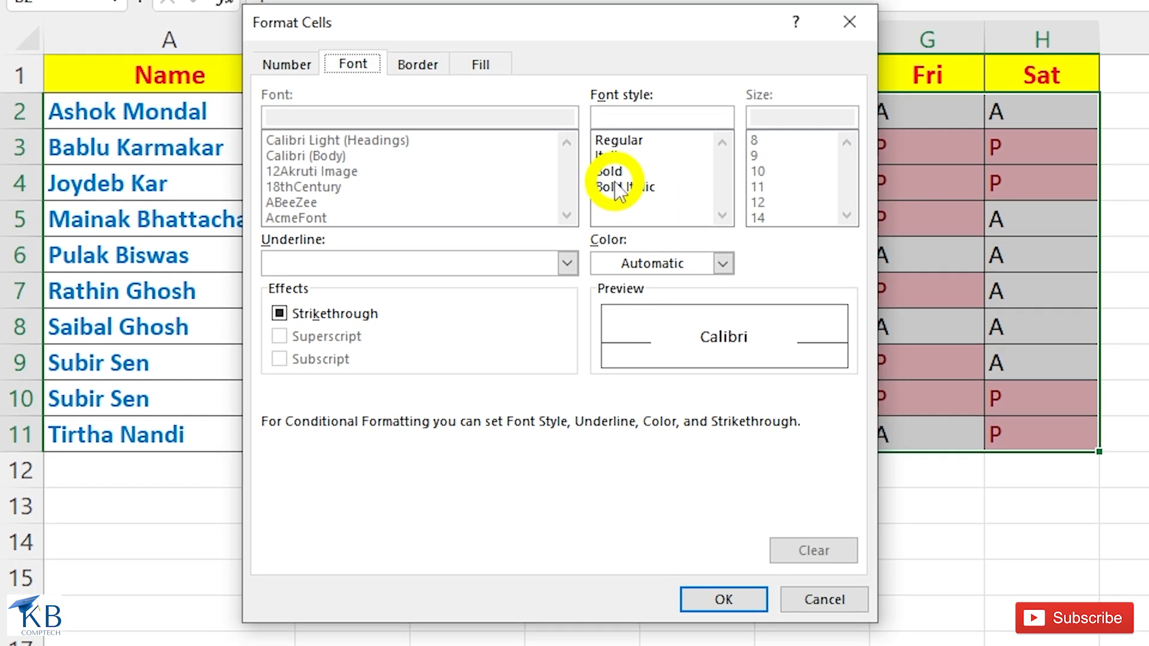
left_click(612, 260)
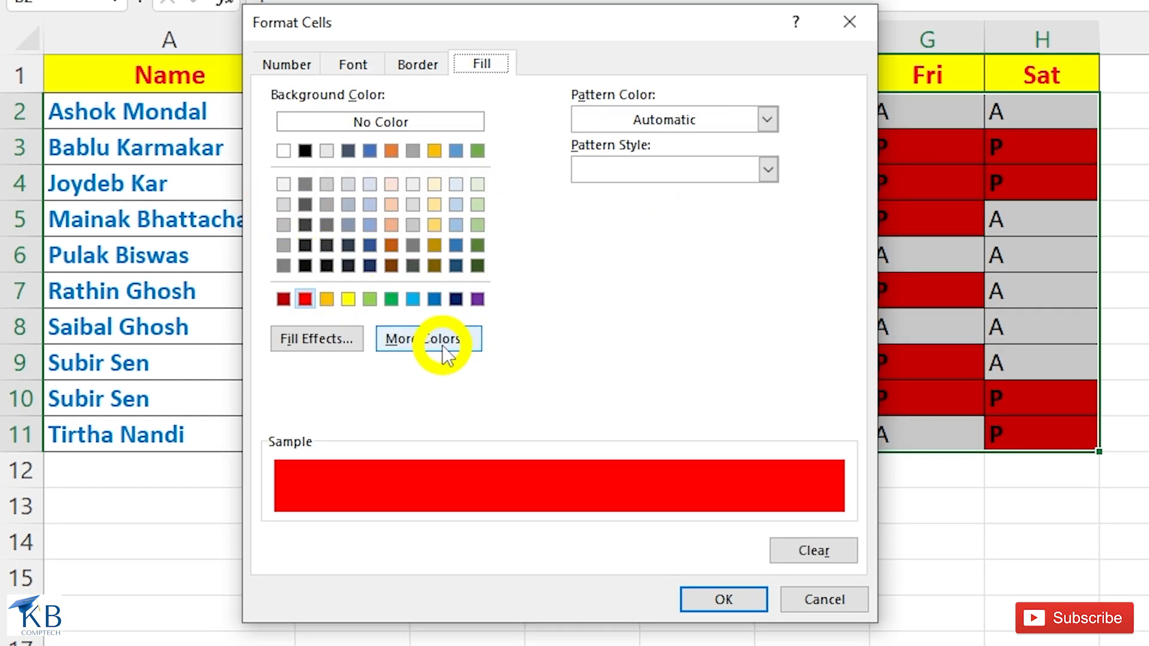
left_click(327, 299)
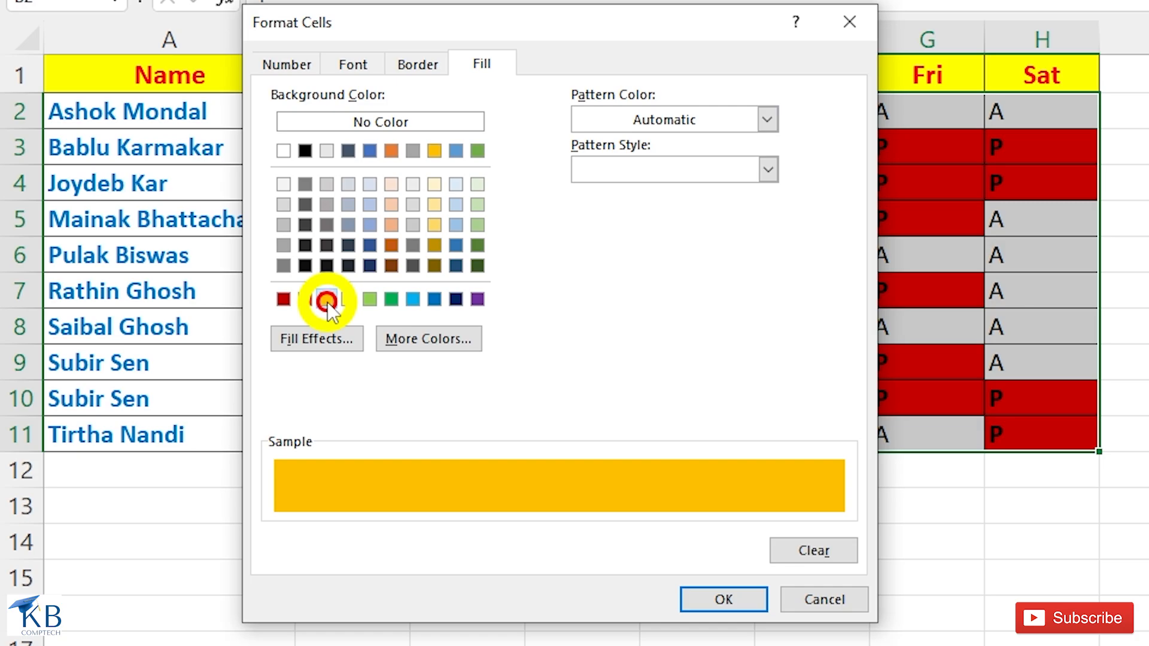
left_click(717, 600)
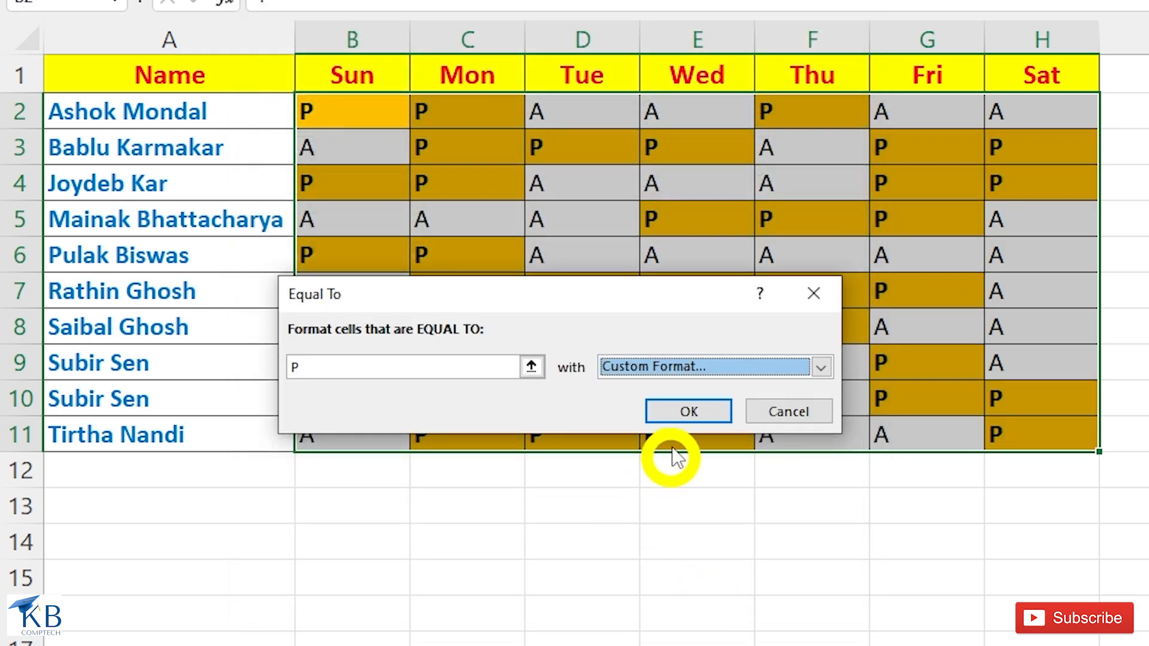
left_click(682, 419)
left_click(419, 282)
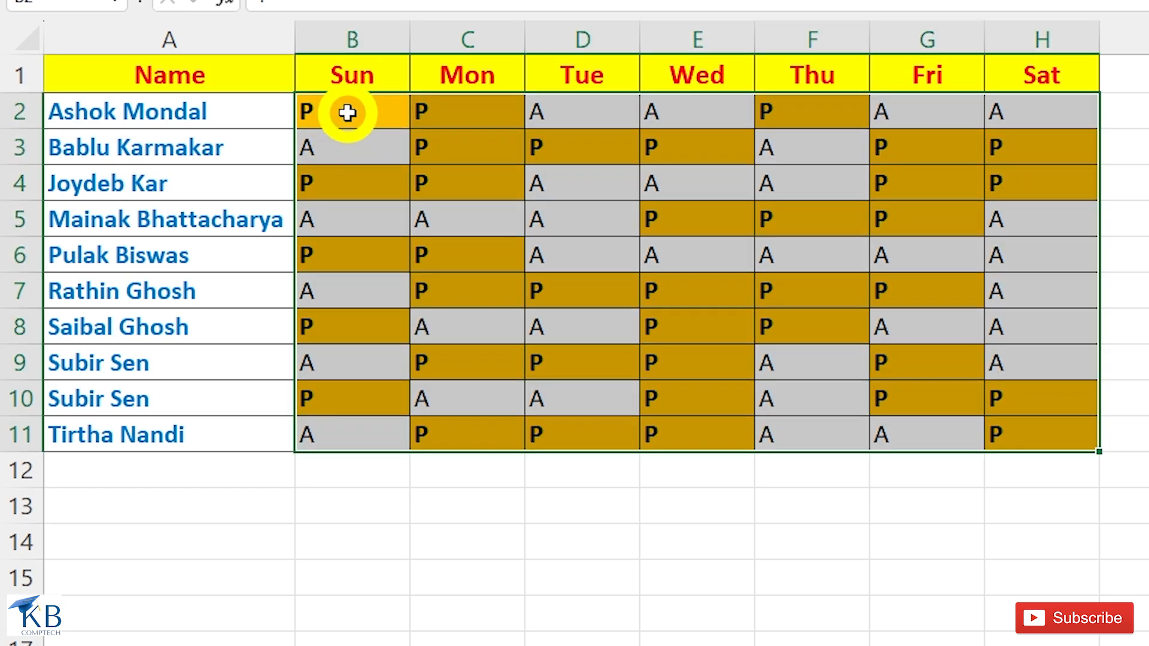
Add an Equal To rule highlighting A in the attendance cells B2:H11 with Light Red Fill with Dark Red Text.
left_click_drag(334, 113, 1069, 426)
left_click(742, 97)
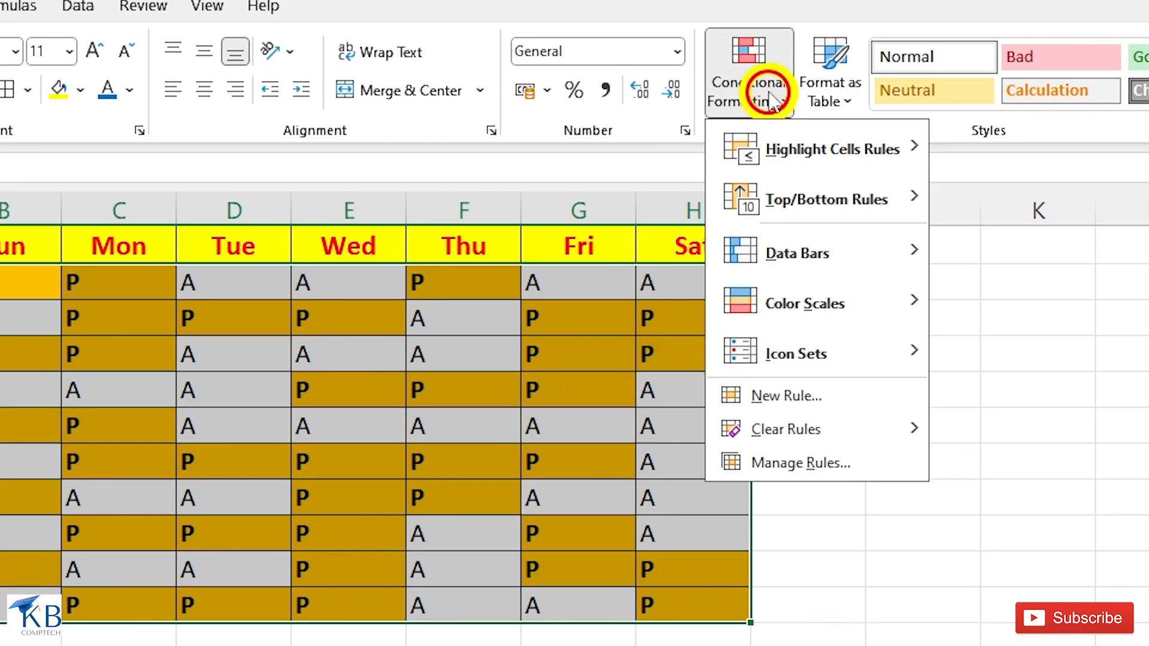
mouse_move(741, 192)
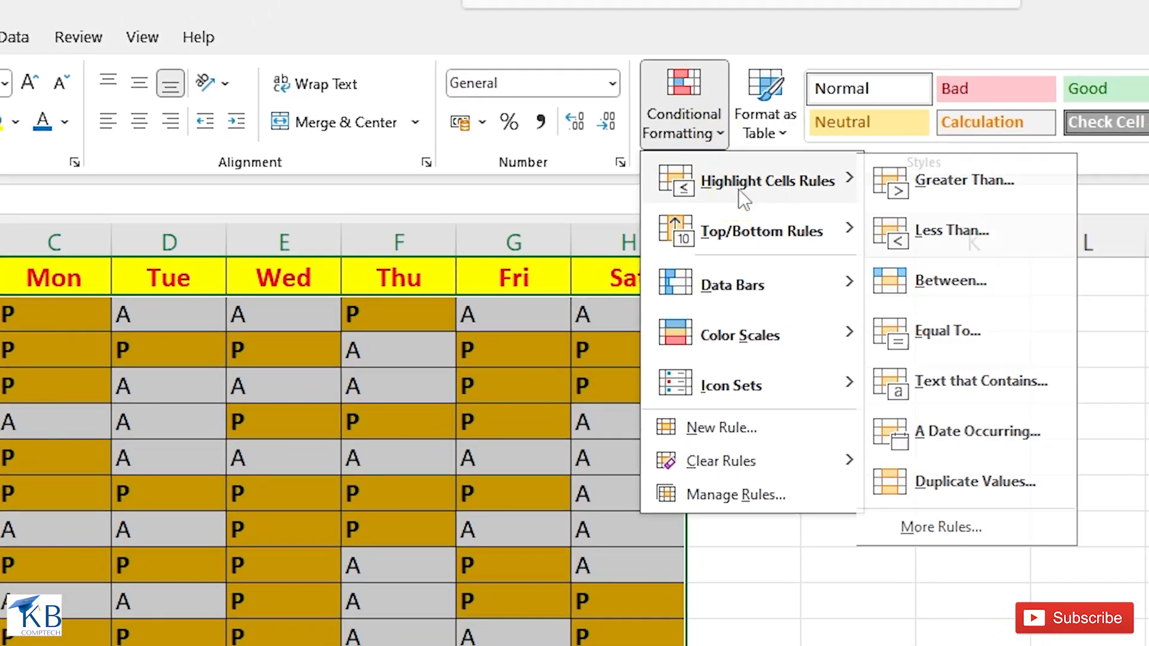
left_click(937, 330)
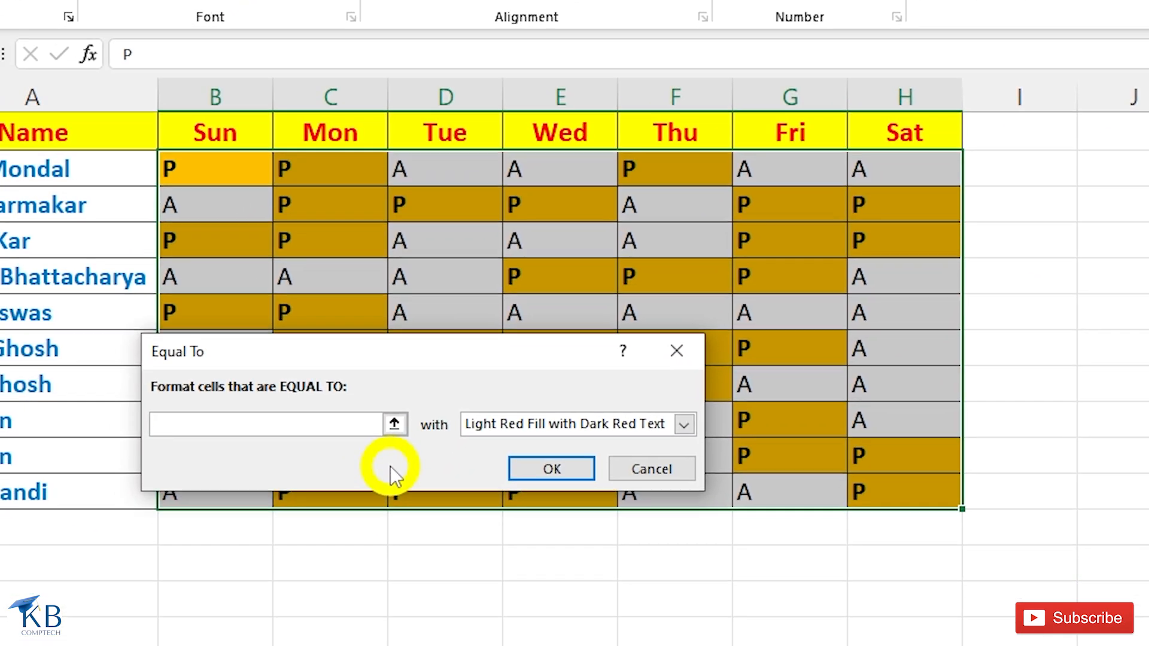
type("A")
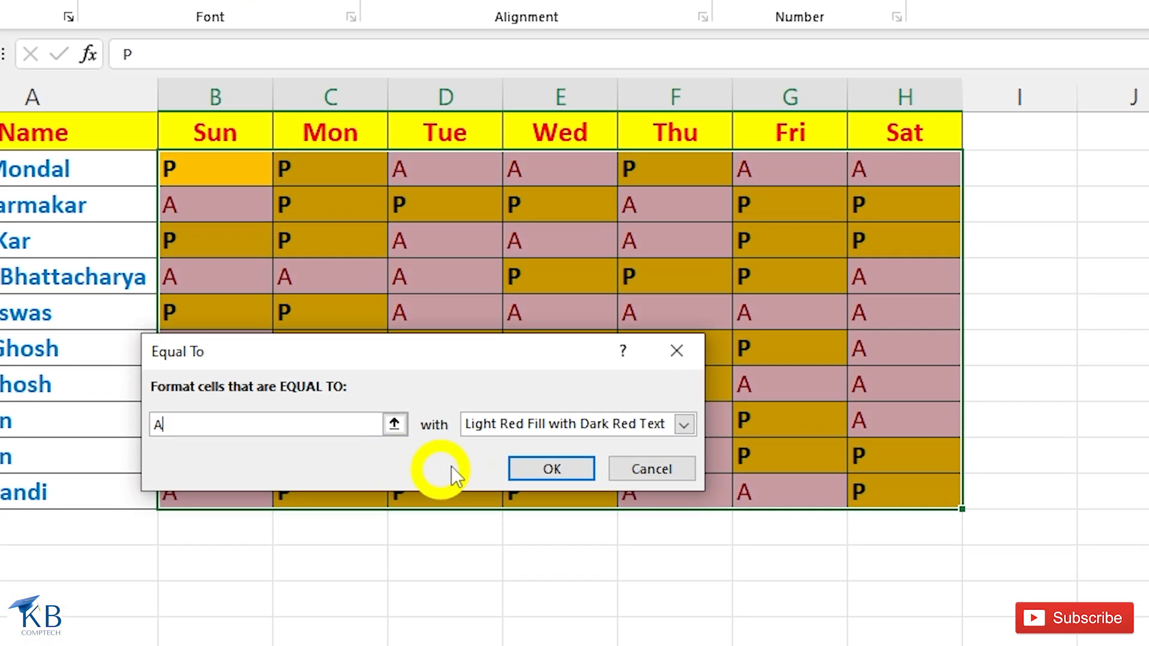
left_click(556, 468)
left_click(497, 390)
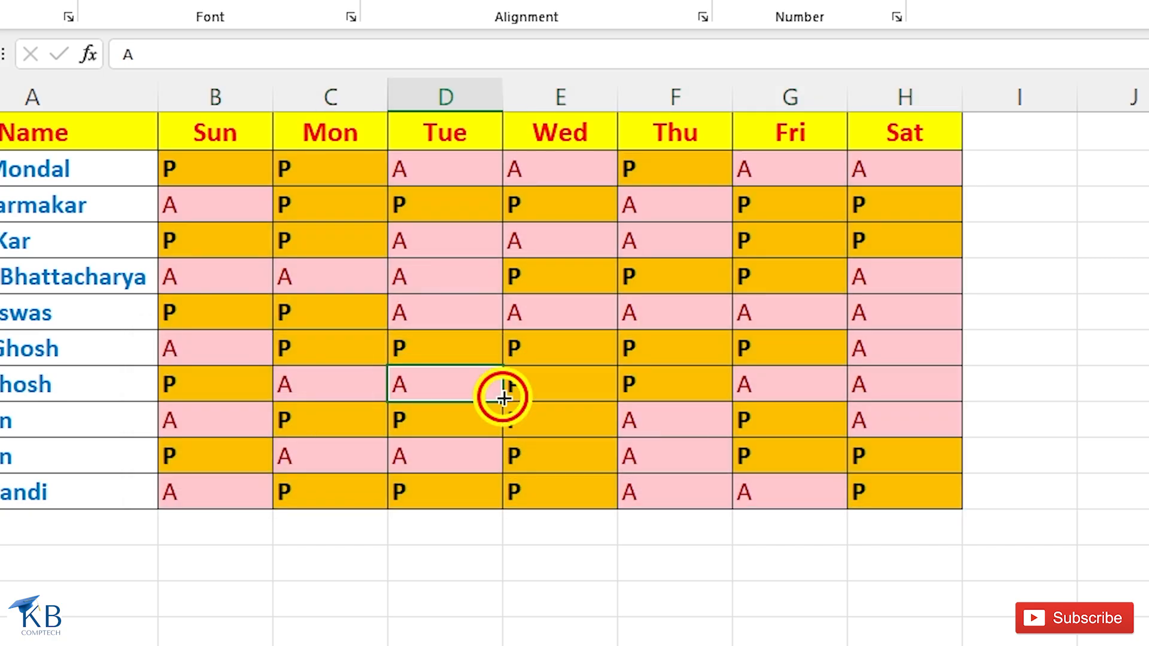